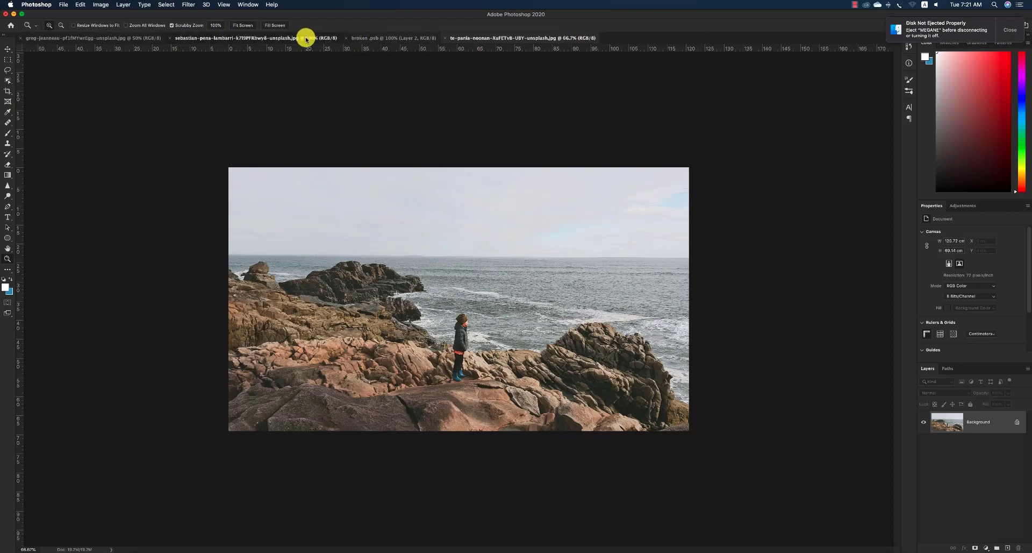
Bring up the shark photo as the second open document and unlock its background layer.
left_click_drag(99, 37, 218, 38)
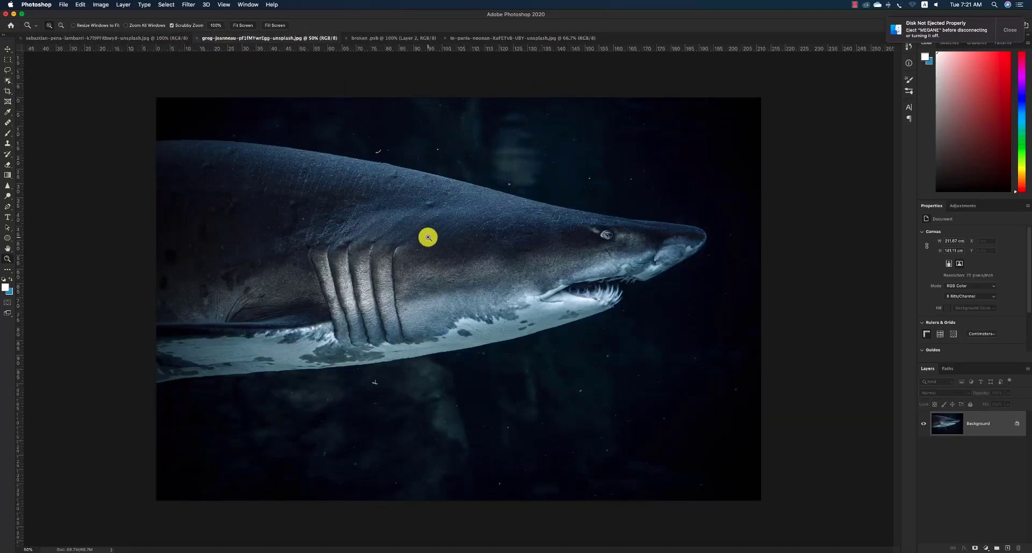
left_click(1017, 427)
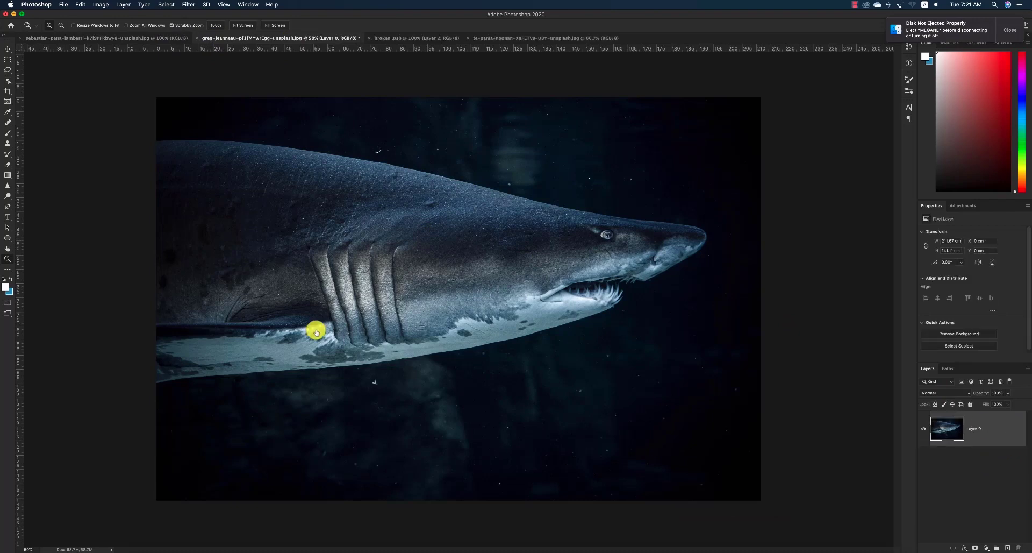
key("Escape")
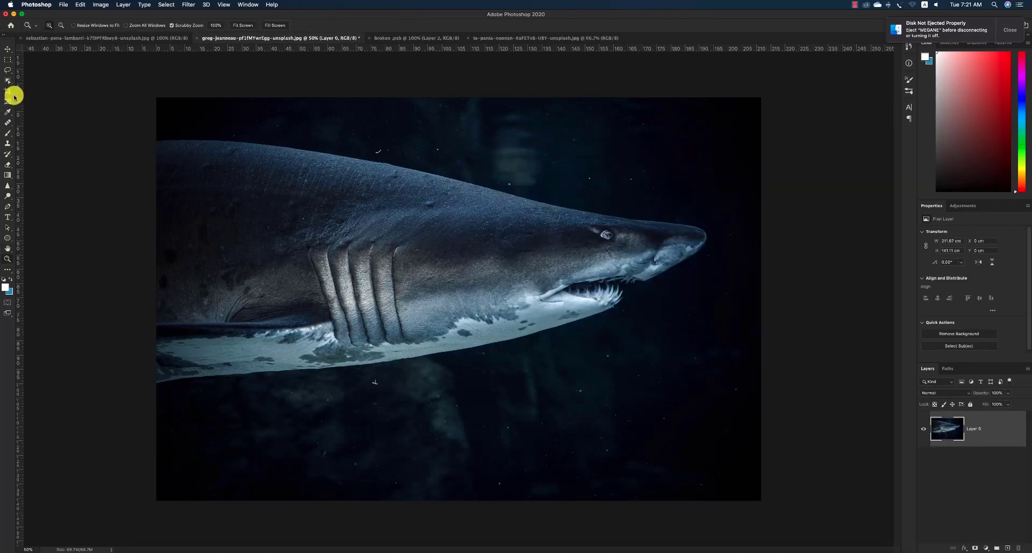
Select the entire shark, from its snout to the cut-off body edge, with the Quick Selection tool.
left_click(10, 83)
right_click(10, 84)
left_click(35, 88)
left_click(168, 208)
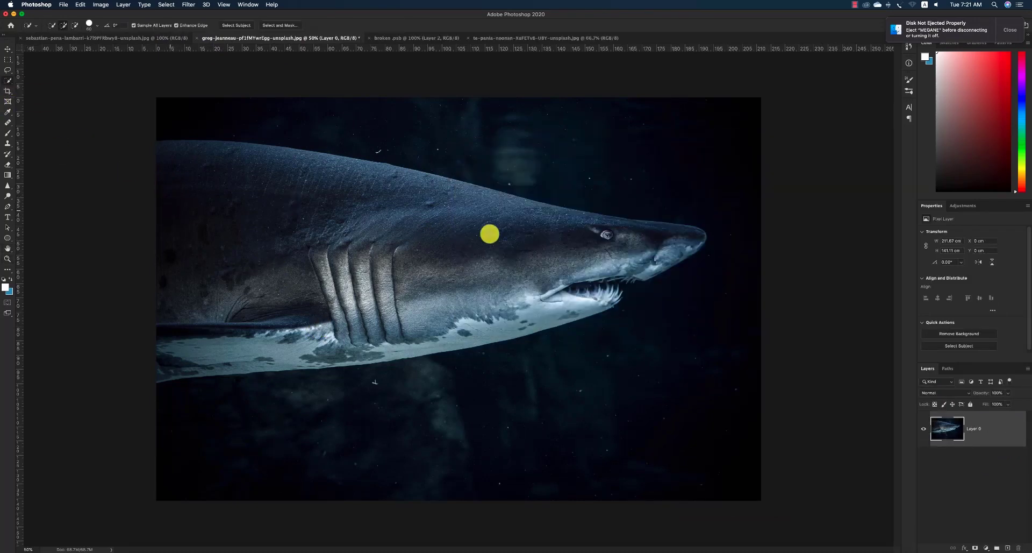
mouse_move(673, 244)
left_mouse_down()
mouse_move(628, 243)
mouse_move(597, 282)
mouse_move(163, 353)
left_mouse_up()
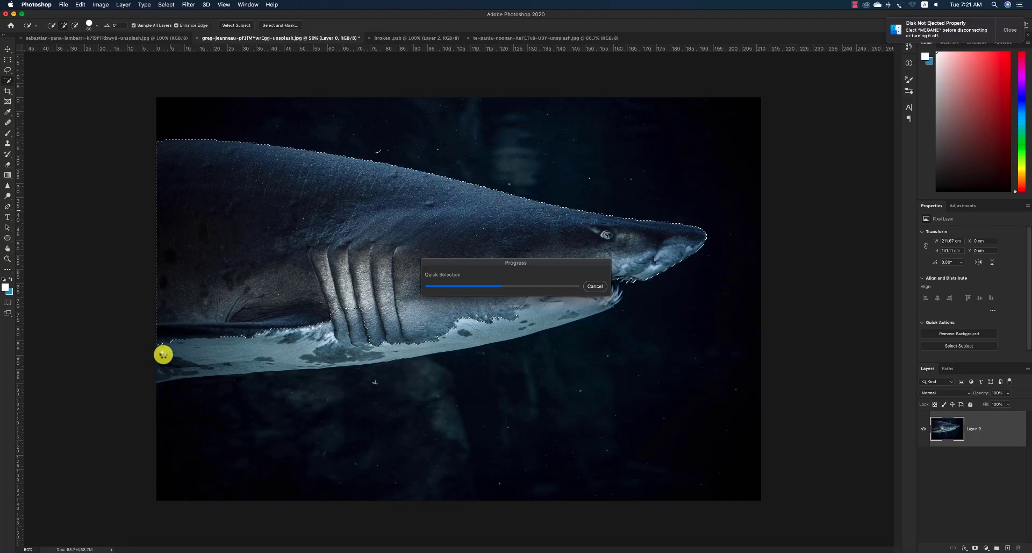
mouse_move(164, 353)
left_mouse_down()
mouse_move(379, 320)
mouse_move(628, 301)
mouse_move(610, 298)
mouse_move(626, 268)
mouse_move(613, 270)
mouse_move(615, 296)
mouse_move(626, 270)
left_mouse_up()
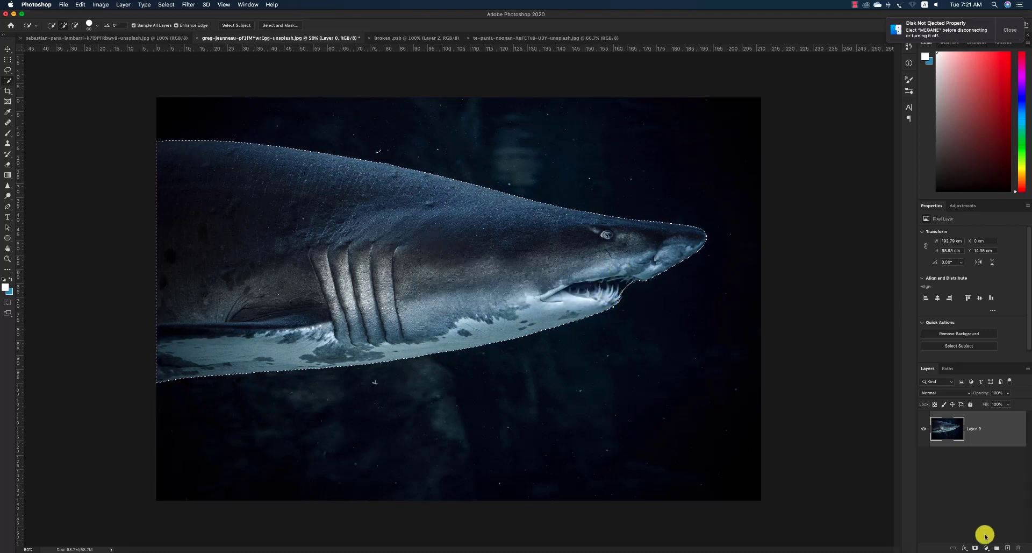
Cut the selected shark onto its own layer with Layer Via Cut.
key("m")
right_click(567, 275)
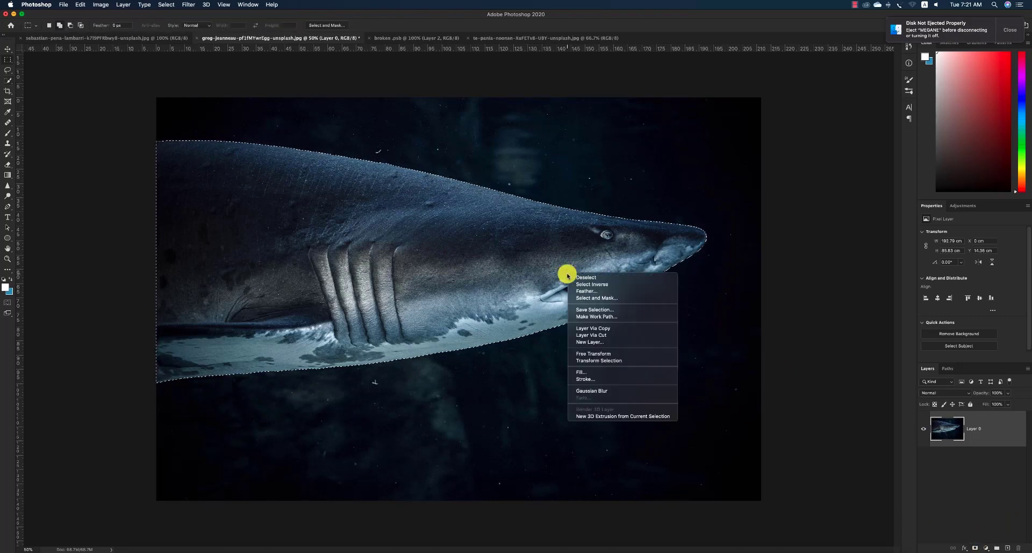
left_click(591, 334)
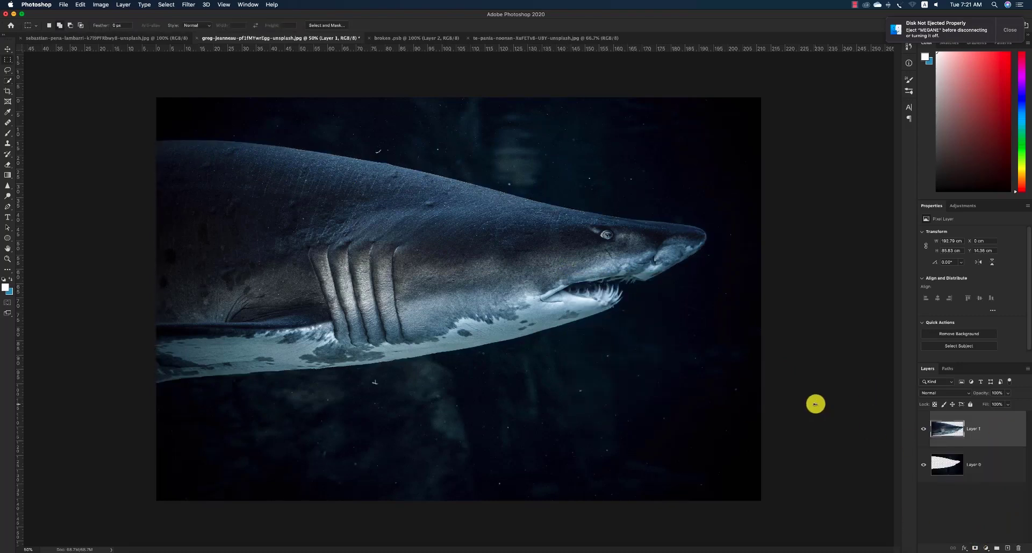
Move the cut-out shark into the half-underwater ocean photo and close the shark photo without saving.
key("v")
left_click_drag(587, 238, 362, 110)
left_click(292, 42)
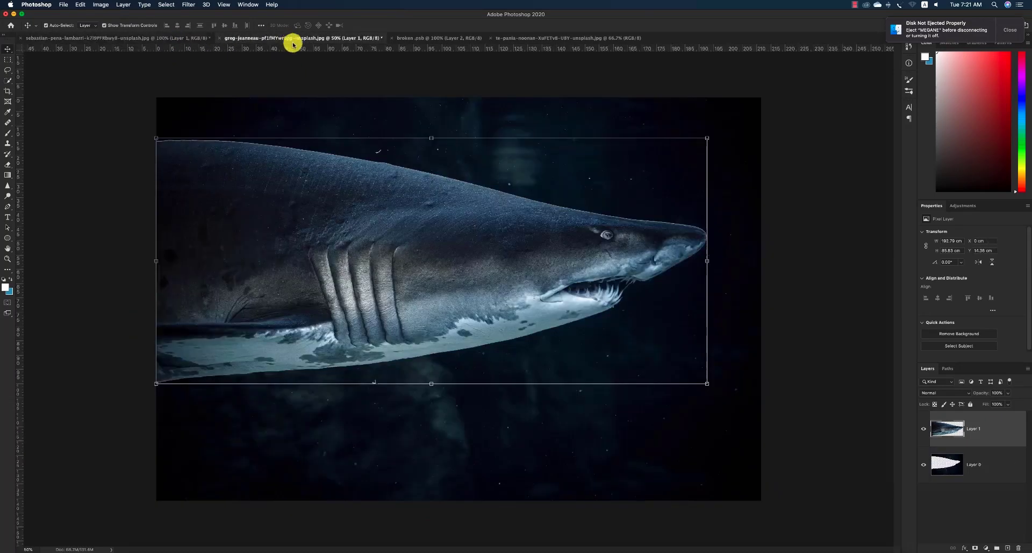
left_click(219, 38)
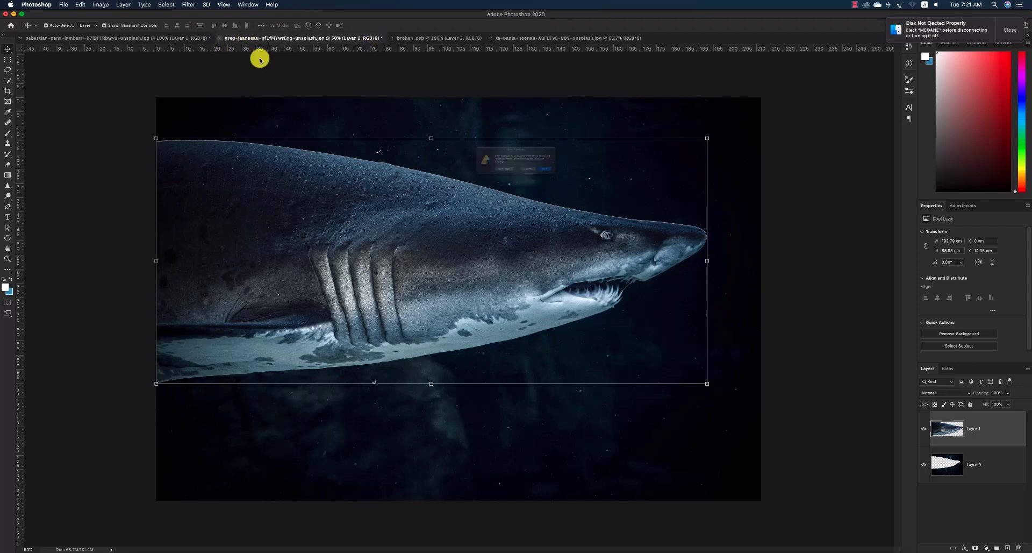
left_click(493, 179)
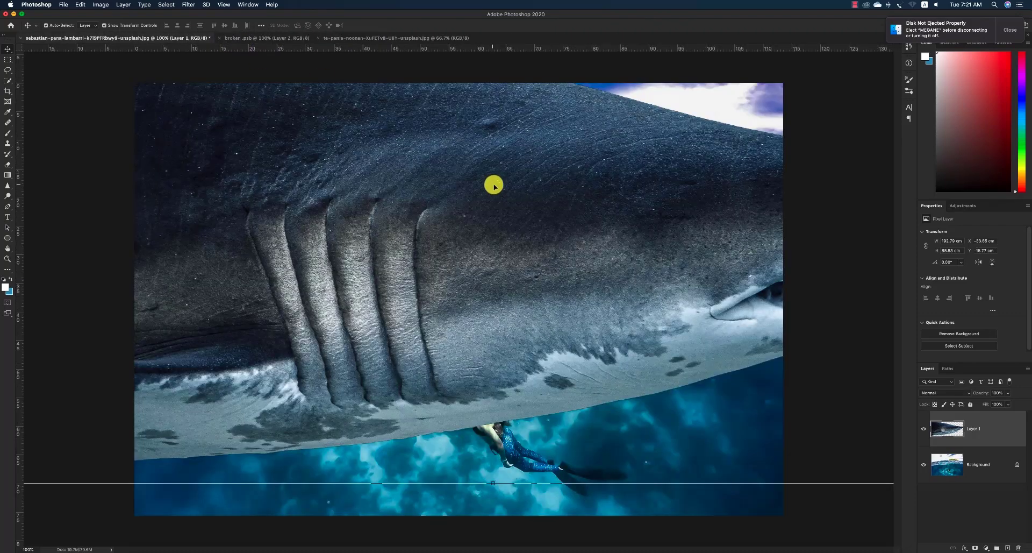
Scale the shark layer down proportionally to about half its size and place it above the diver.
key("super+minus")
key("super+minus")
key("super+minus")
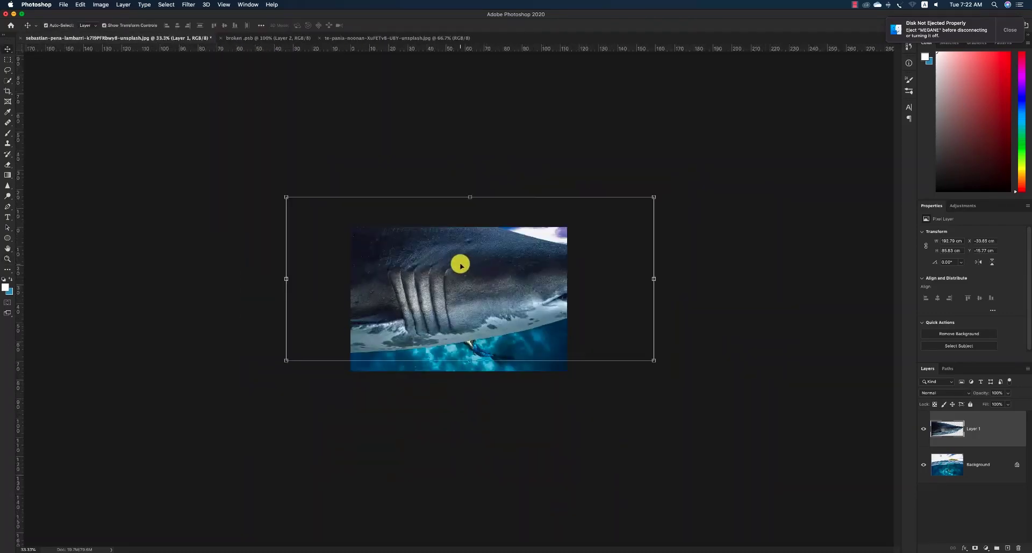
left_click(1011, 35)
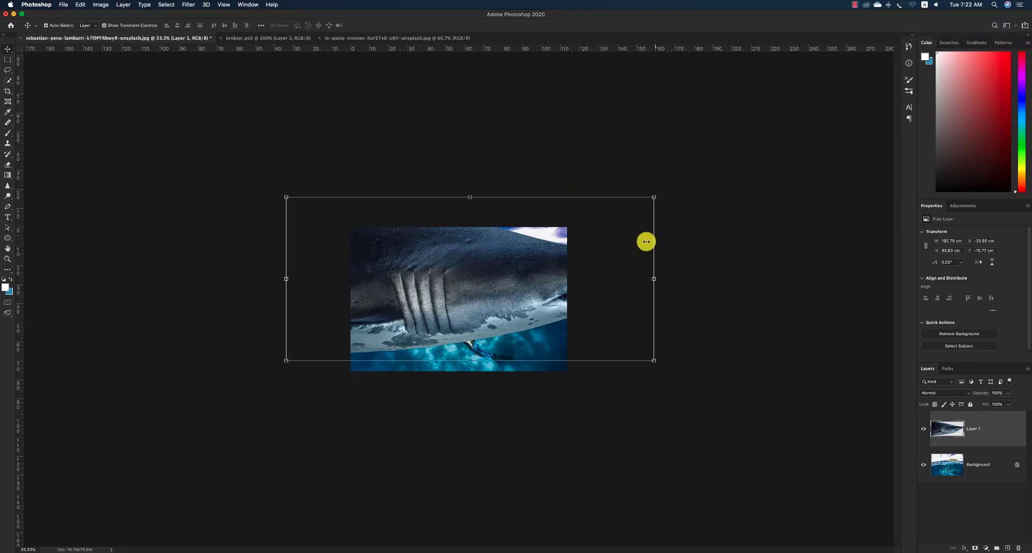
key("z")
left_click_drag(527, 273, 555, 295)
key("v")
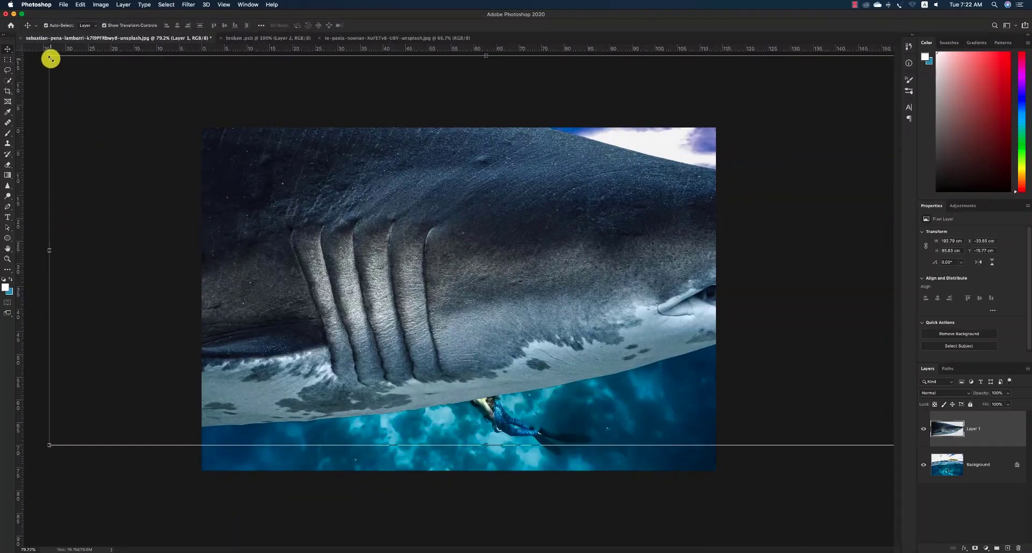
left_click_drag(50, 58, 332, 279)
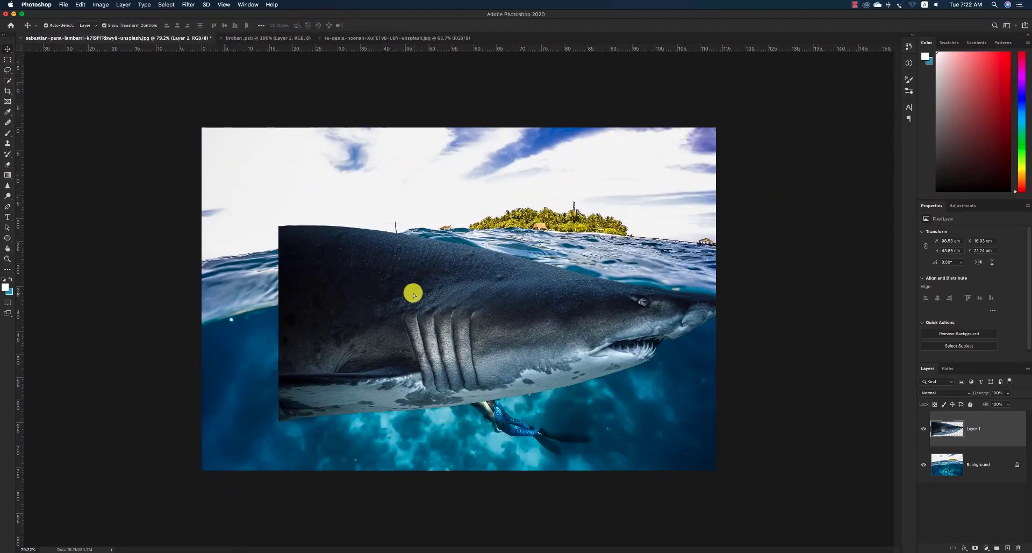
key("Return")
Flip the shark horizontally and move it to the right so its body runs off the image edge.
left_click(82, 8)
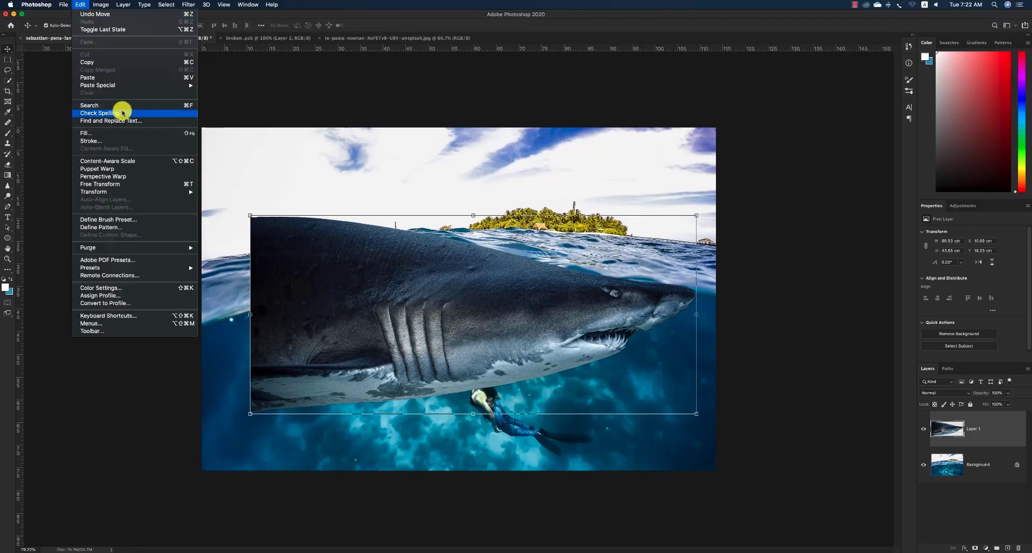
mouse_move(142, 191)
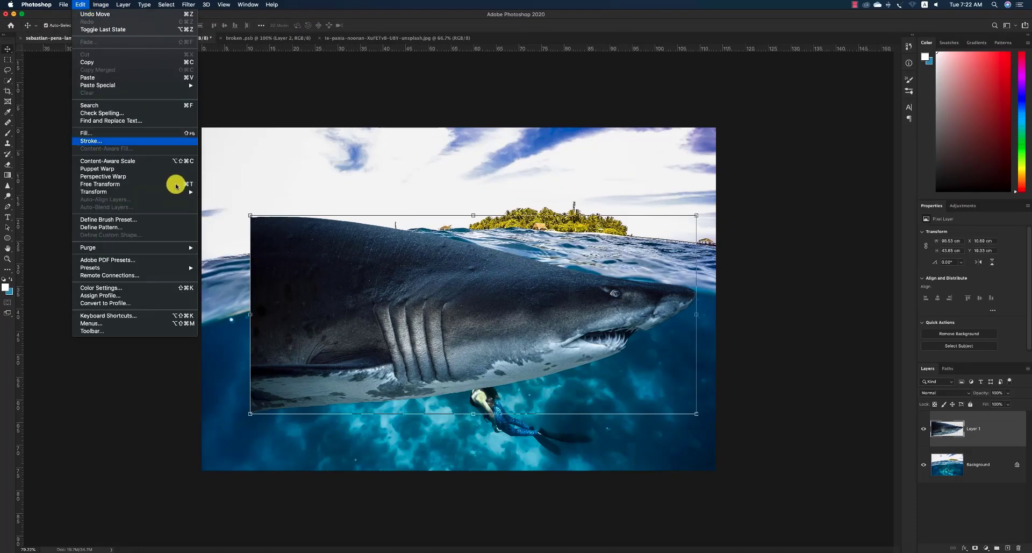
mouse_move(187, 192)
left_click(256, 318)
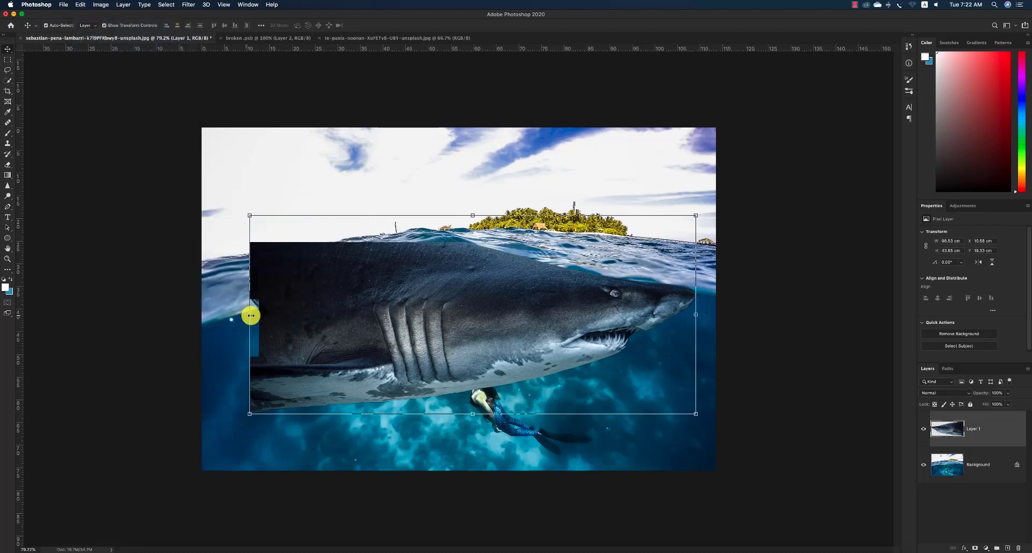
left_click_drag(396, 325, 583, 334)
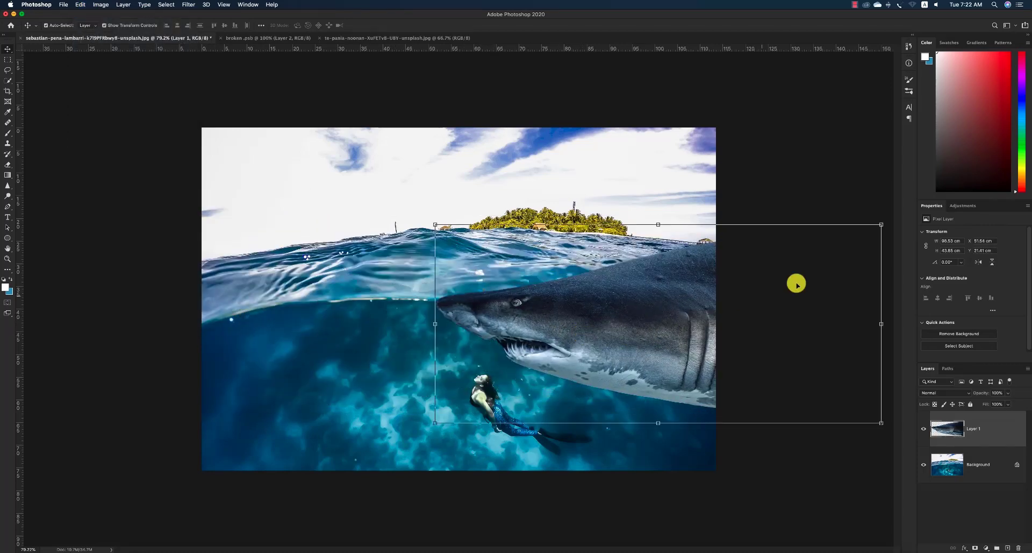
Rotate the shark clockwise so its snout points up at the waterline, positioning it above and to the right of the diver.
left_click_drag(889, 433, 833, 481)
left_click_drag(627, 334, 670, 348)
left_click_drag(876, 511, 836, 491)
key("Return")
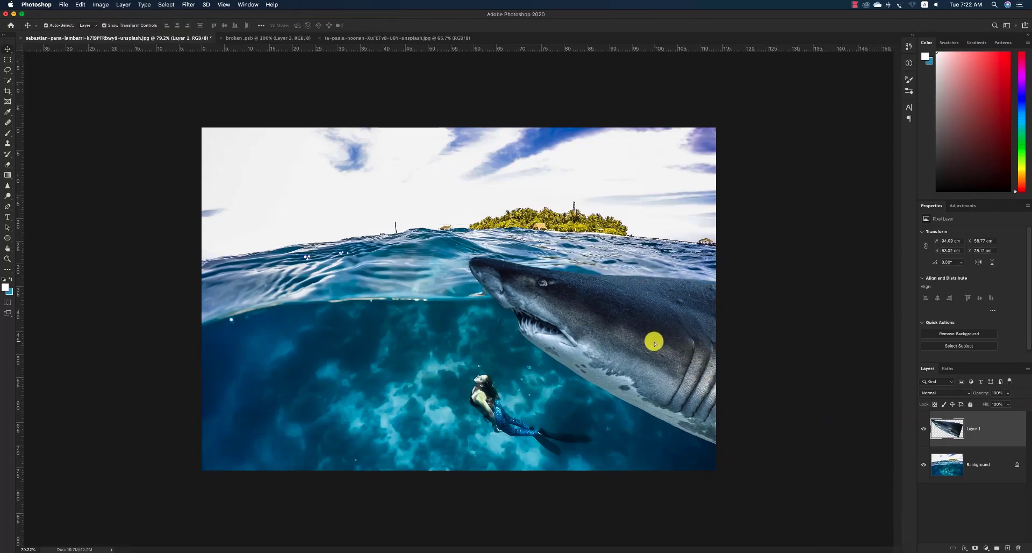
left_click_drag(655, 343, 652, 342)
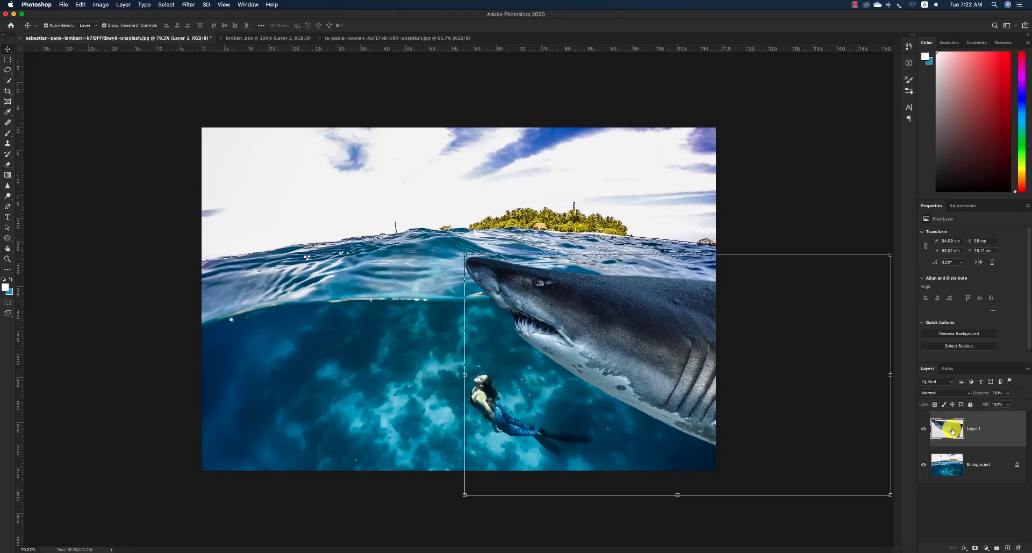
Duplicate the shark layer, giving the copy a layer mask and hiding it.
left_click_drag(952, 429, 1007, 544)
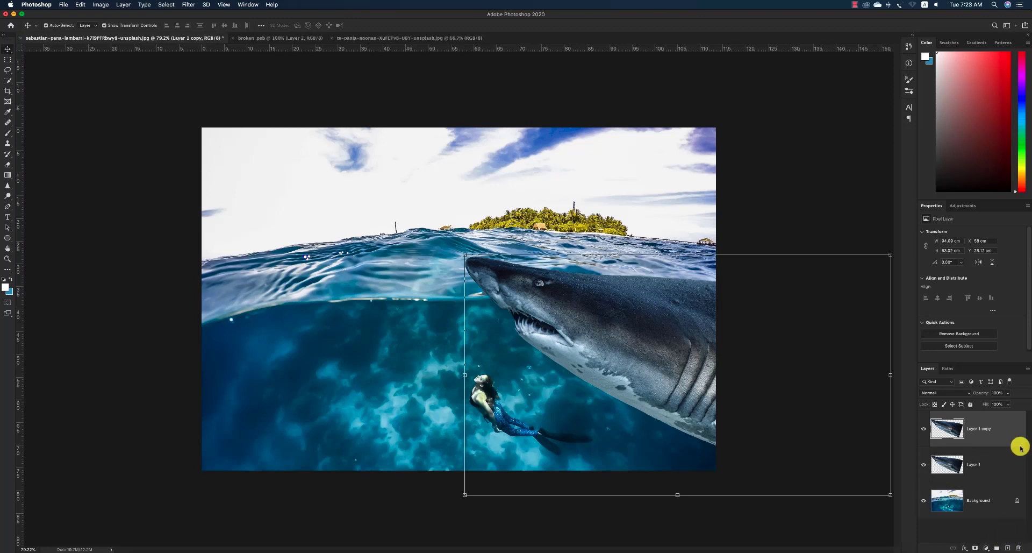
left_click(974, 547)
left_click(923, 430)
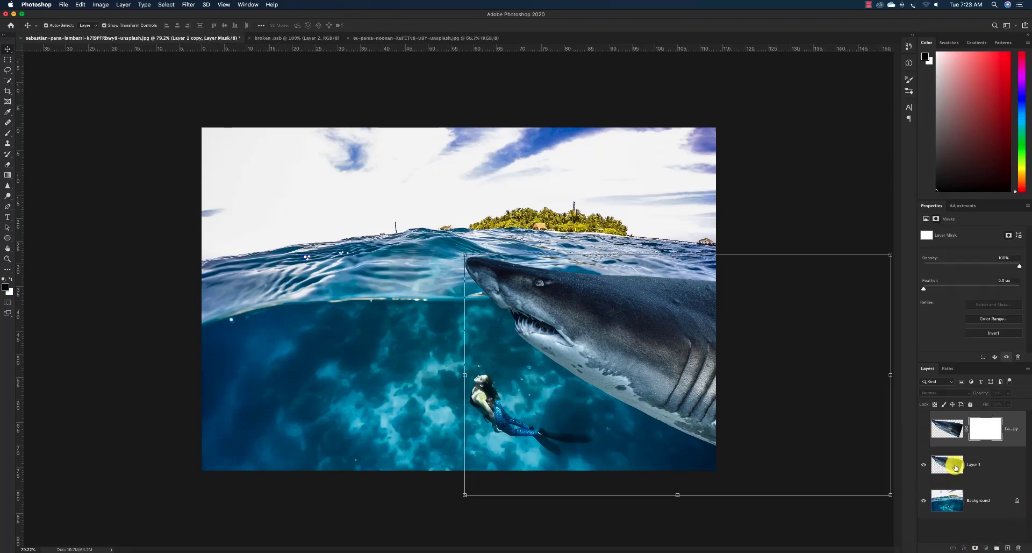
Set the fill of the original shark layer to 45%, comparing it against the masked copy.
left_click(950, 463)
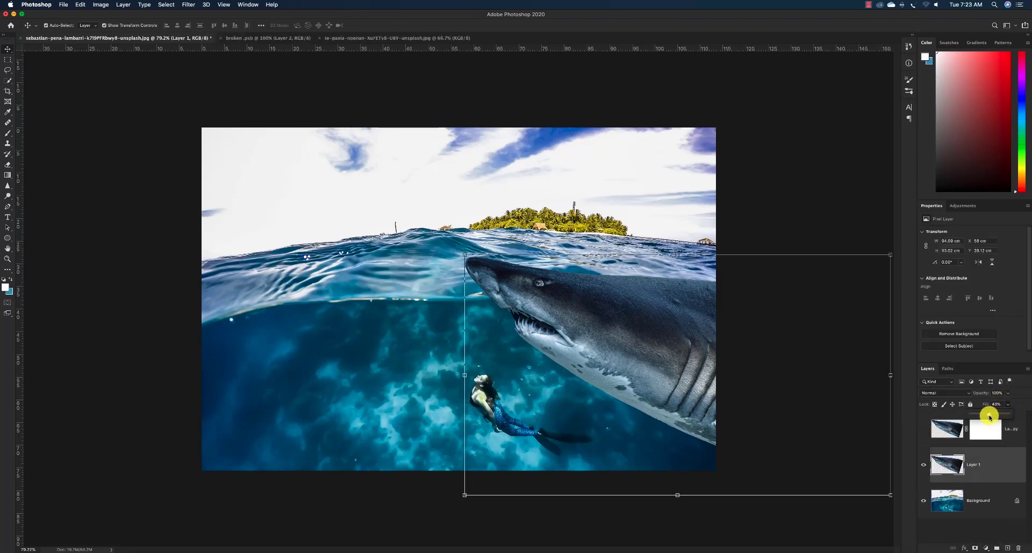
left_click_drag(989, 416, 988, 415)
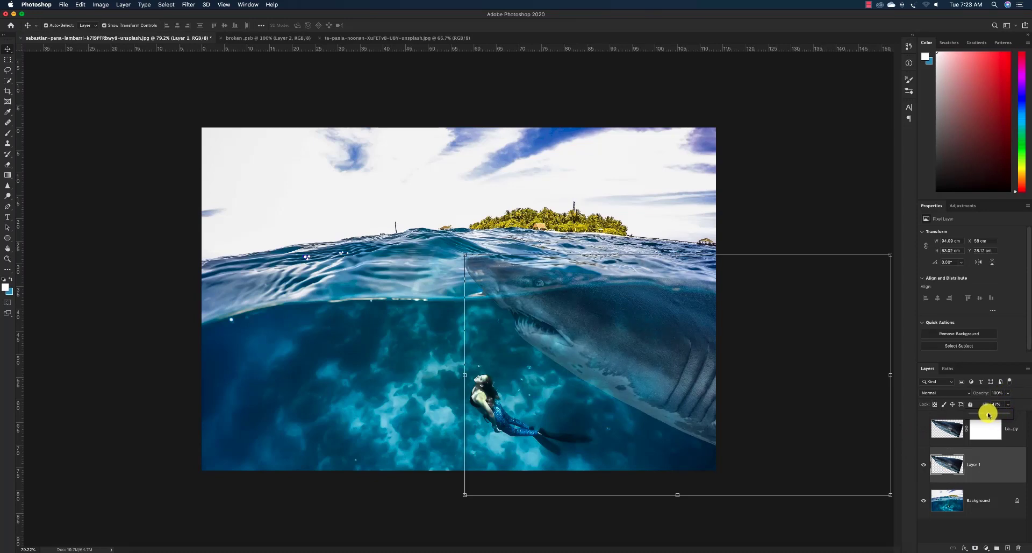
left_click_drag(988, 414, 986, 415)
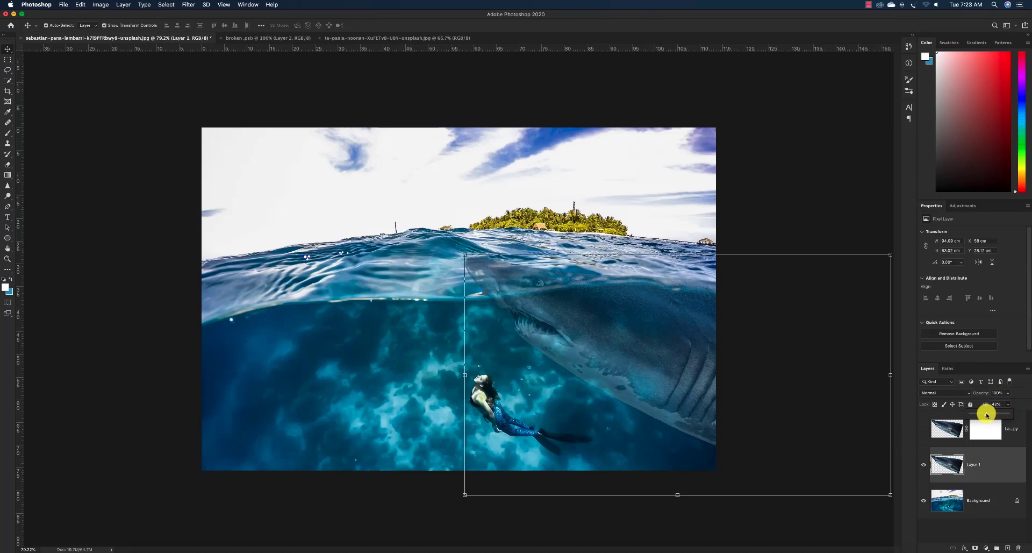
left_click(698, 342)
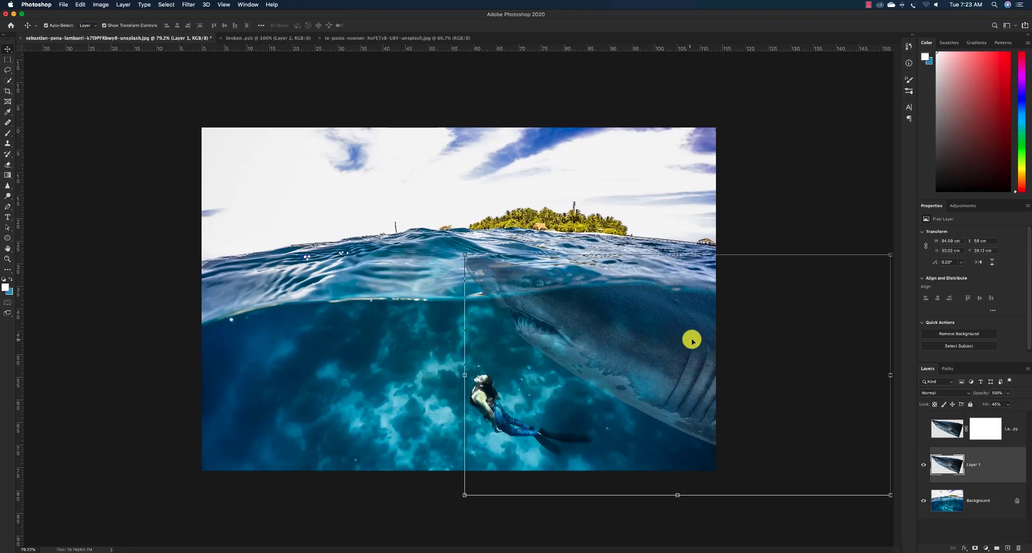
left_click(924, 430)
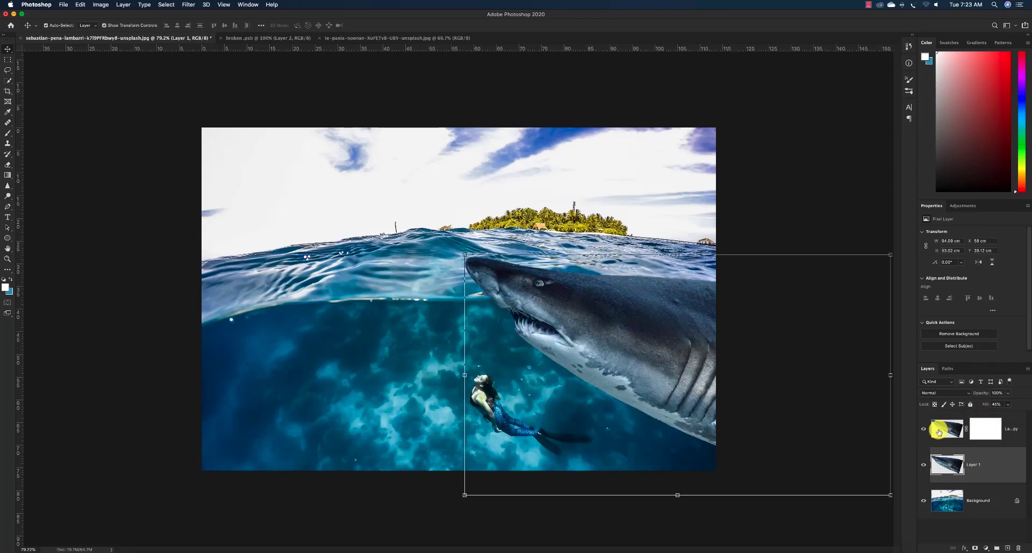
left_click(923, 429)
Bring the masked rock layer from the broken.psb document into the ocean photo, over the shark's head at the waterline.
left_click(289, 39)
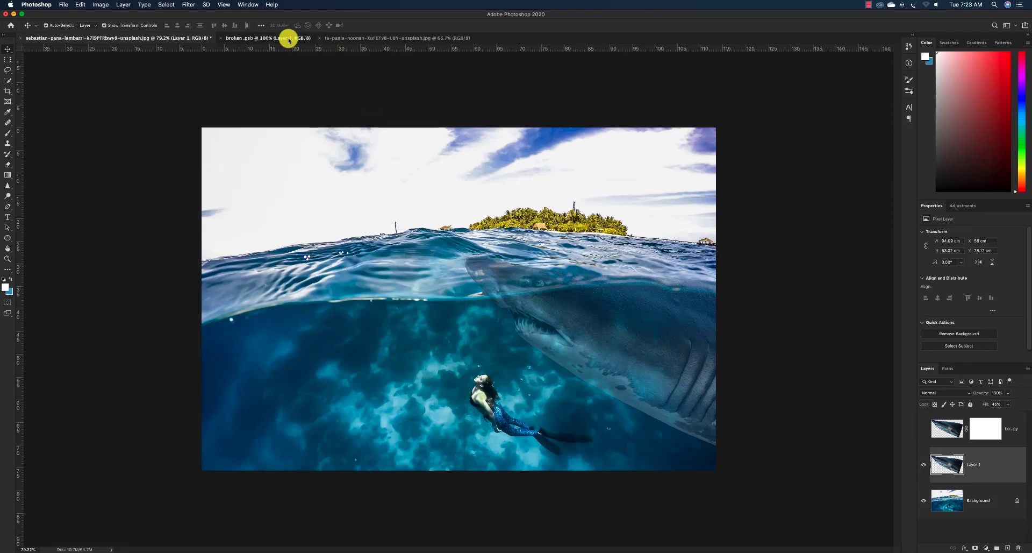
left_click_drag(466, 260, 589, 271)
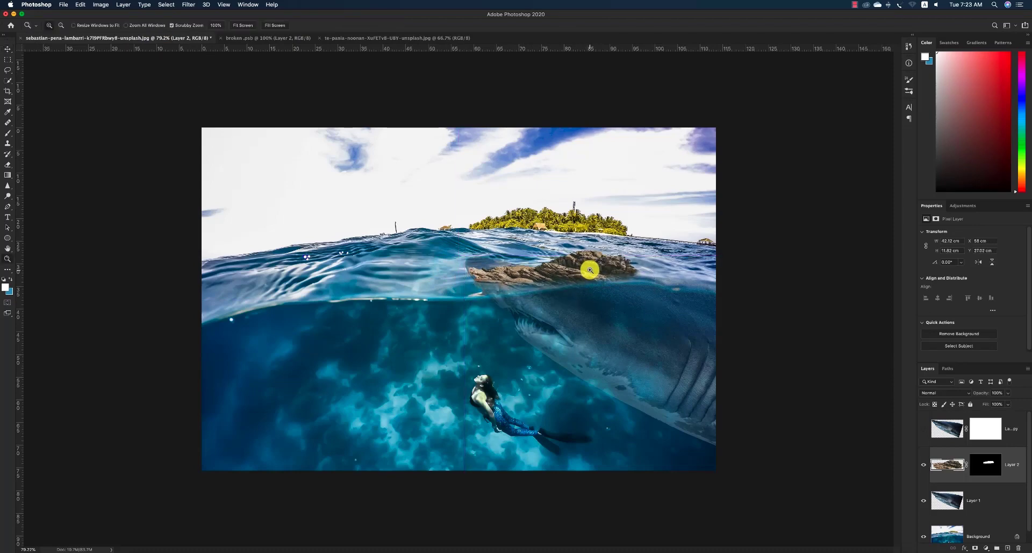
scroll(589, 271, "up", 5)
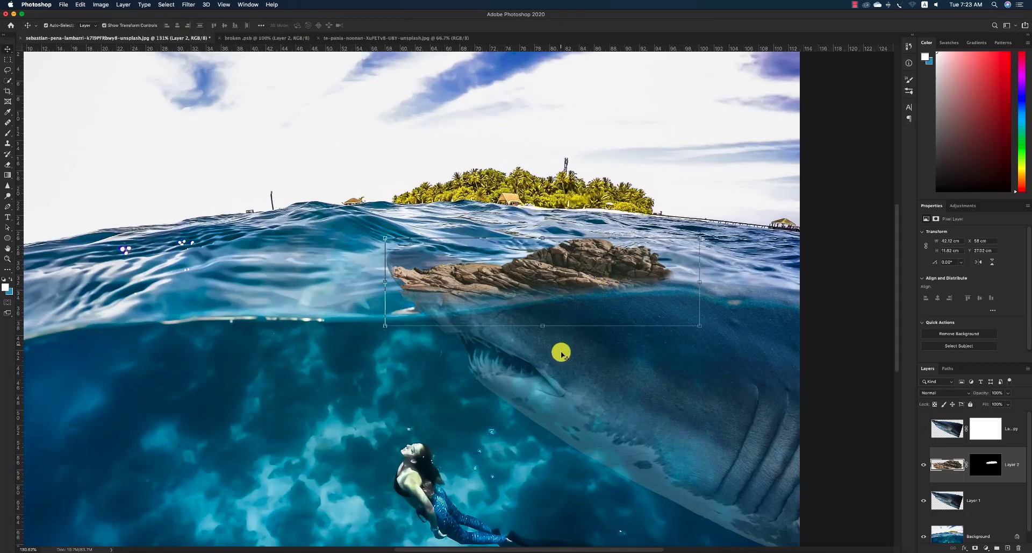
Delete the hidden, masked copy of the shark layer.
left_click(580, 360)
key("z")
left_click(516, 341, "alt")
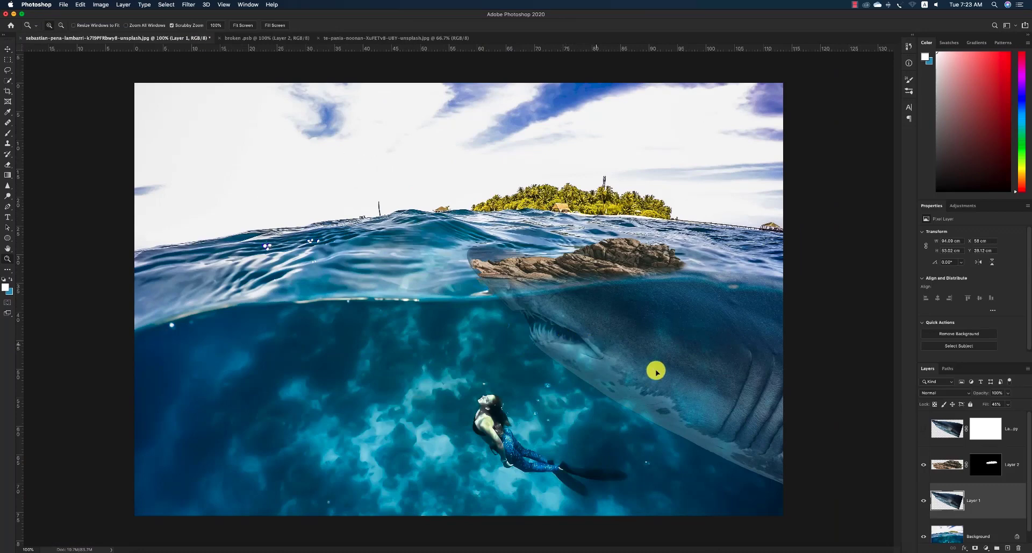
key("v")
left_click(939, 429)
key("Delete")
Rotate the shark layer about 6° counterclockwise and shift it slightly so its back lines up beneath the rock.
left_click(707, 350)
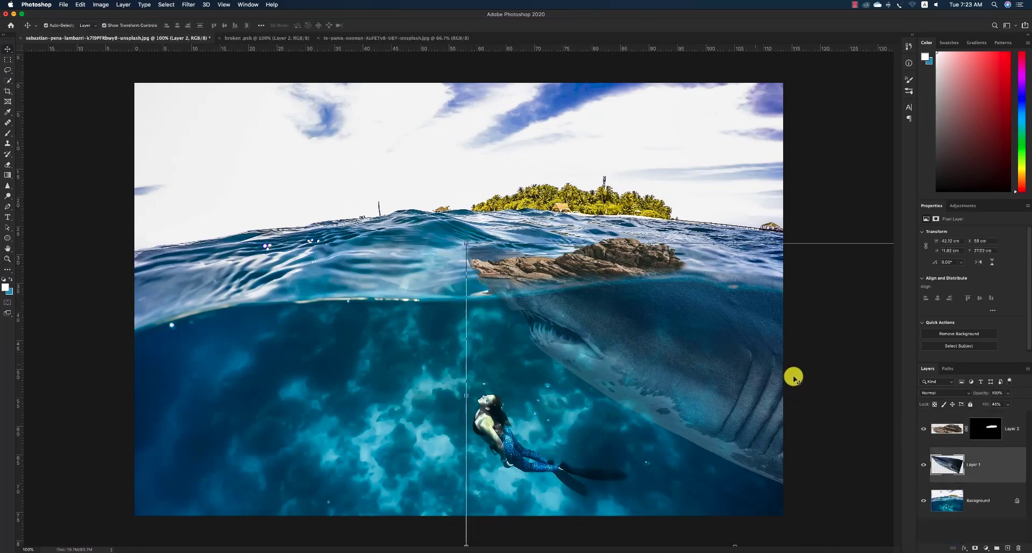
key("z")
left_click(645, 347, "alt")
key("v")
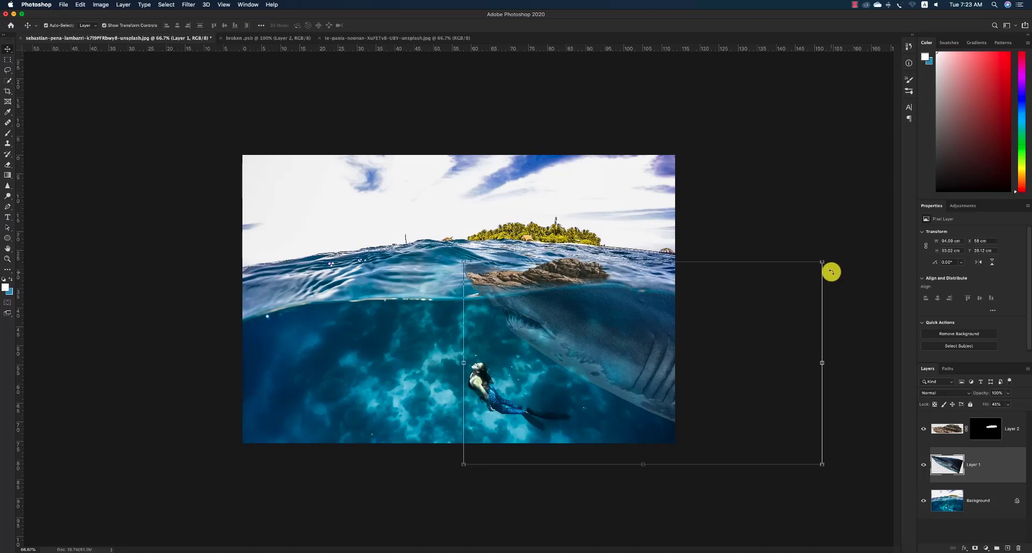
left_click_drag(831, 272, 823, 250)
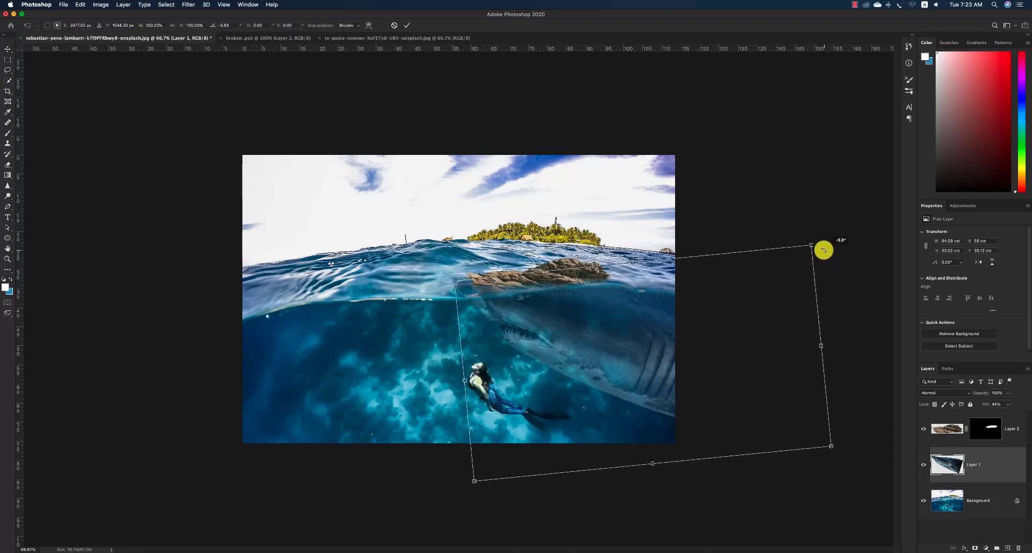
left_click_drag(636, 339, 648, 334)
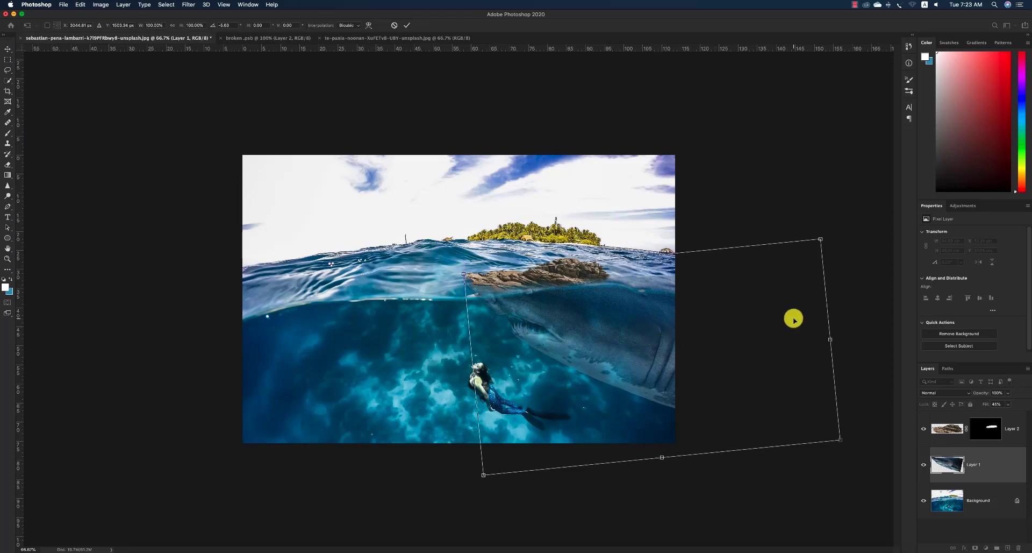
key("Return")
Scale the rock layer up slightly, to about 100.7% width, so it covers more of the shark's back.
left_click(657, 267)
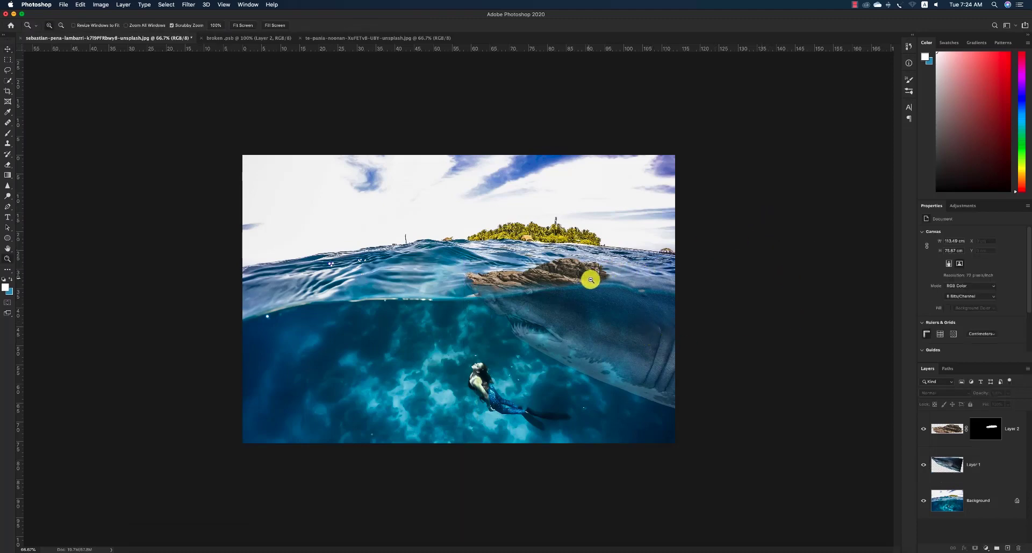
key("super+plus")
key("super+0")
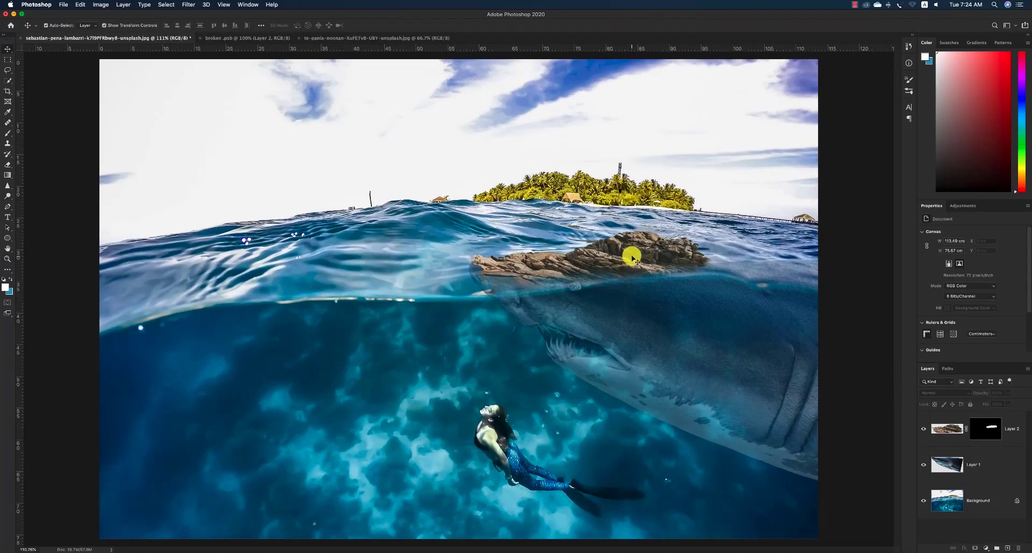
left_click(633, 258)
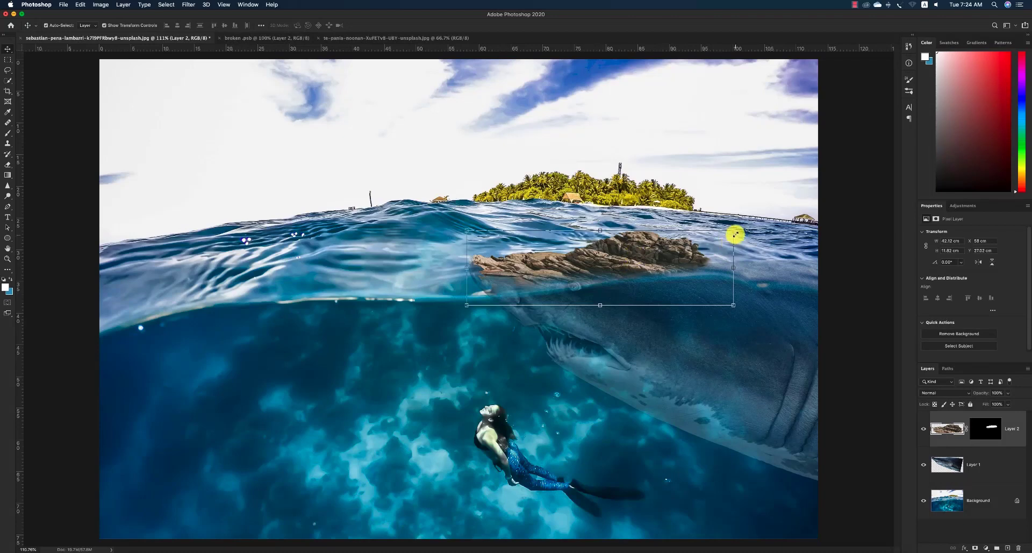
left_click_drag(735, 234, 735, 230)
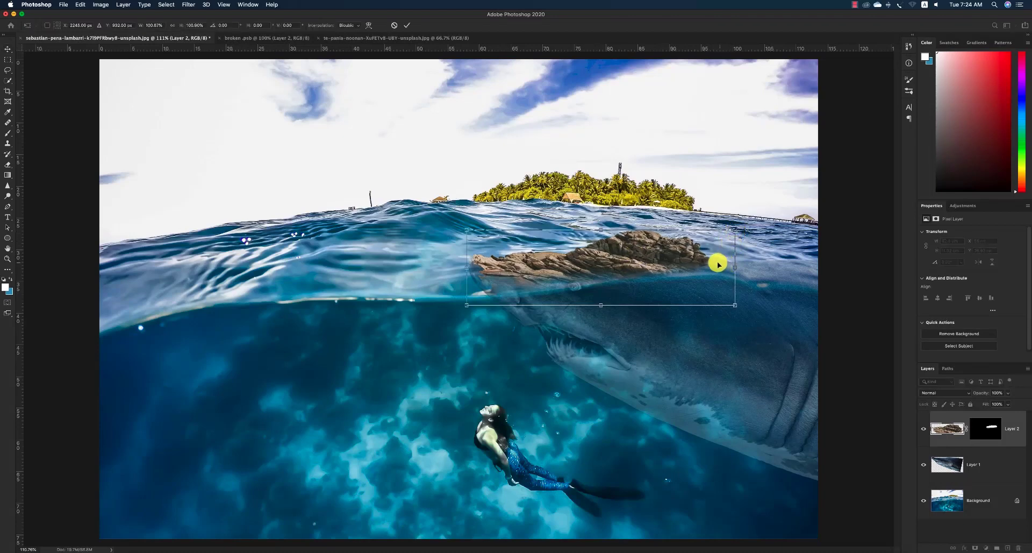
key("Return")
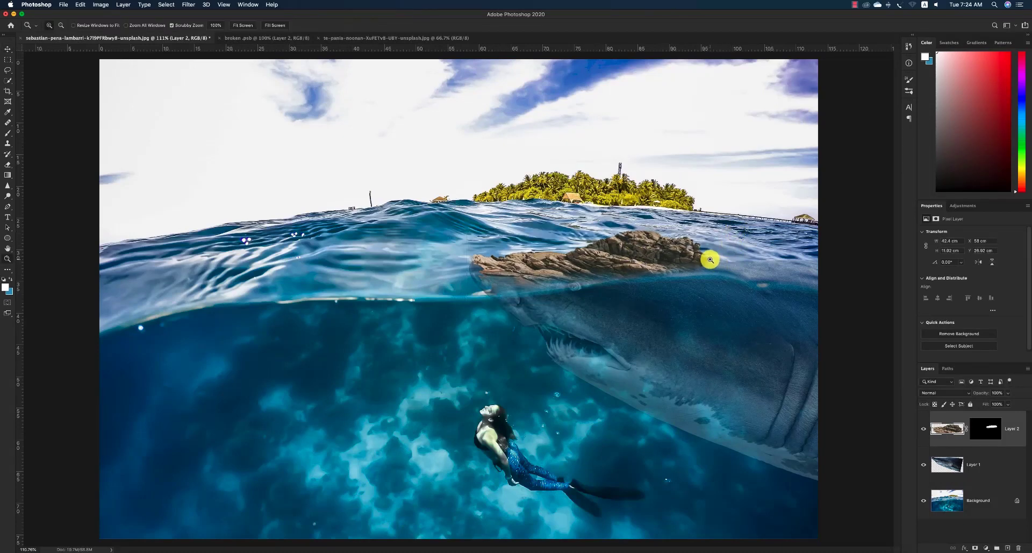
Retouch the rock layer's mask with a soft brush at the rock's far end, blending it into the shark's back.
key("z")
left_click_drag(709, 262, 758, 294)
key("v")
key("b")
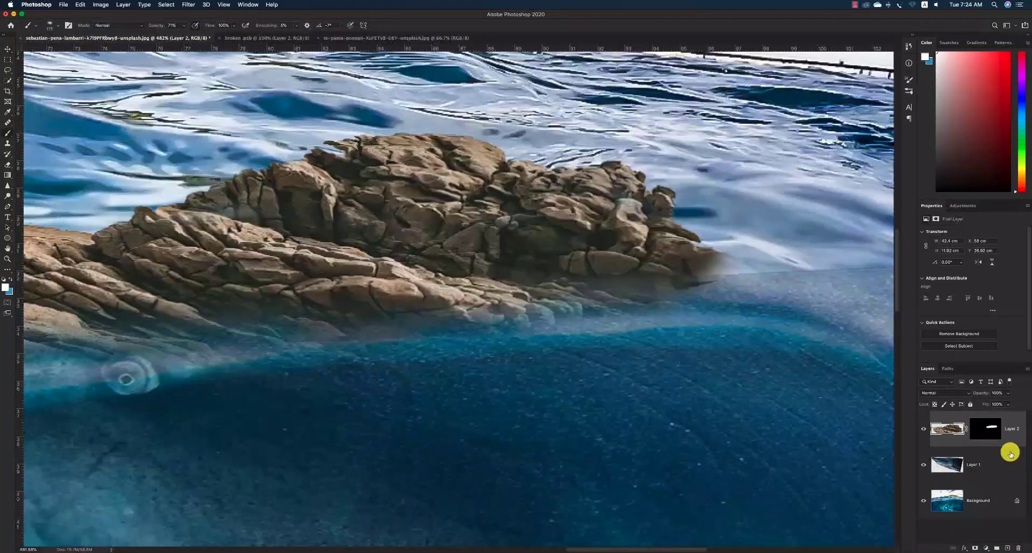
left_click(983, 428)
scroll(747, 307, "left", 3)
left_click(58, 27)
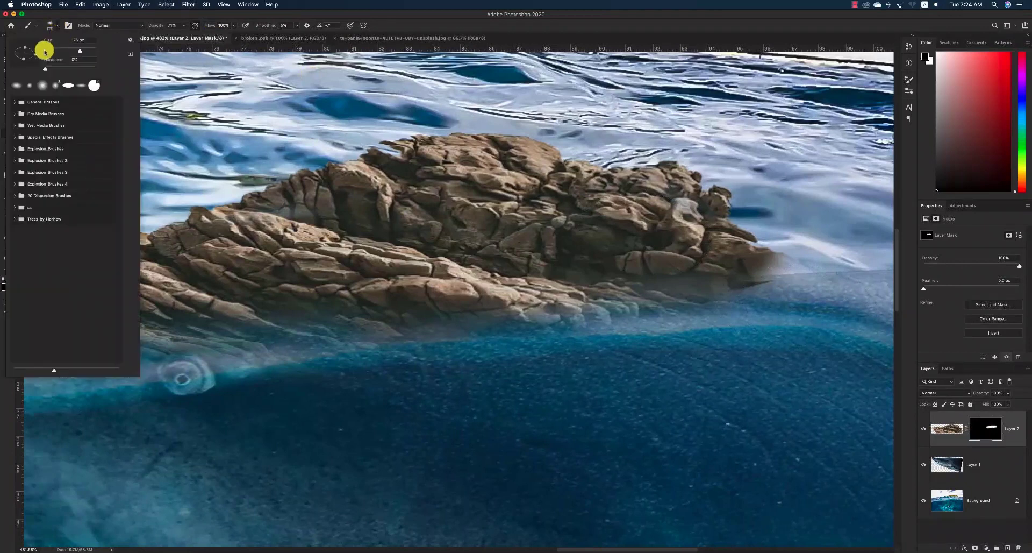
left_click_drag(26, 48, 27, 36)
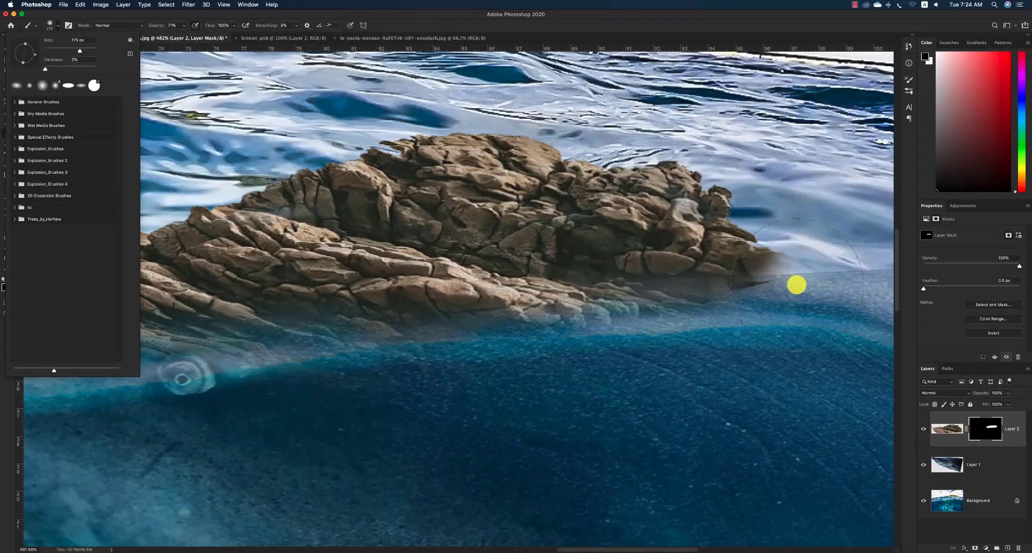
left_click(797, 285)
key("super+z")
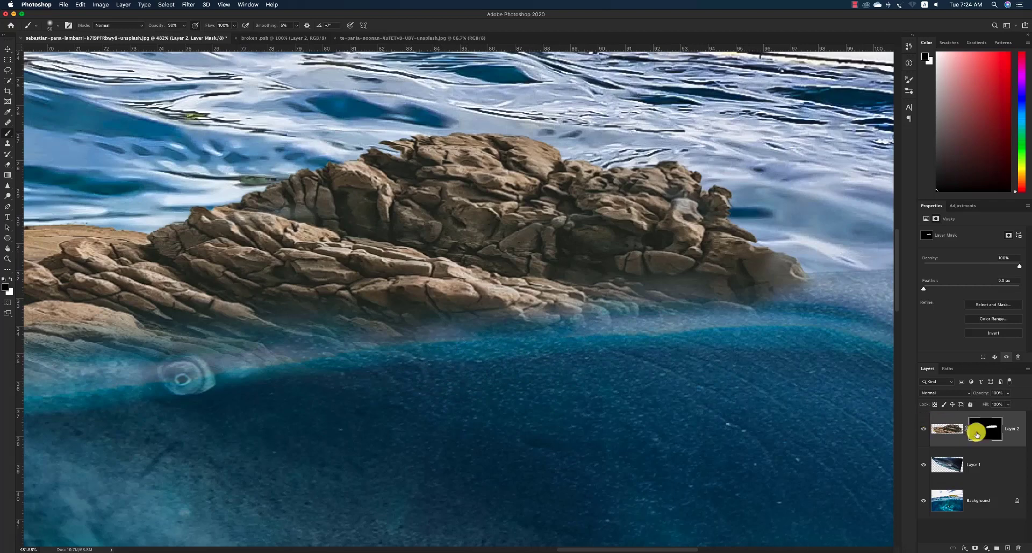
left_click(924, 429)
left_click(925, 429)
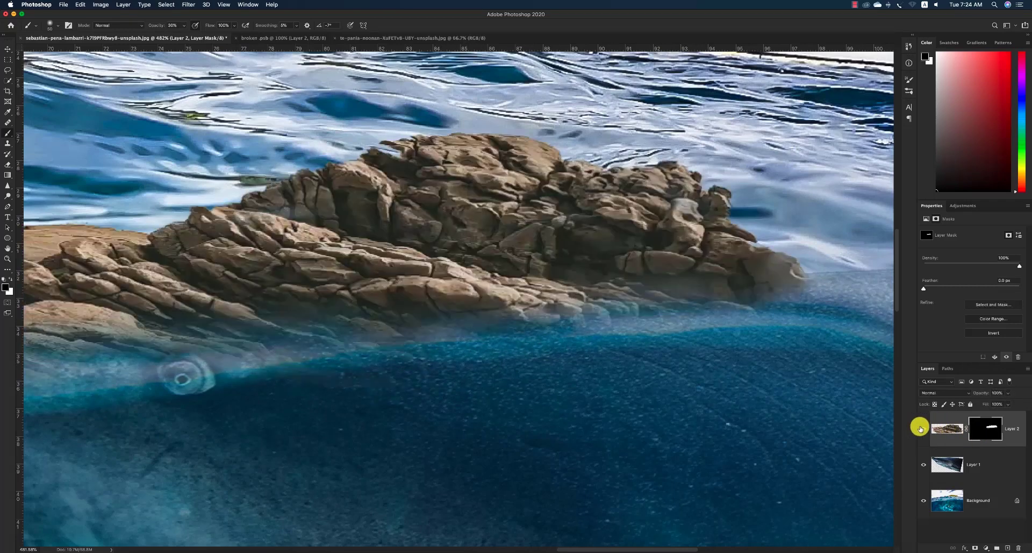
Outline the rock and the shark's snout above the waterline with a closed Pen path and convert it to a selection.
key("z")
left_click(479, 343, "alt")
left_click(493, 300, "alt")
left_click(498, 286, "alt")
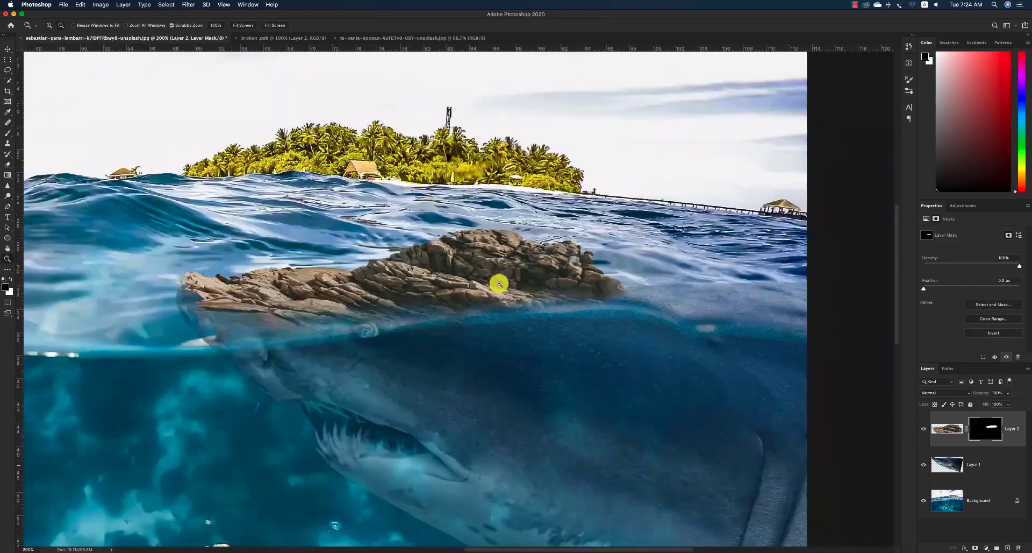
left_click(509, 291, "alt")
left_click_drag(724, 287, 737, 292)
key("p")
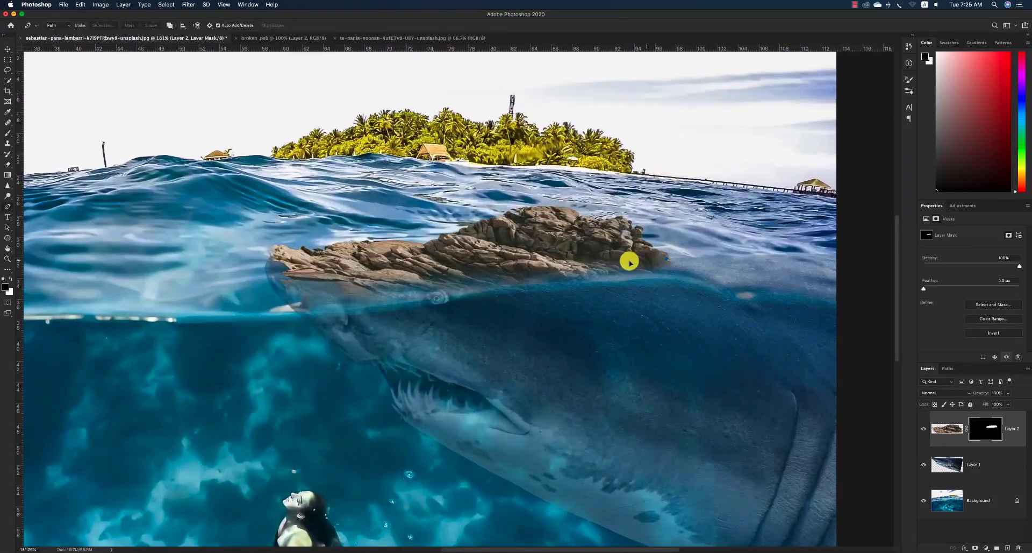
left_click(592, 262)
left_click(512, 276)
left_click(457, 282)
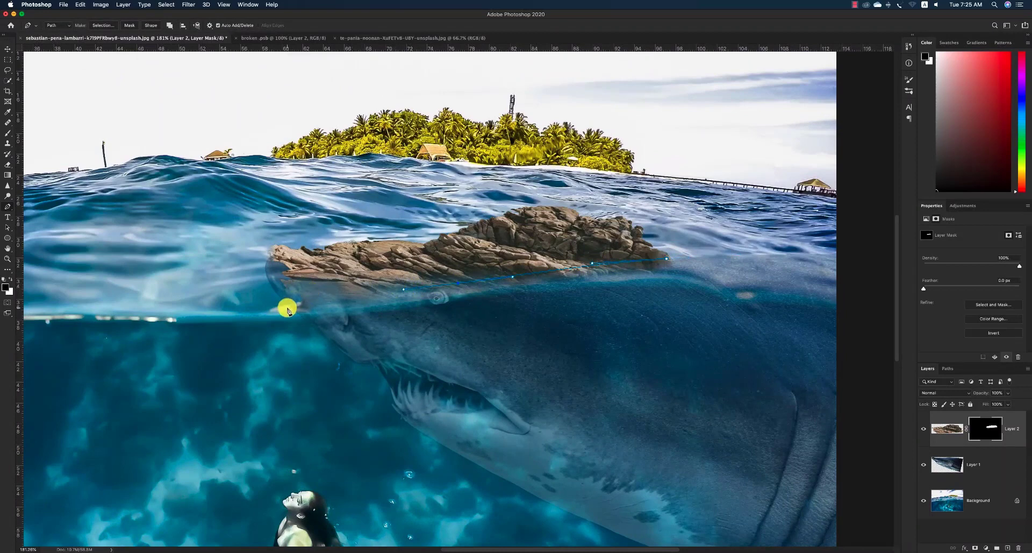
left_click(315, 308)
left_click(283, 309)
left_click(247, 242)
left_click(341, 214)
left_click(566, 186)
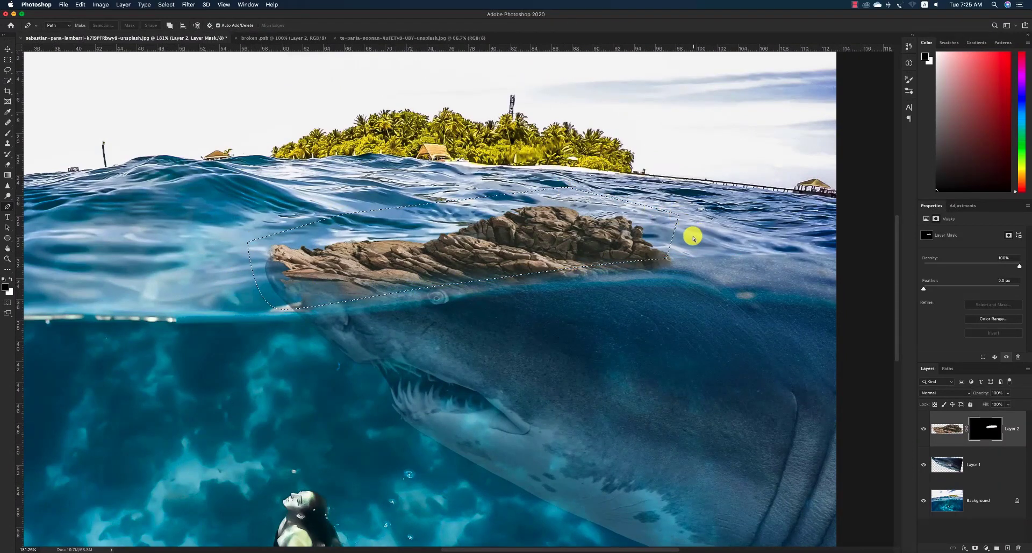
Copy the selected part of the shark layer to a new layer and set that layer's fill to 100%.
key("m")
right_click(651, 234)
left_click(995, 461)
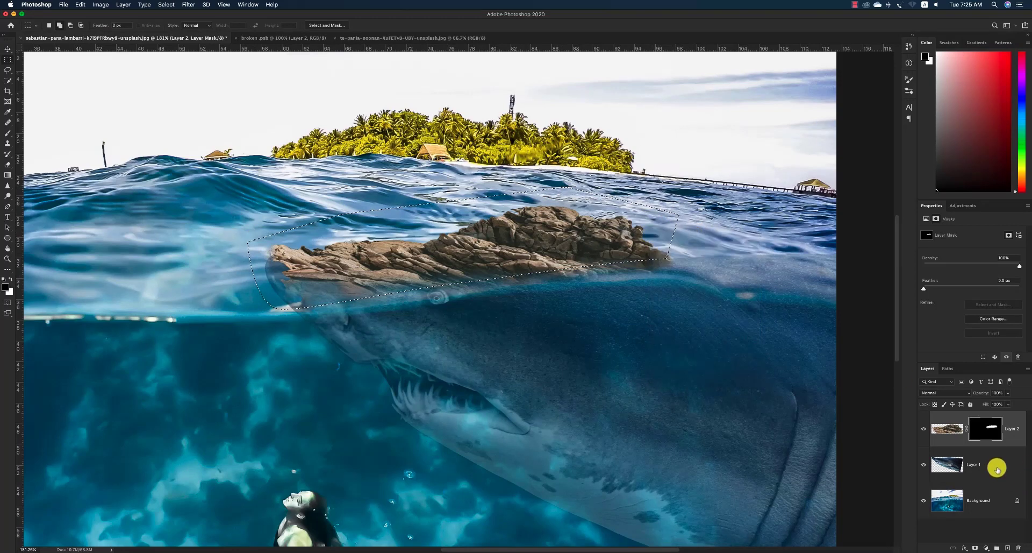
left_click(945, 452)
right_click(655, 260)
left_click(687, 317)
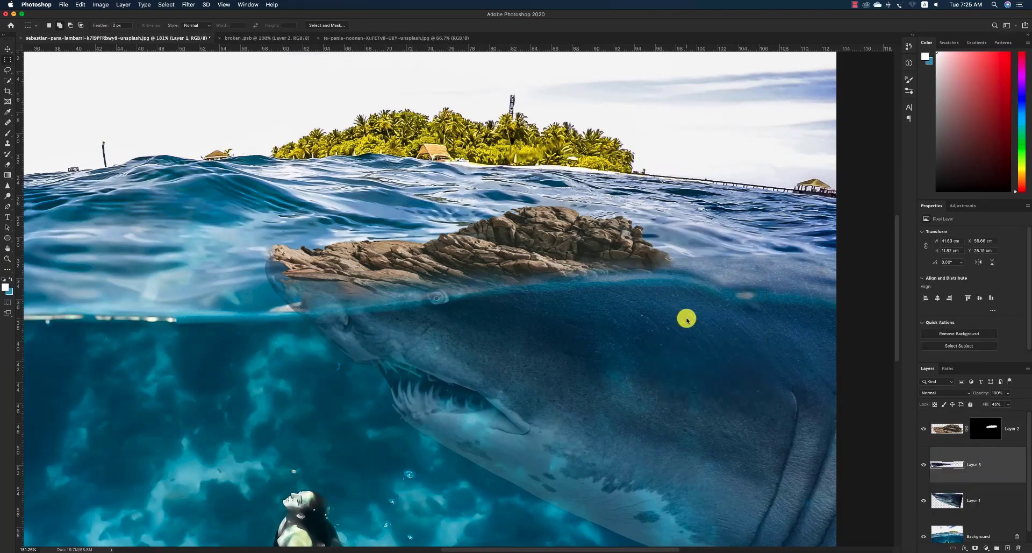
key("v")
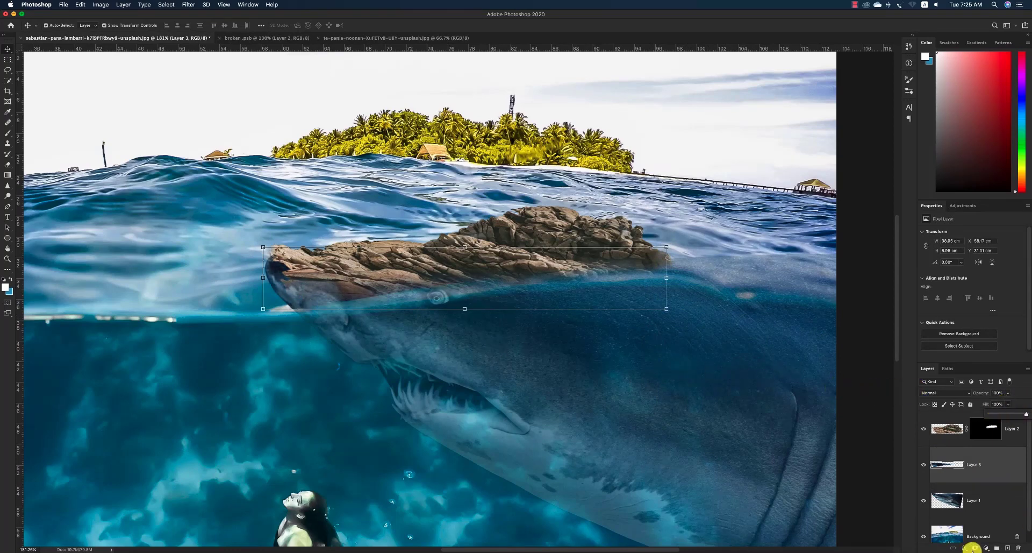
Add a layer mask to the copied shark part and paint it with soft black to fade its lower edge at the waterline.
left_click(974, 547)
key("b")
key("d")
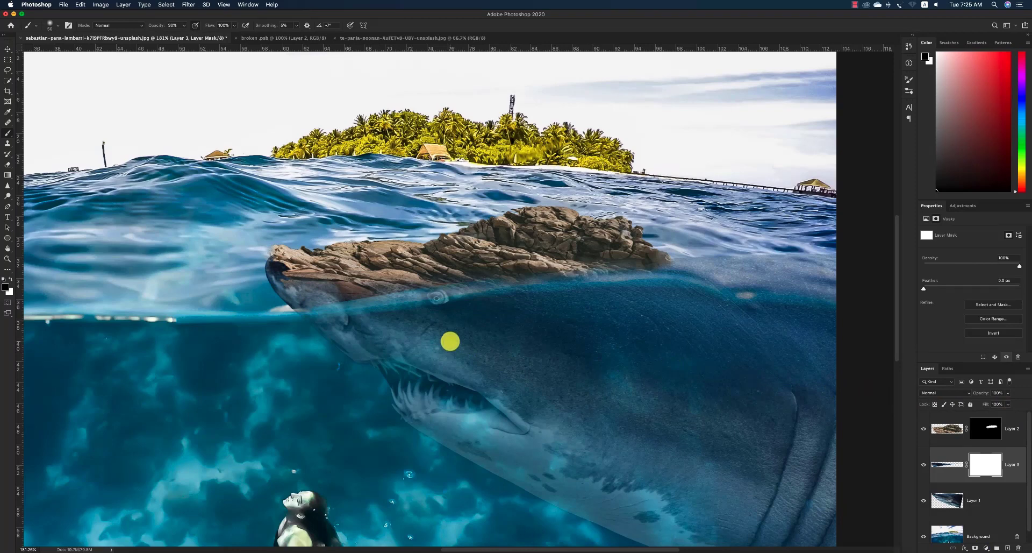
mouse_move(334, 308)
left_mouse_down()
mouse_move(295, 314)
mouse_move(394, 306)
mouse_move(343, 308)
mouse_move(378, 305)
mouse_move(351, 305)
mouse_move(348, 221)
mouse_move(305, 335)
mouse_move(305, 324)
mouse_move(284, 321)
mouse_move(352, 312)
left_mouse_up()
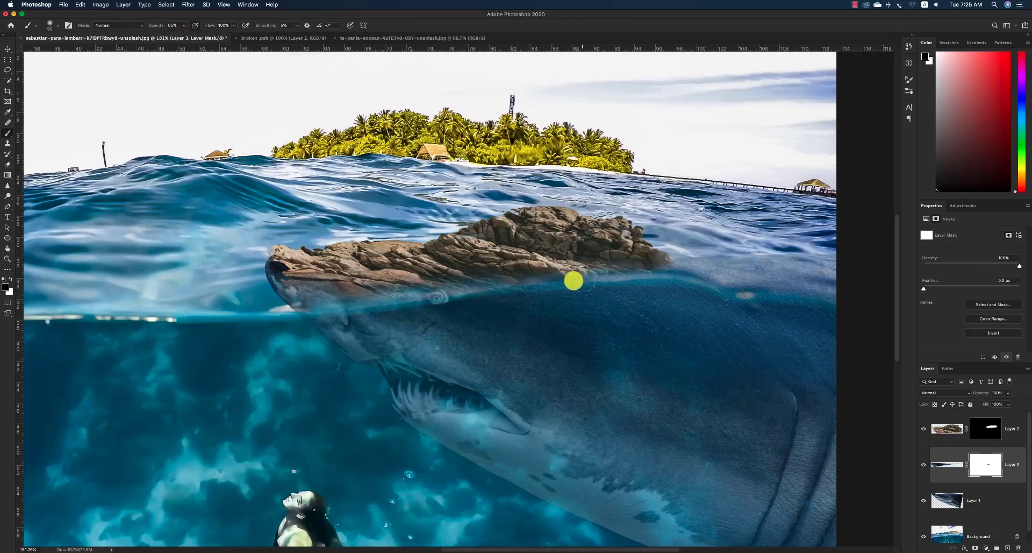
left_click(923, 502)
left_click(923, 502)
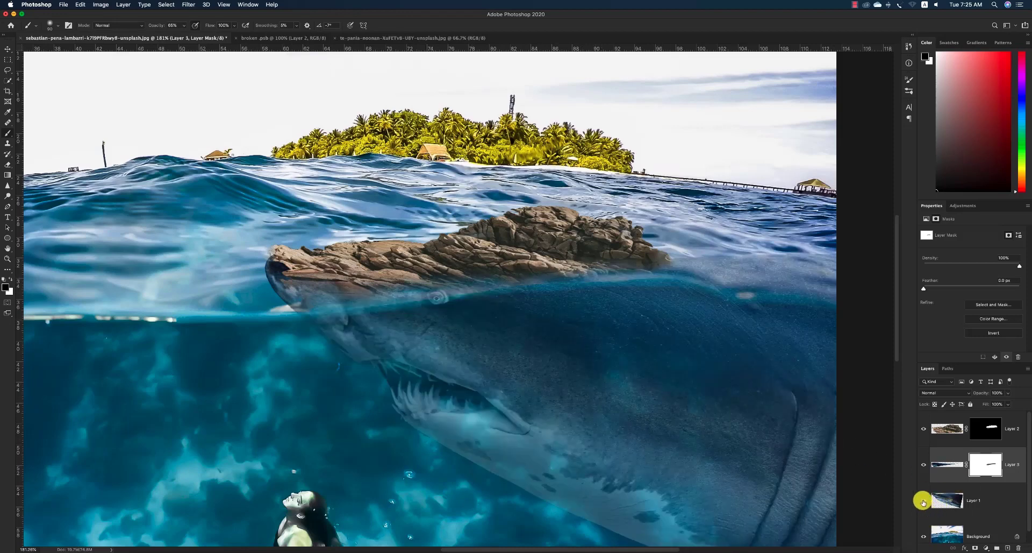
left_click(923, 502)
left_click(924, 502)
On the rock layer's mask, select the faded excess around the shark's snout tip with a Pen path and paint it out.
key("z")
left_click_drag(276, 258, 329, 347)
left_click(980, 429)
key("p")
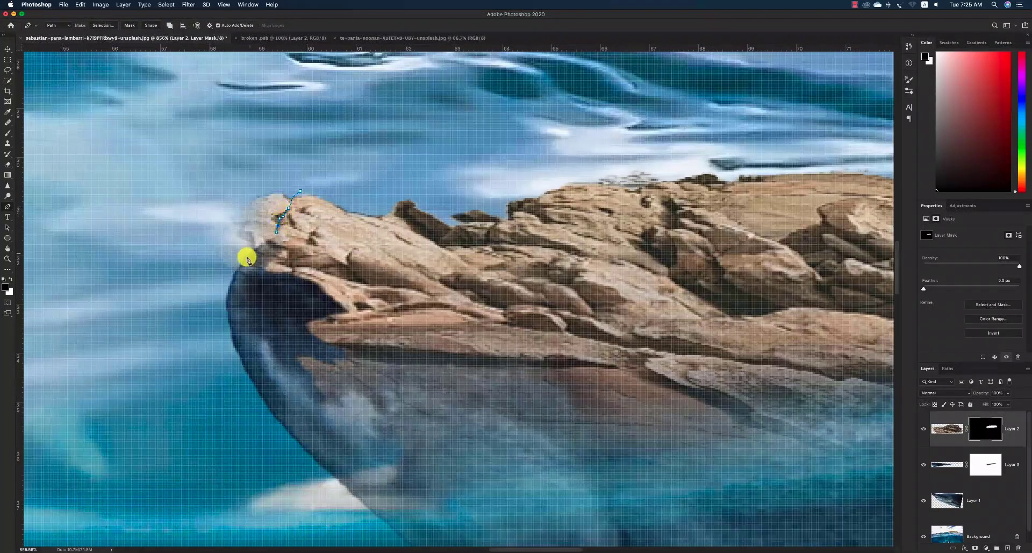
mouse_move(186, 238)
left_mouse_down()
mouse_move(193, 198)
mouse_move(206, 231)
mouse_move(220, 220)
left_mouse_up()
left_click(228, 155)
key("super+Return")
key("b")
scroll(304, 181, "right", 2)
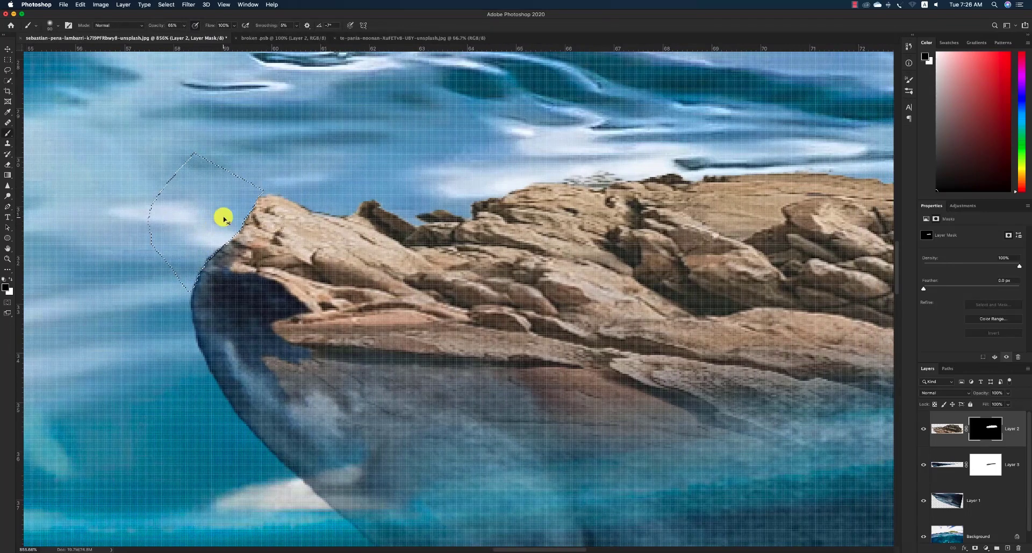
key("super+d")
Select the rock layer, the copied shark part and the shark layer, and move them together 2.12 cm to the left.
key("z")
left_click(366, 230, "alt")
left_click(480, 233, "alt")
left_click(488, 233, "alt")
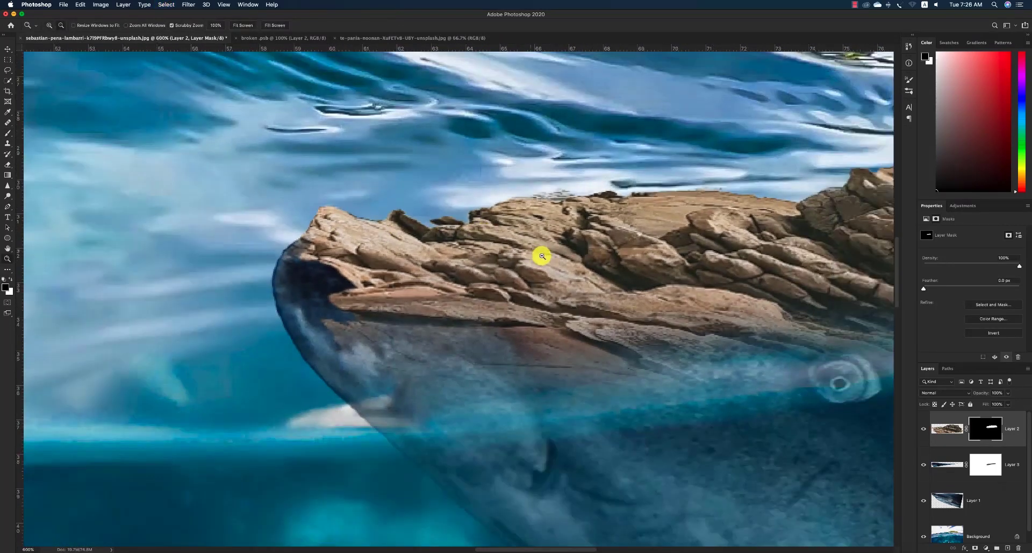
left_click(541, 256, "alt")
left_click(541, 256, "alt")
left_click(542, 255, "alt")
left_click(542, 256, "alt")
left_click(543, 255, "alt")
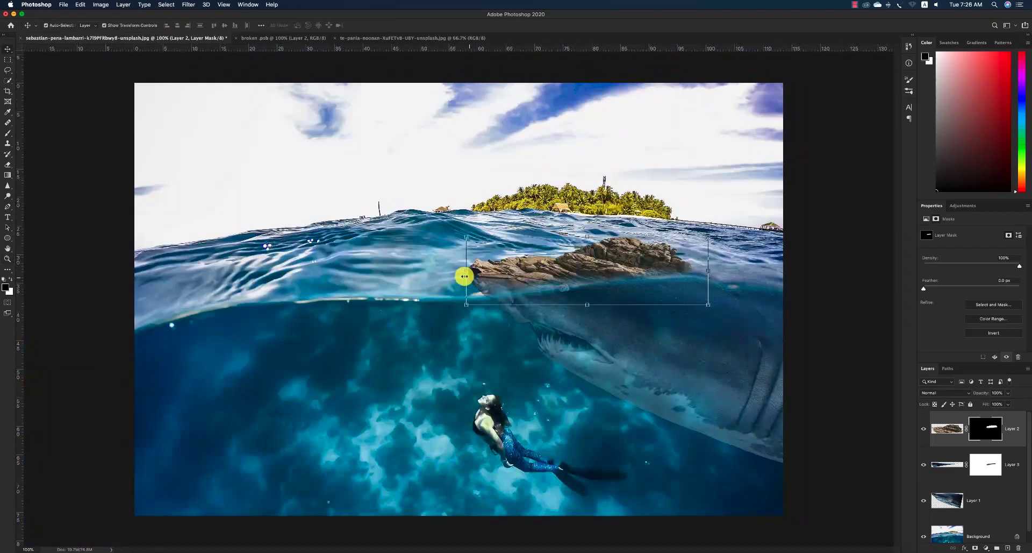
left_click(382, 263, "super")
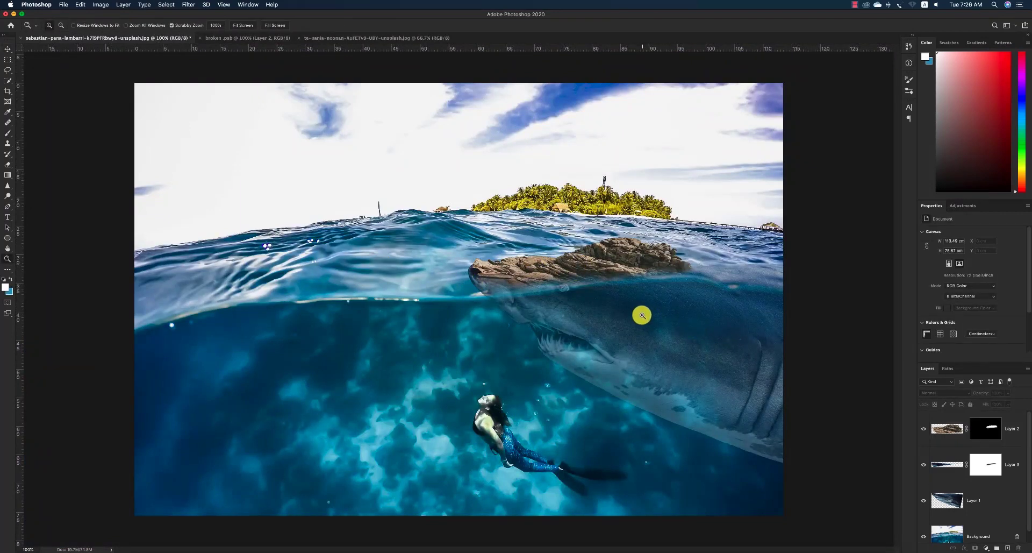
key("v")
left_click(992, 428)
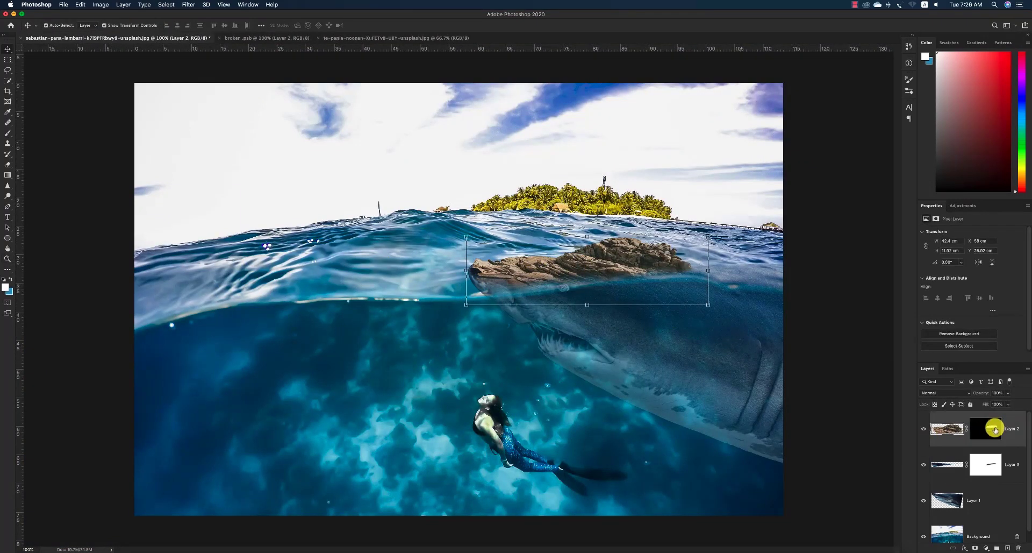
left_click(971, 492, "shift")
left_click_drag(628, 265, 615, 265)
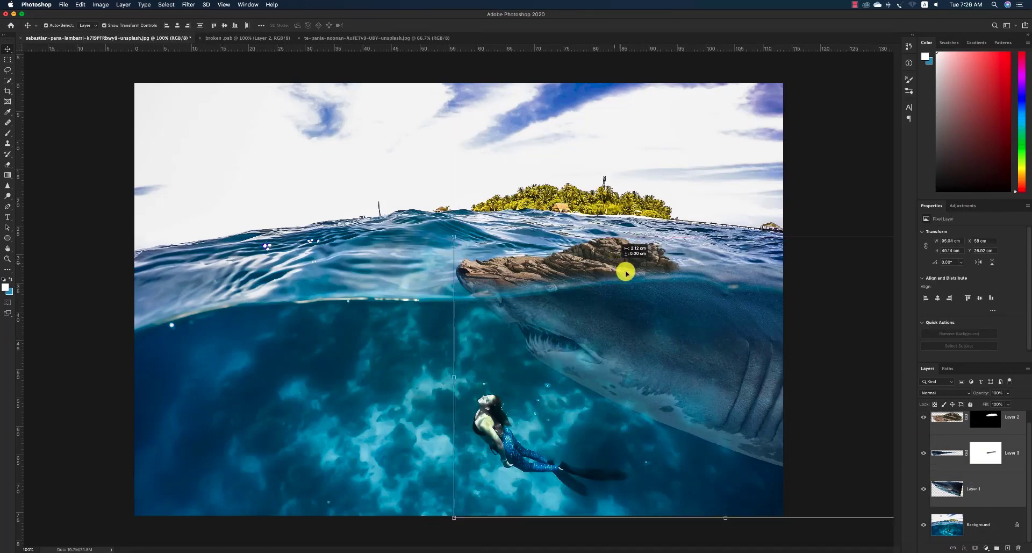
Rotate the rock layer, the copied shark part and the shark layer together about 2.19° clockwise.
key("z")
left_click(636, 278, "alt")
key("v")
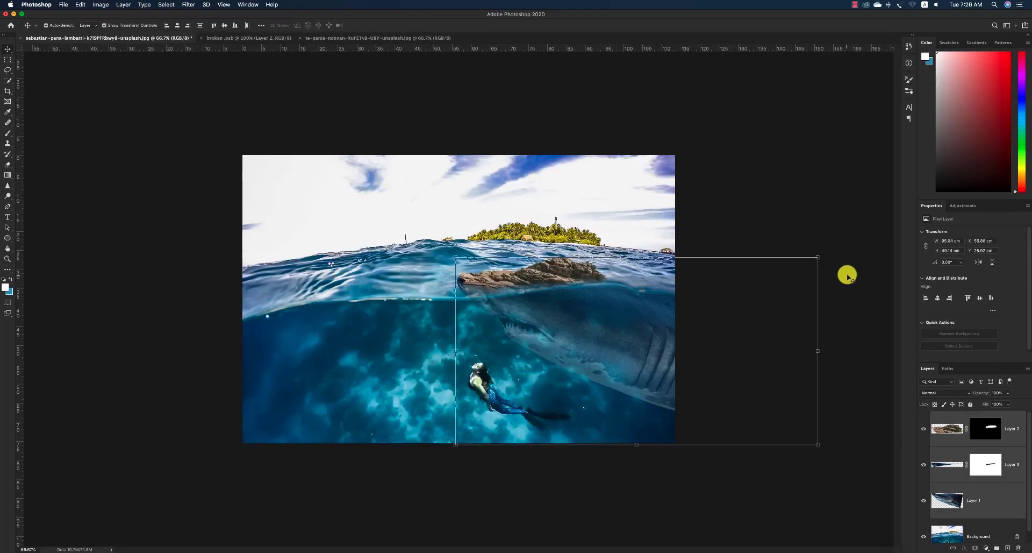
left_click_drag(826, 264, 828, 271)
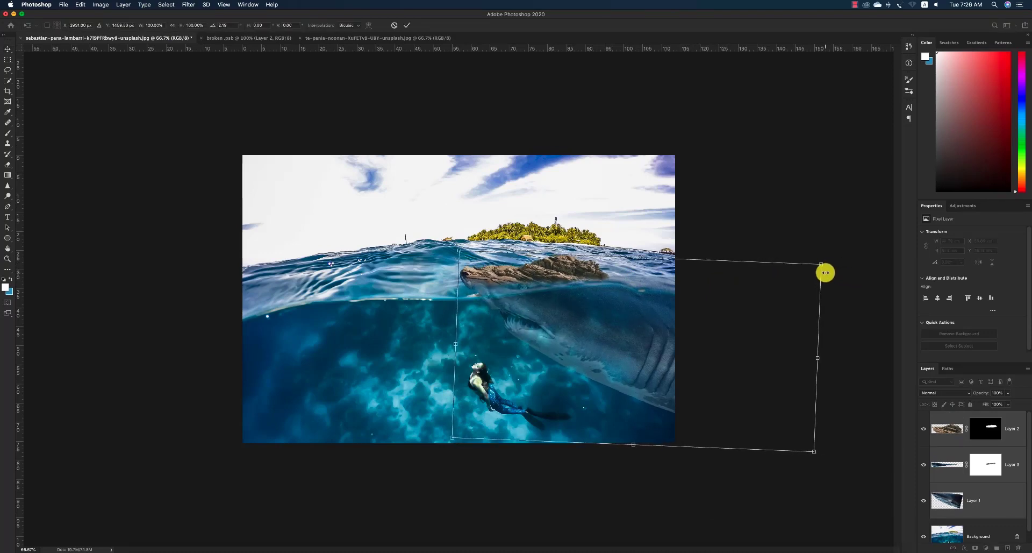
Lower the rotated shark and rock layers slightly so the rocky back sits deeper in the water, and apply the transform.
key("Down")
key("Down")
key("Down")
key("Down")
key("Down")
key("Down")
key("Down")
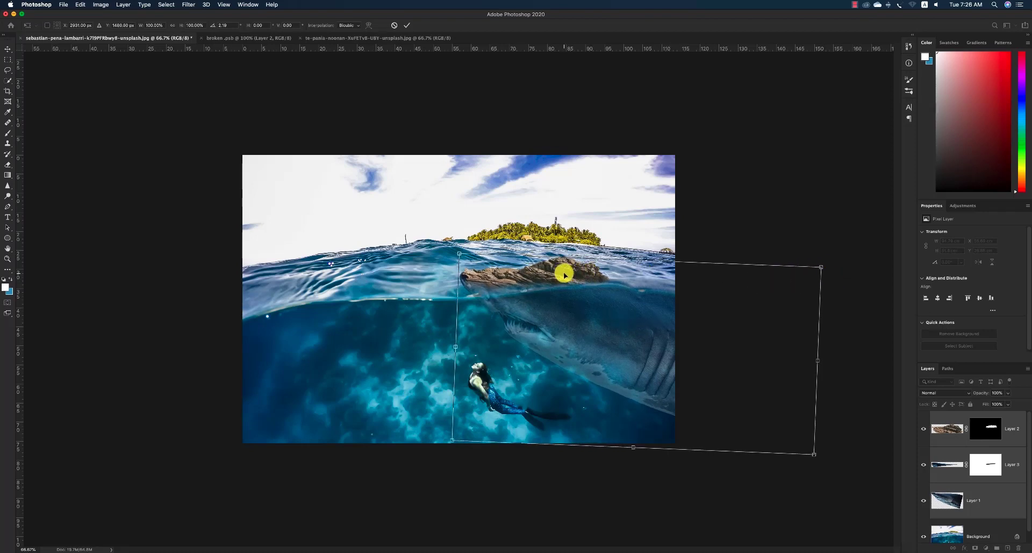
left_click_drag(563, 273, 562, 277)
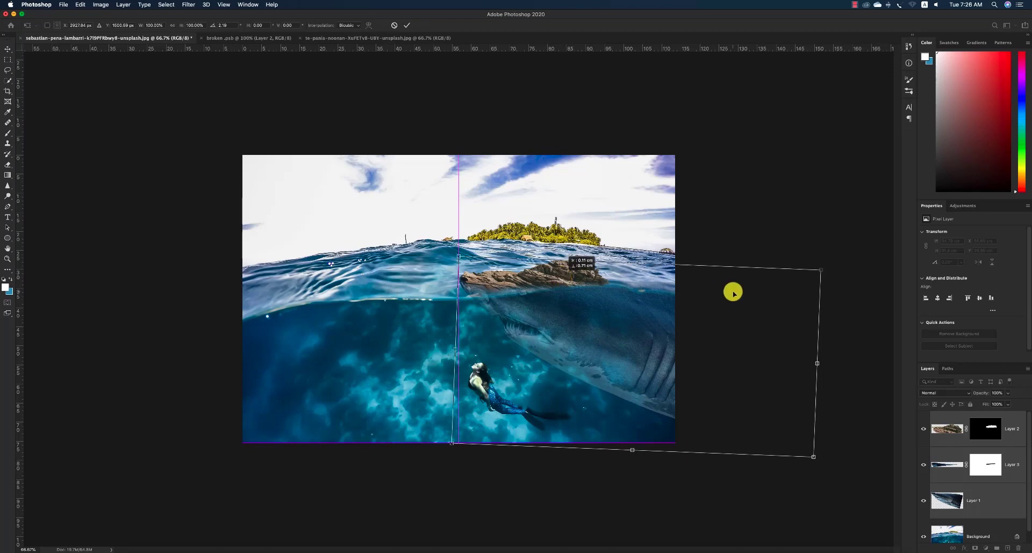
key("Return")
left_click(776, 219)
Add a new layer above the rock layer and set its blend mode to Multiply.
key("x")
key("z")
left_click_drag(581, 277, 608, 295)
key("b")
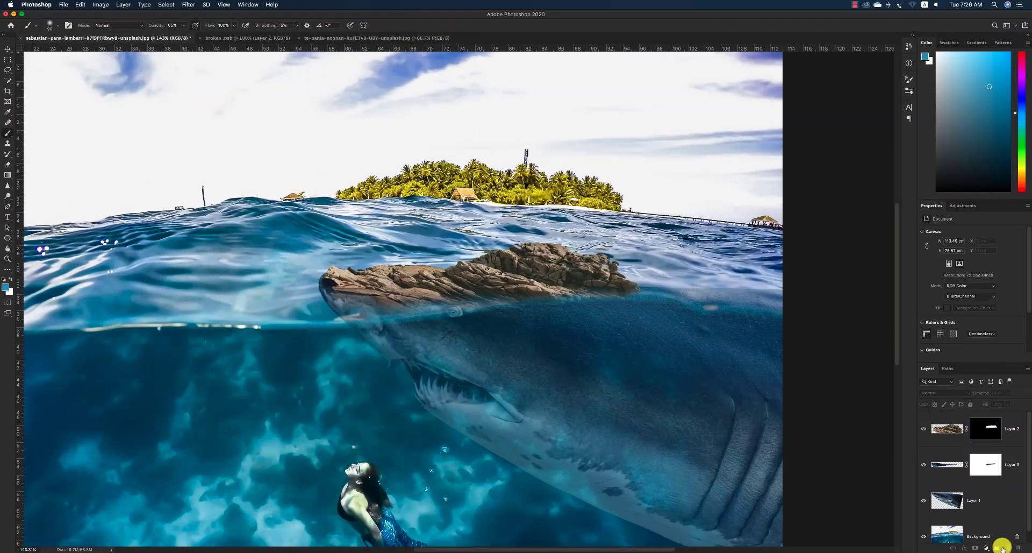
left_click(1006, 547)
left_click(942, 393)
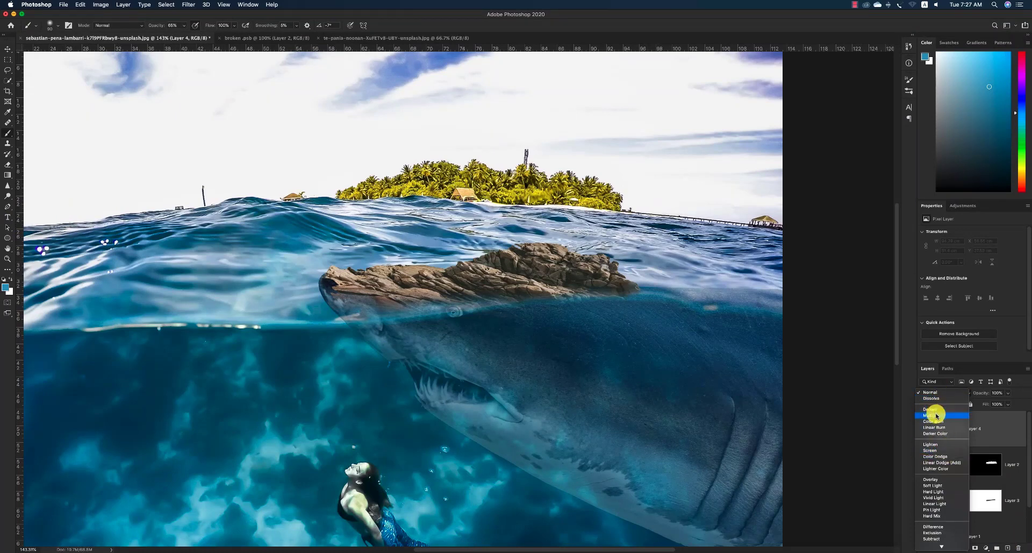
left_click(933, 415)
On the Multiply layer, paint a soft black shadow along the lower edge of the rocks with an enlarged brush.
key("bracketright")
key("bracketright")
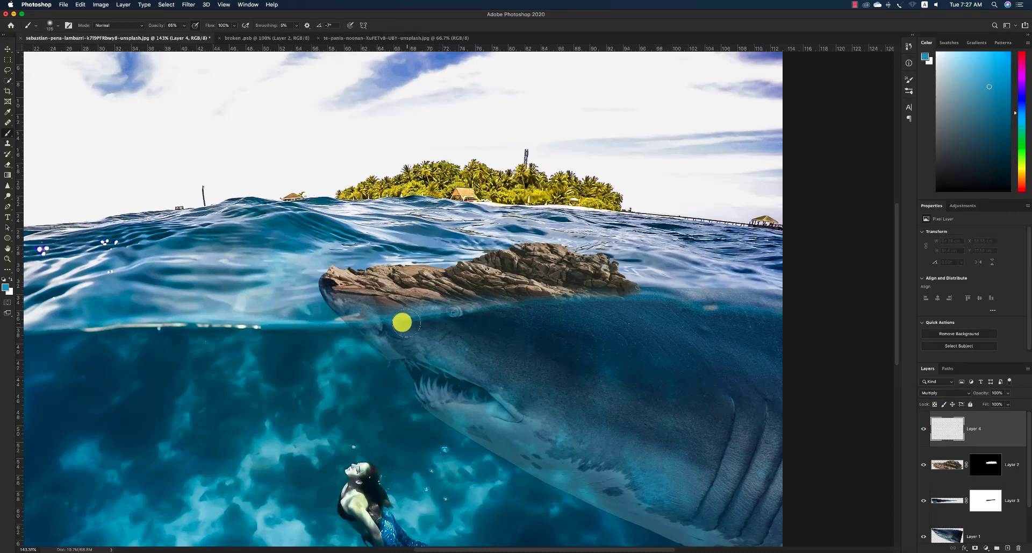
left_click(972, 467)
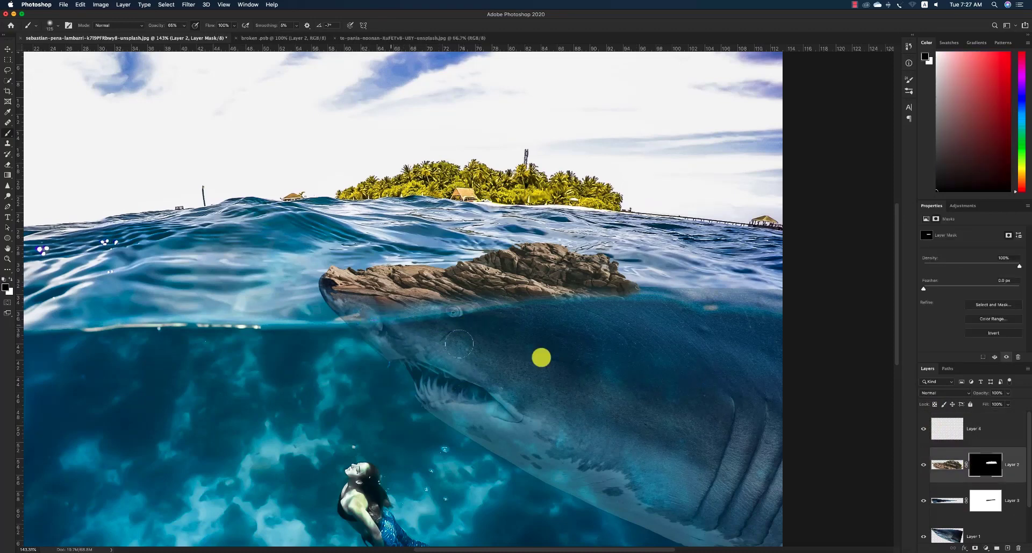
left_click(910, 430)
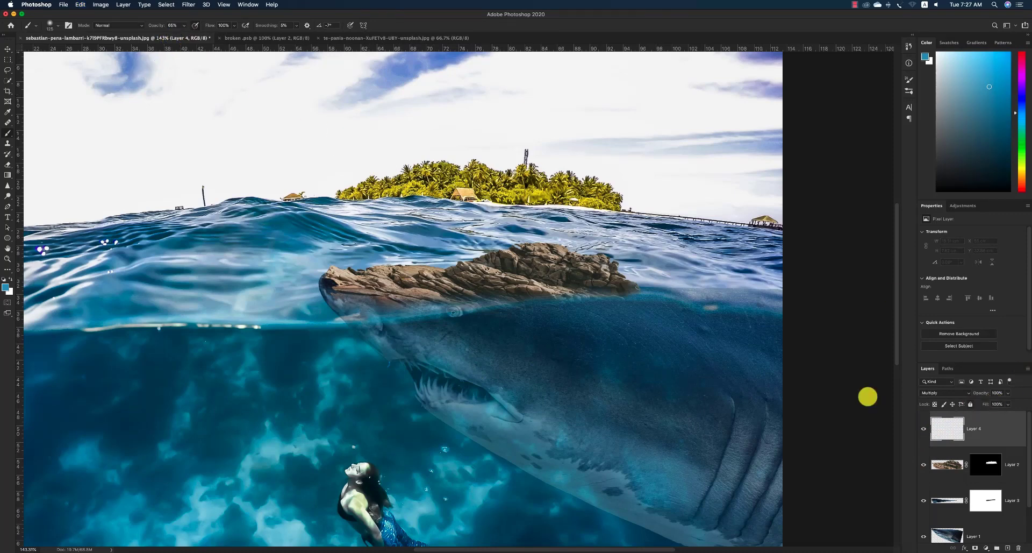
key("d")
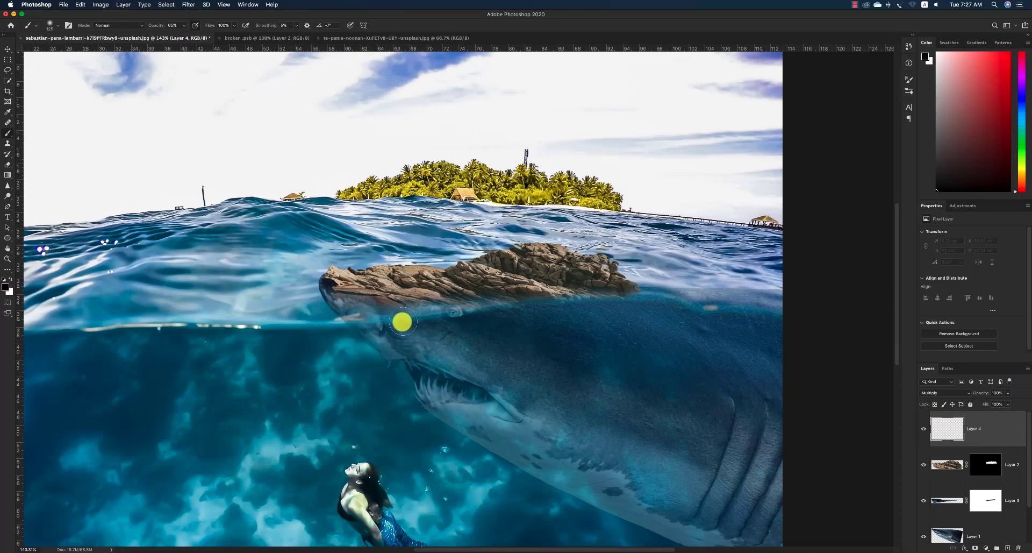
mouse_move(402, 321)
left_mouse_down()
mouse_move(347, 312)
mouse_move(624, 291)
mouse_move(657, 311)
left_mouse_up()
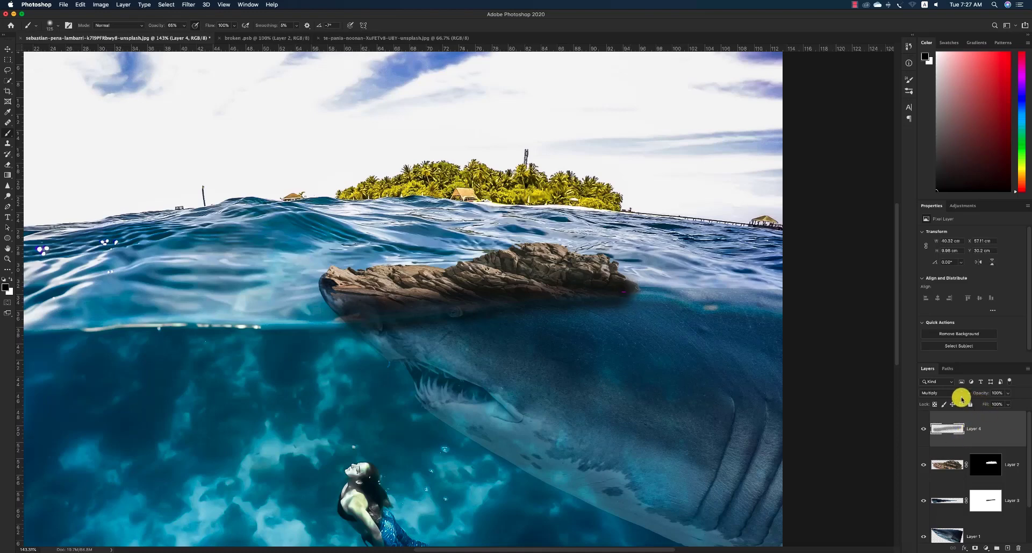
Set the shadow layer's opacity to 30%.
left_click(1009, 393)
left_click_drag(994, 402, 992, 403)
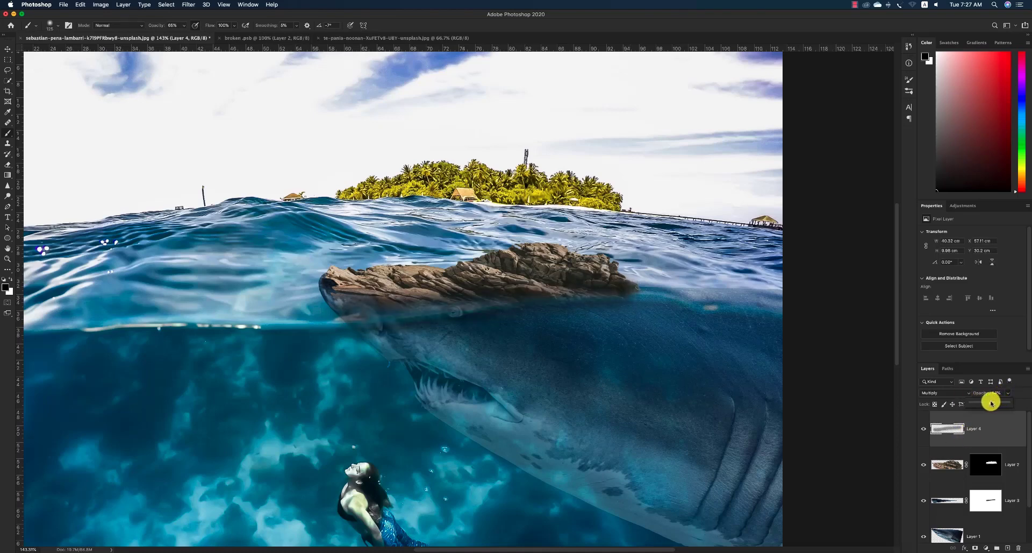
key("v")
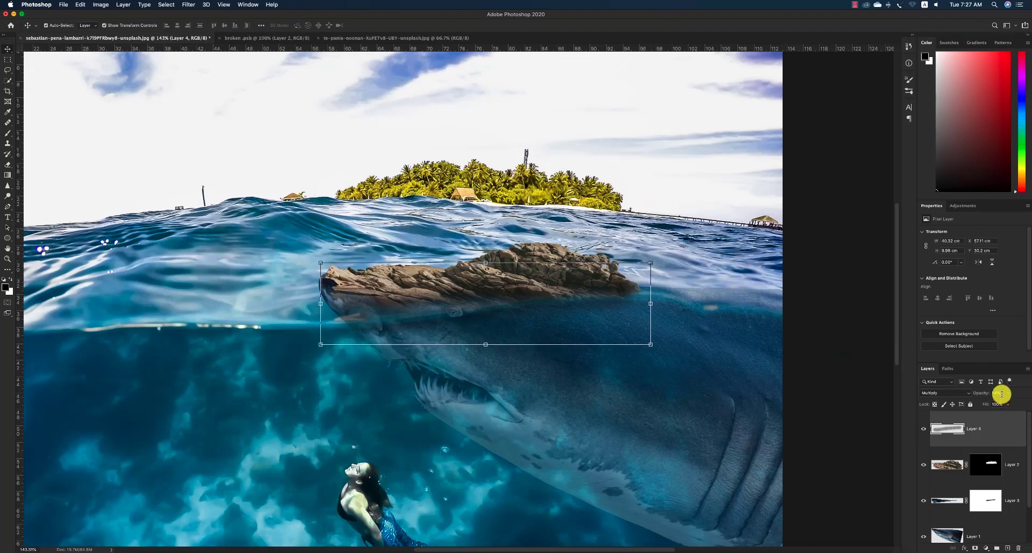
left_click_drag(1001, 394, 958, 394)
type("30")
left_click(375, 413)
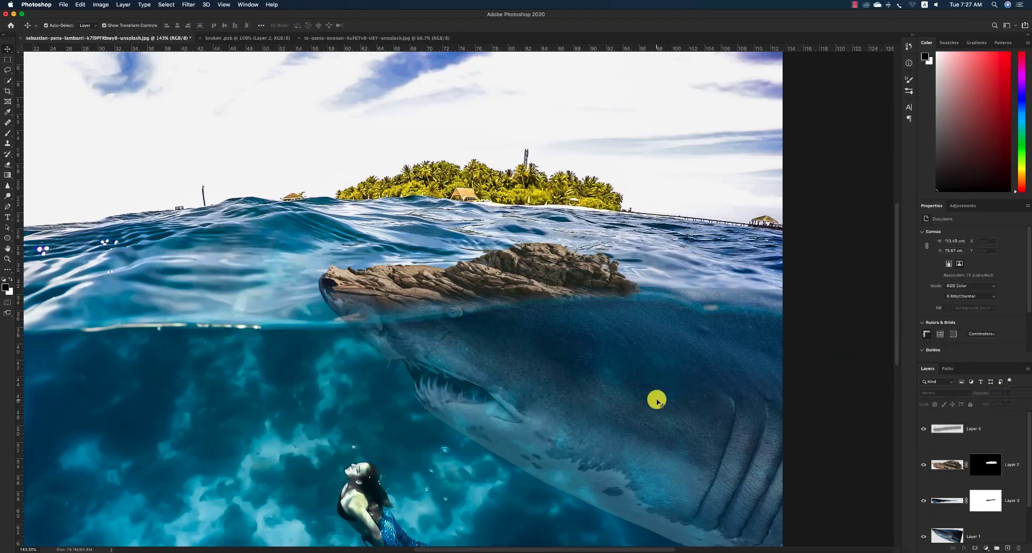
Add another new layer above the shadow layer and set its blend mode to Overlay.
left_click(988, 532)
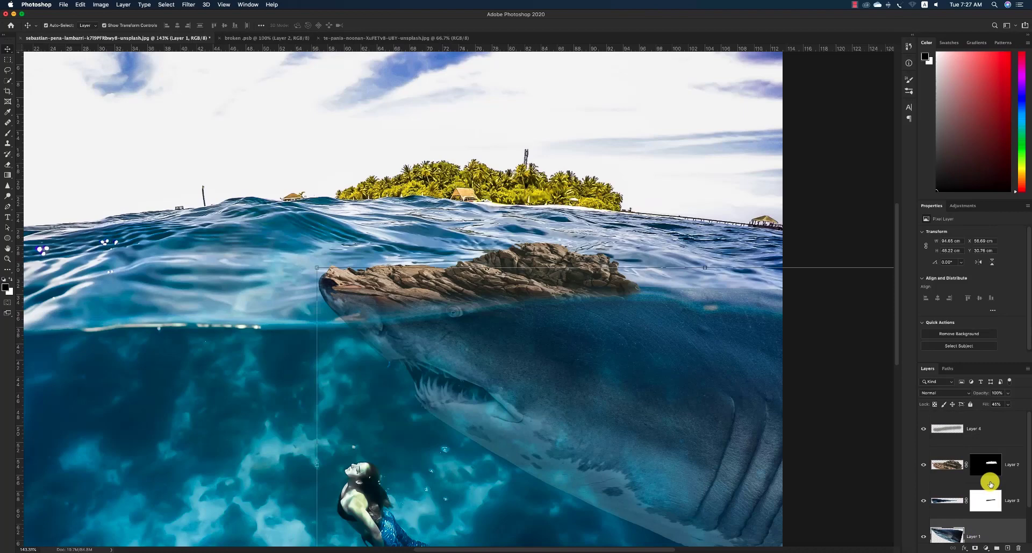
left_click(984, 427)
left_click(1007, 547)
left_click(932, 393)
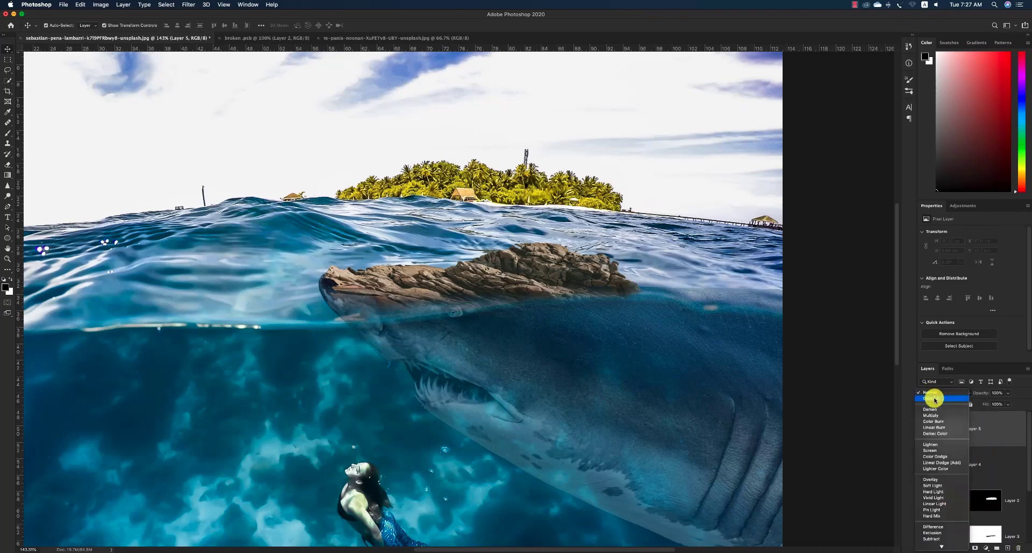
left_click(931, 477)
Paint soft white highlights over the shark's snout on the Overlay layer with the Brush tool.
key("b")
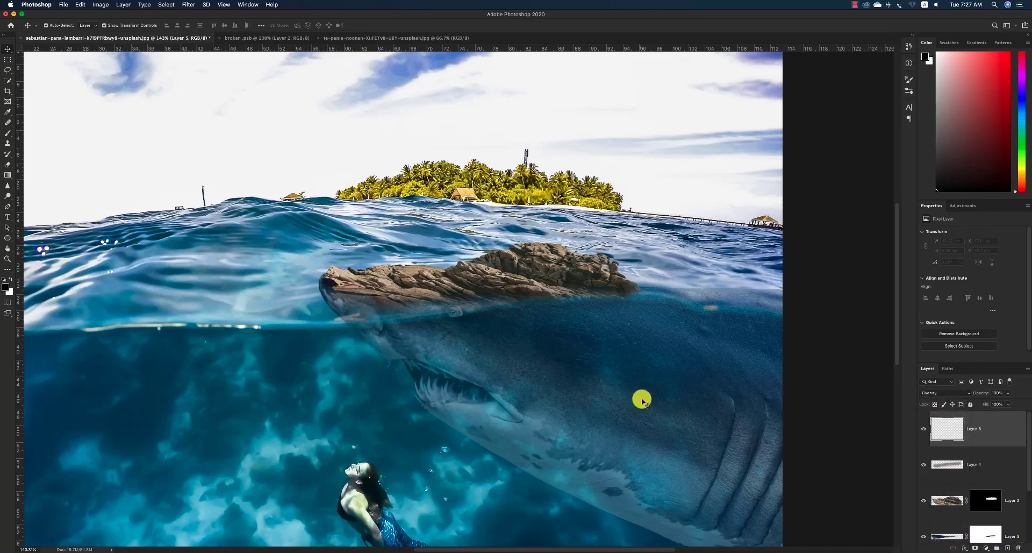
left_click(456, 315)
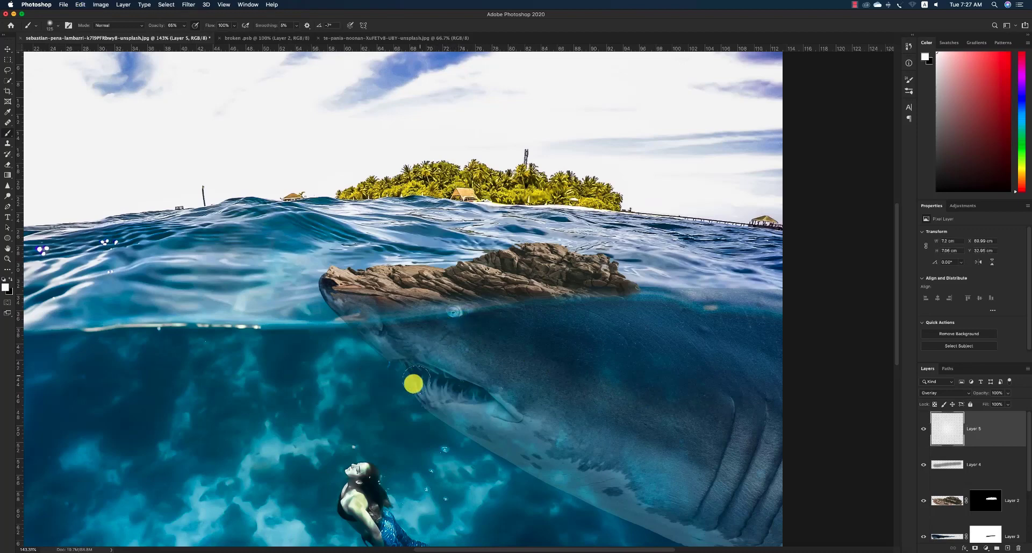
key("bracketright")
key("bracketright")
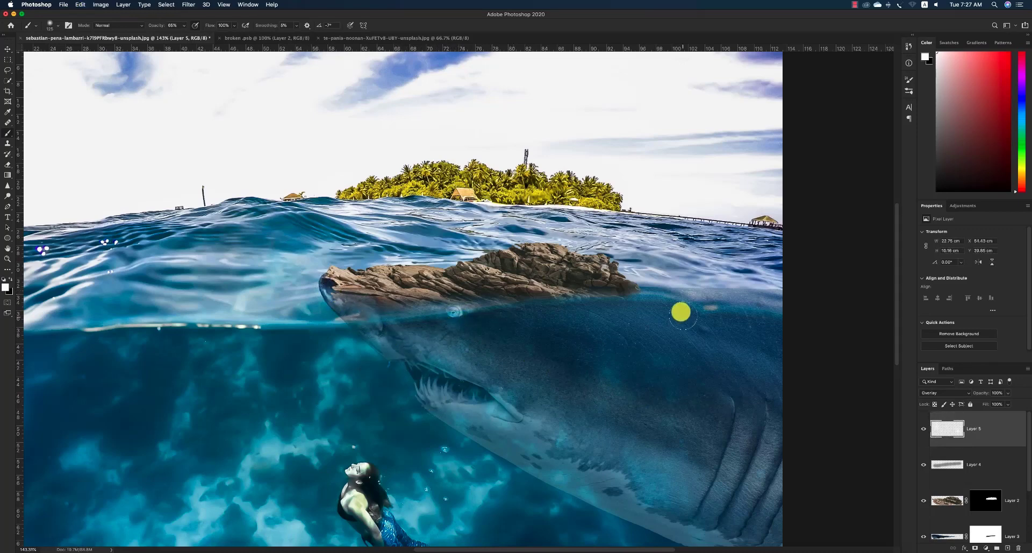
With the white brush at 23% opacity, paint highlights along the shark's back at the waterline and over its jaw and belly.
left_click_drag(642, 305, 796, 300)
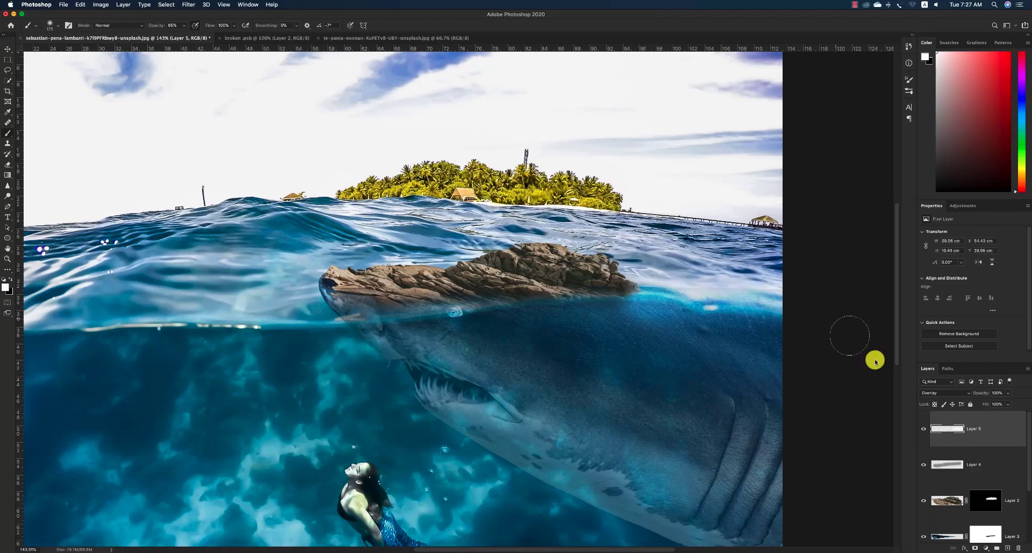
key("super+z")
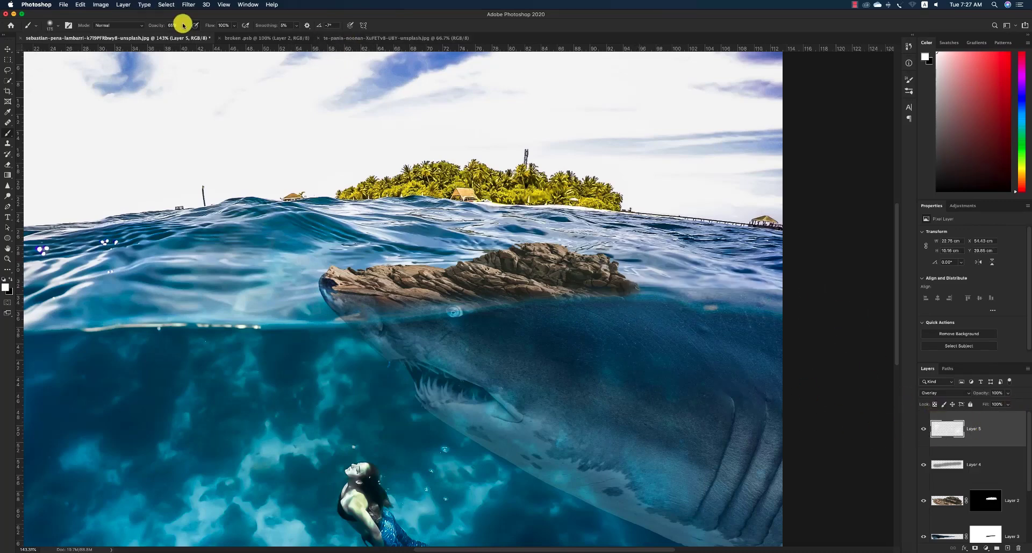
left_click_drag(183, 26, 166, 31)
left_click_drag(679, 288, 814, 297)
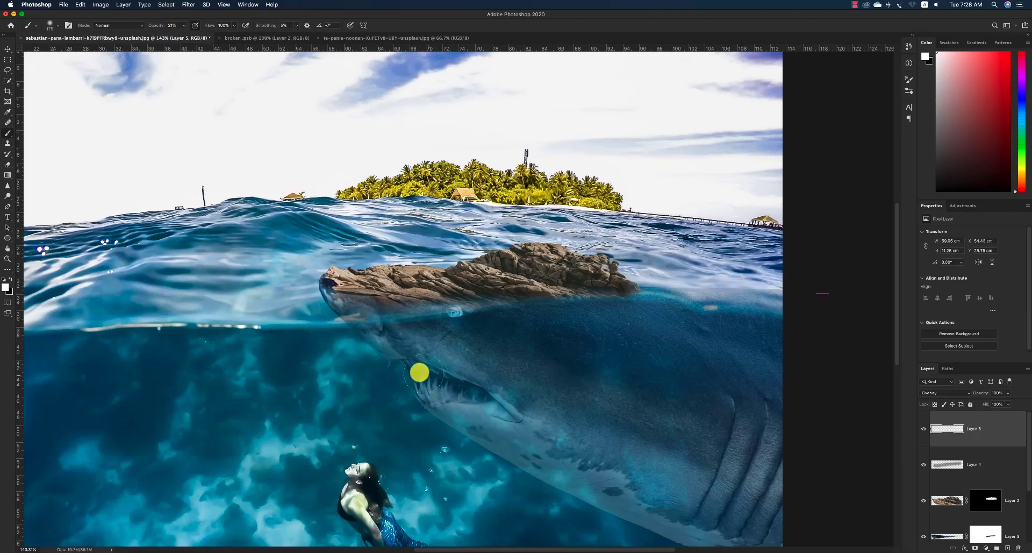
left_click_drag(501, 404, 519, 412)
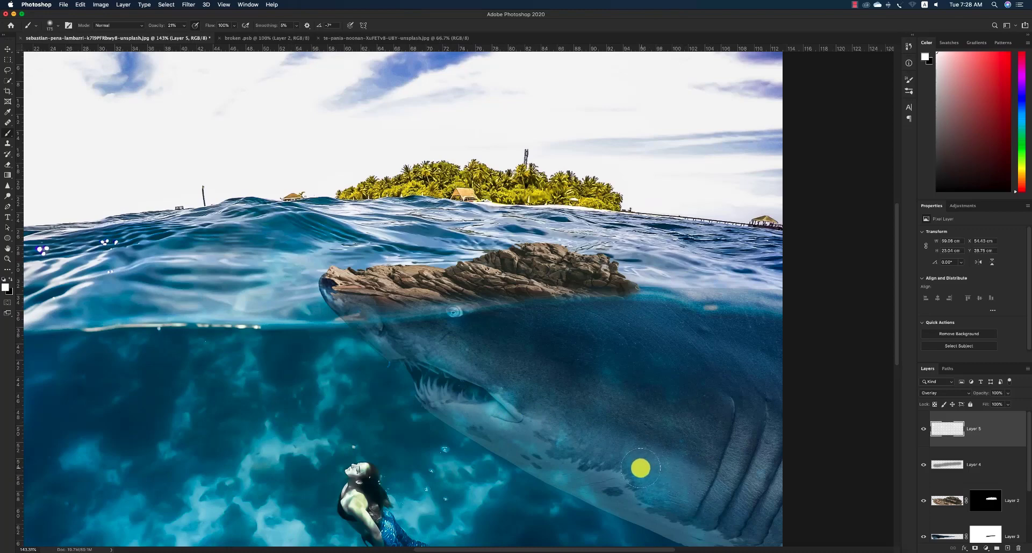
mouse_move(643, 474)
left_mouse_down()
mouse_move(662, 491)
mouse_move(599, 480)
left_mouse_up()
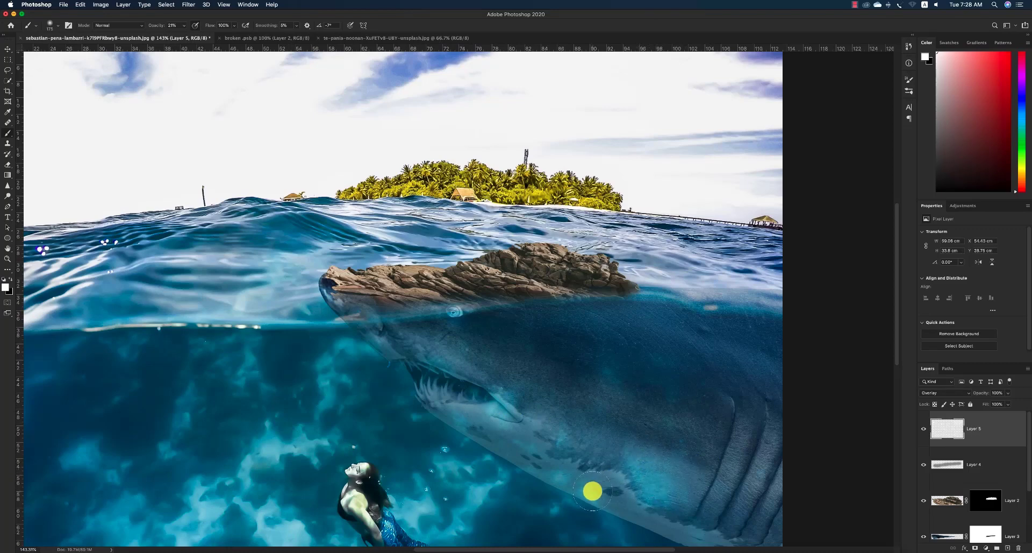
Paint thin white highlights along the shark's gill slits with a small brush at 43% opacity.
scroll(726, 491, "down", 3)
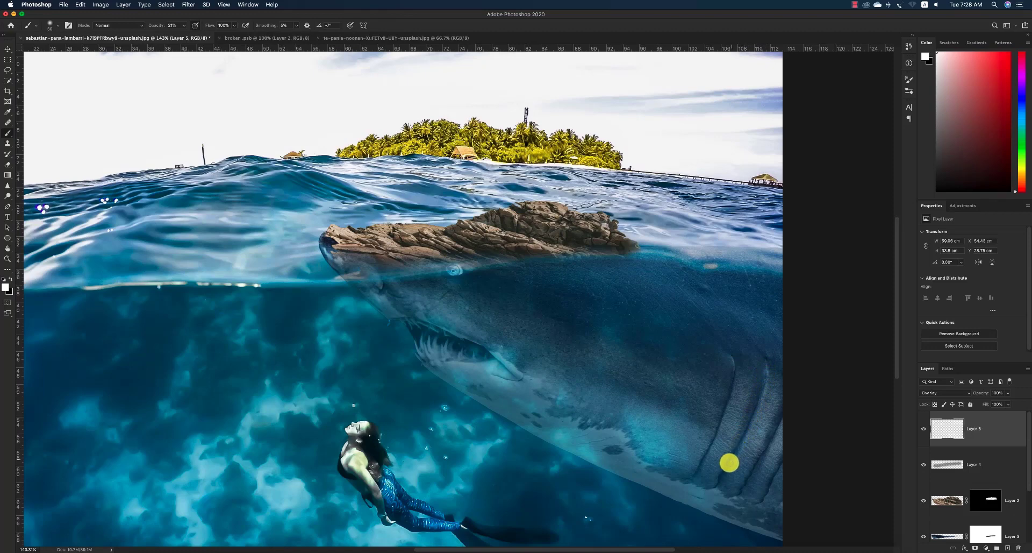
left_click_drag(767, 373, 742, 436)
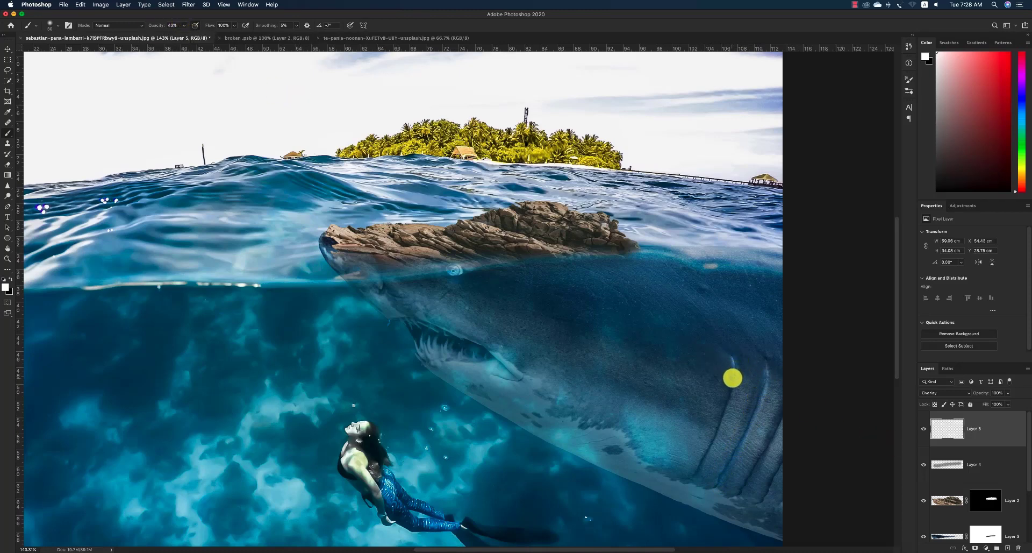
scroll(732, 377, "left", 2)
scroll(757, 377, "right", 1)
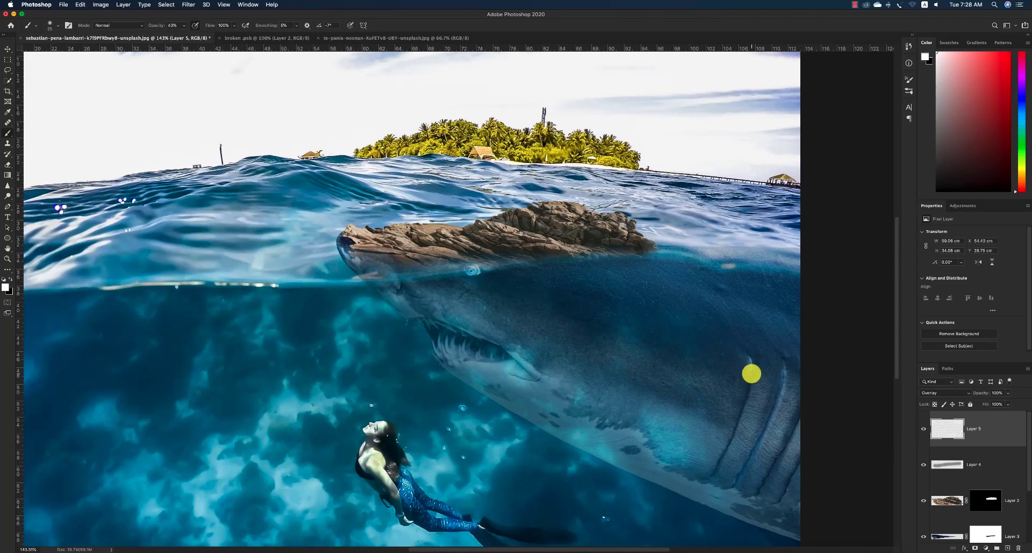
left_click_drag(740, 414, 716, 477)
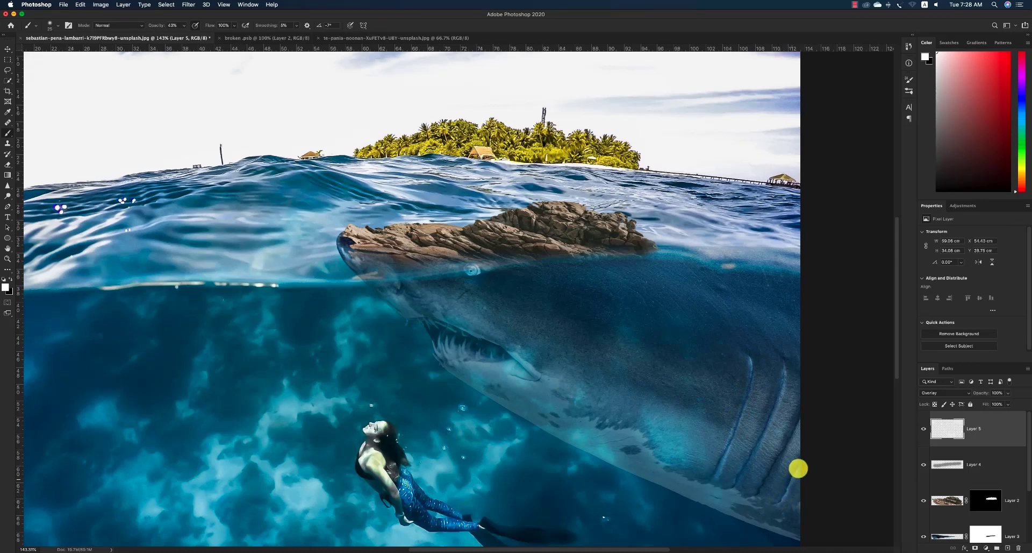
left_click_drag(798, 469, 763, 491)
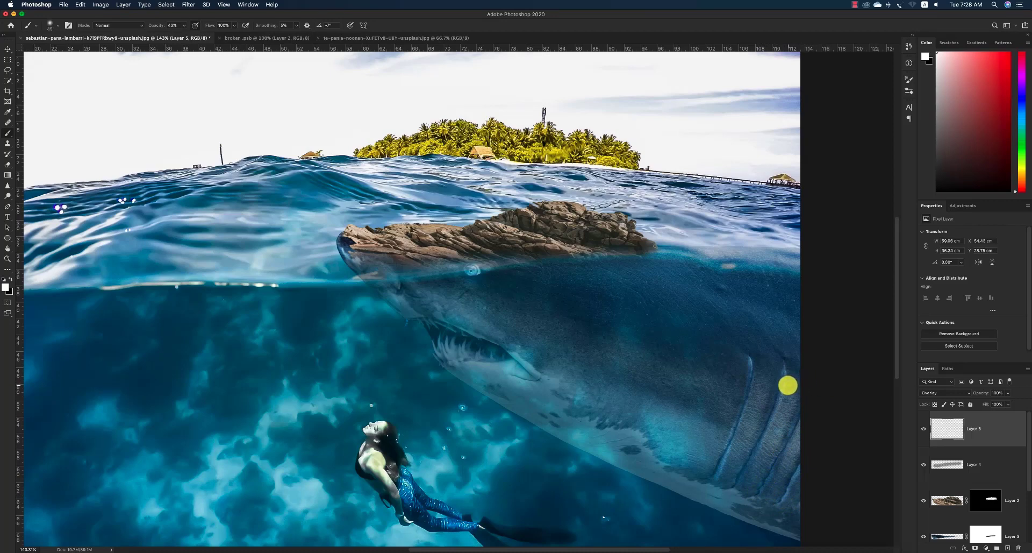
Enlarge the brush considerably and paint broad soft highlights over the gills and lower body, undoing the excess stroke.
key("bracketright")
key("bracketright")
key("bracketright")
key("bracketright")
key("bracketright")
key("bracketright")
key("bracketright")
key("bracketright")
key("bracketright")
key("bracketright")
key("bracketright")
key("bracketright")
key("bracketright")
key("bracketright")
left_click(771, 393)
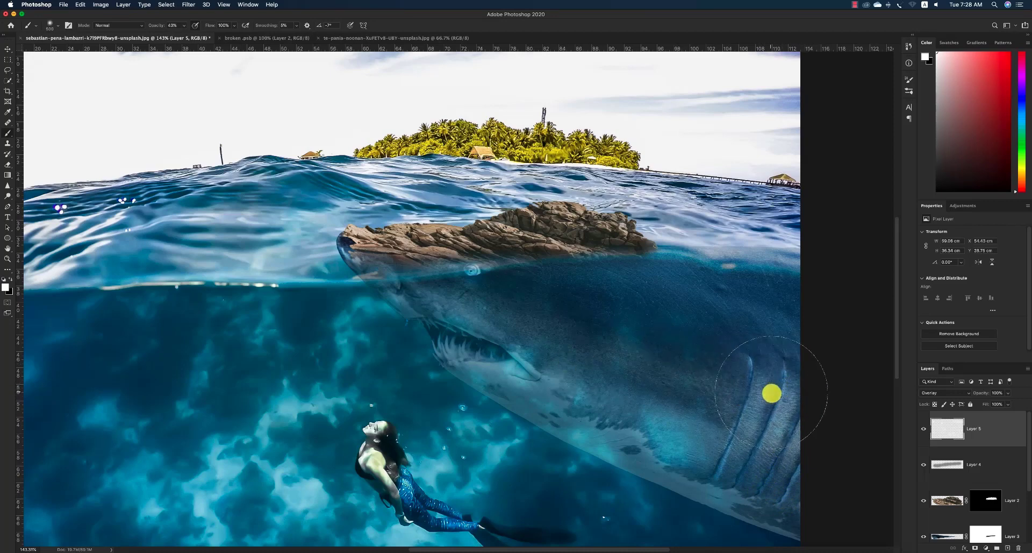
left_click_drag(772, 393, 799, 502)
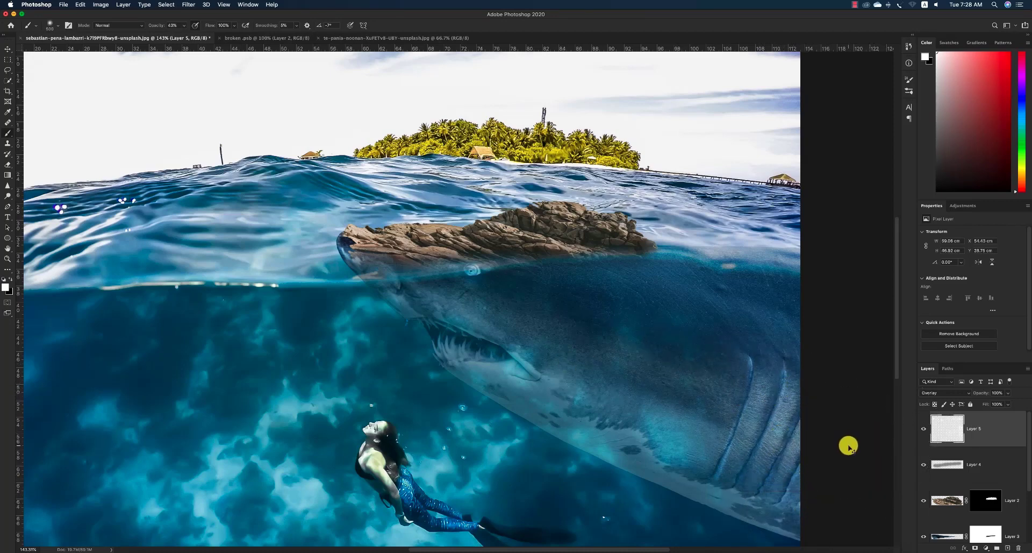
key("ctrl+z")
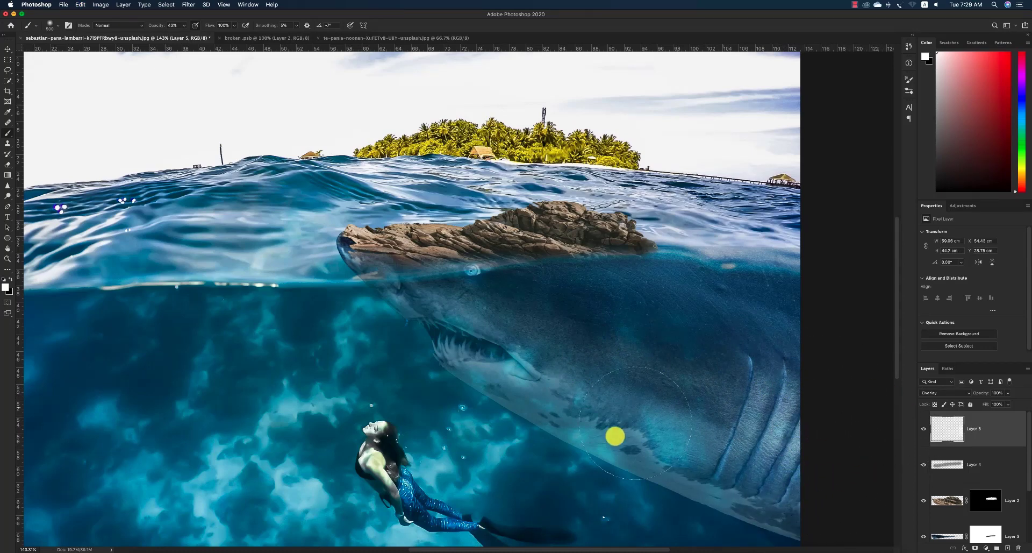
Sample the light blue from the shark's eye and paint it over the teeth and mouth interior with a much smaller brush.
key("z")
left_click_drag(472, 362, 491, 366)
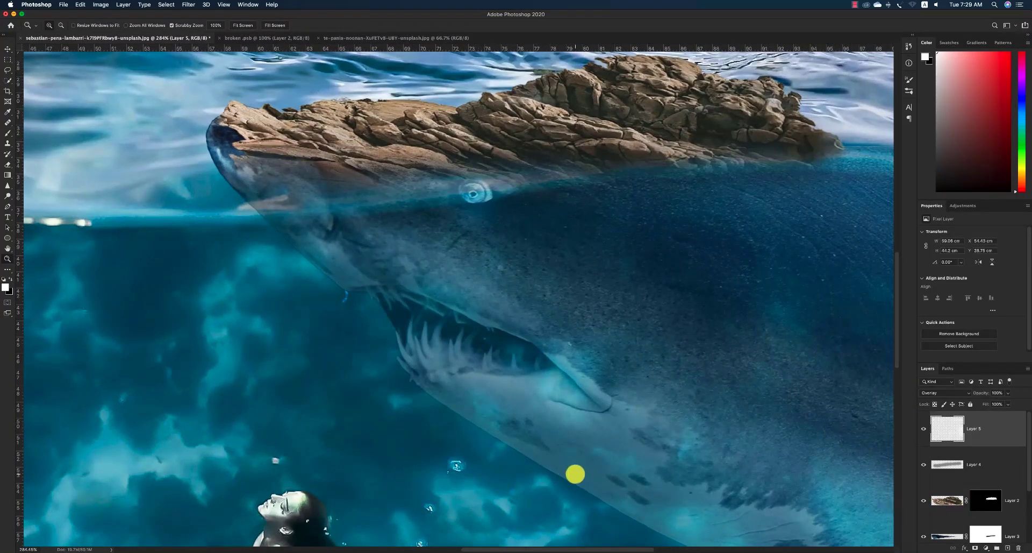
key("b")
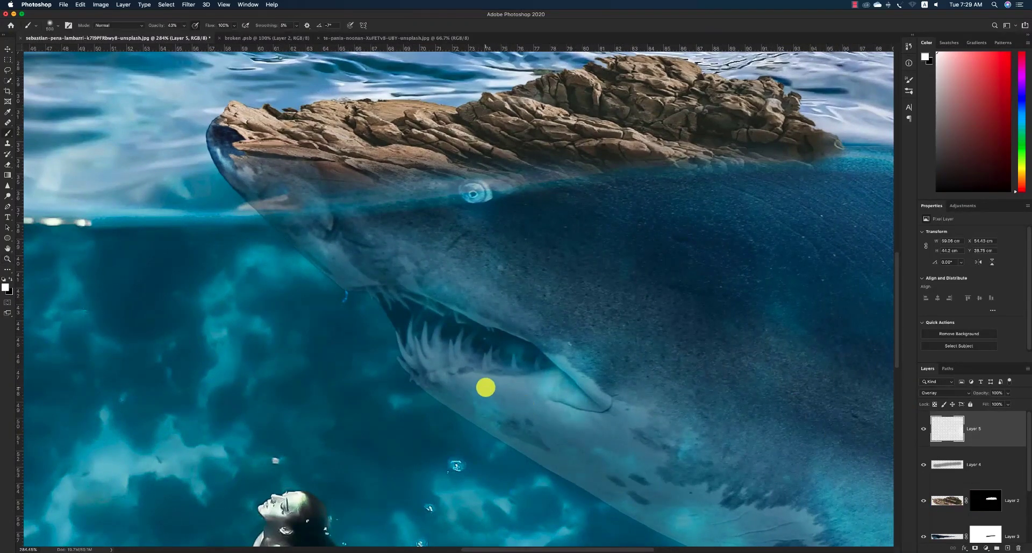
key("bracketleft")
key("bracketleft")
key("bracketleft")
key("bracketleft")
key("bracketleft")
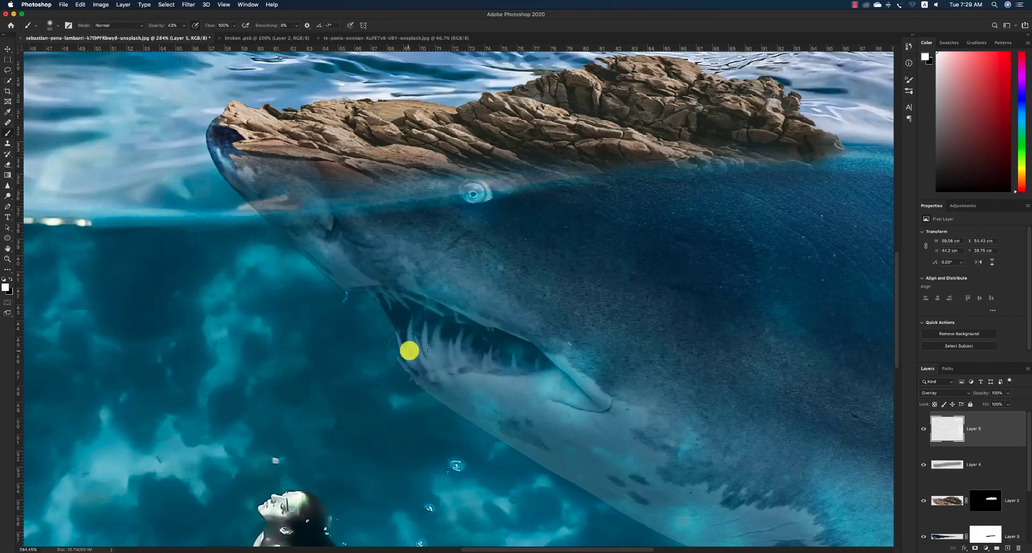
scroll(409, 351, "right", 1)
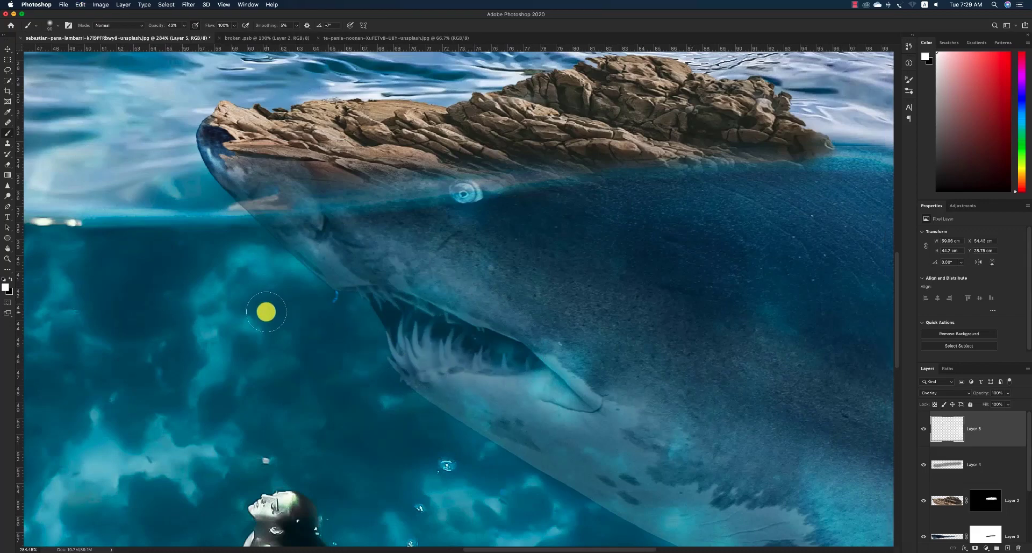
key("i")
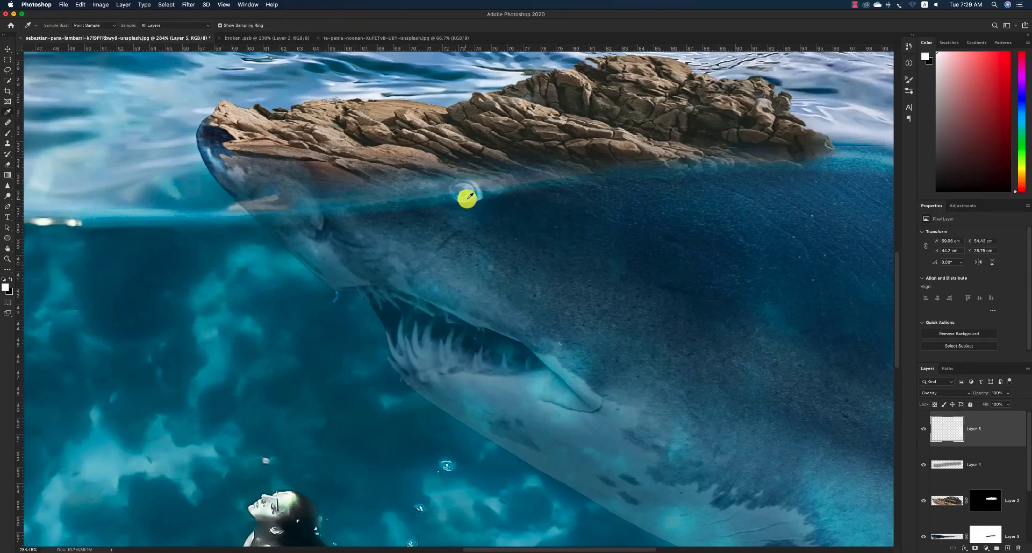
left_click(465, 194)
key("b")
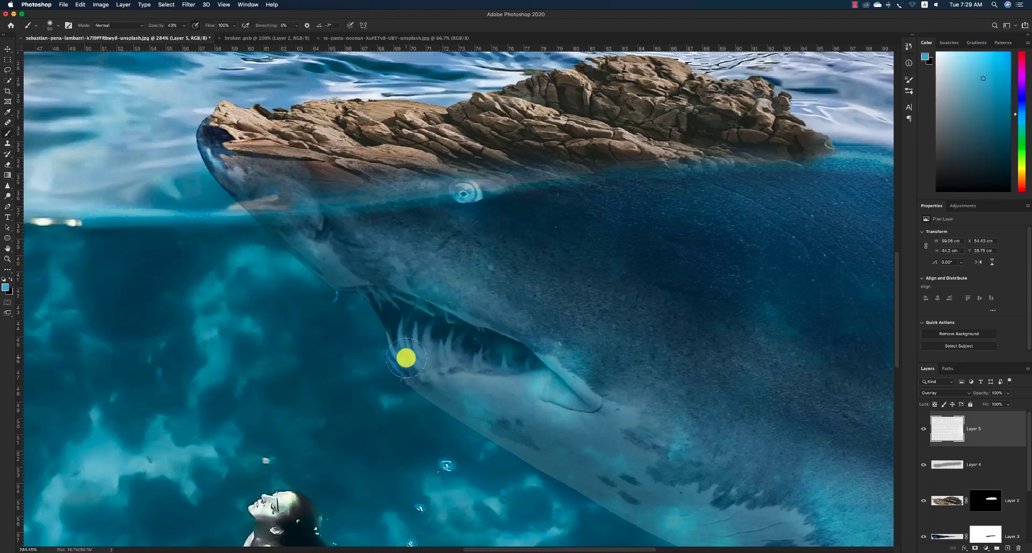
key("super+z")
mouse_move(417, 354)
left_mouse_down()
mouse_move(511, 353)
mouse_move(437, 330)
left_mouse_up()
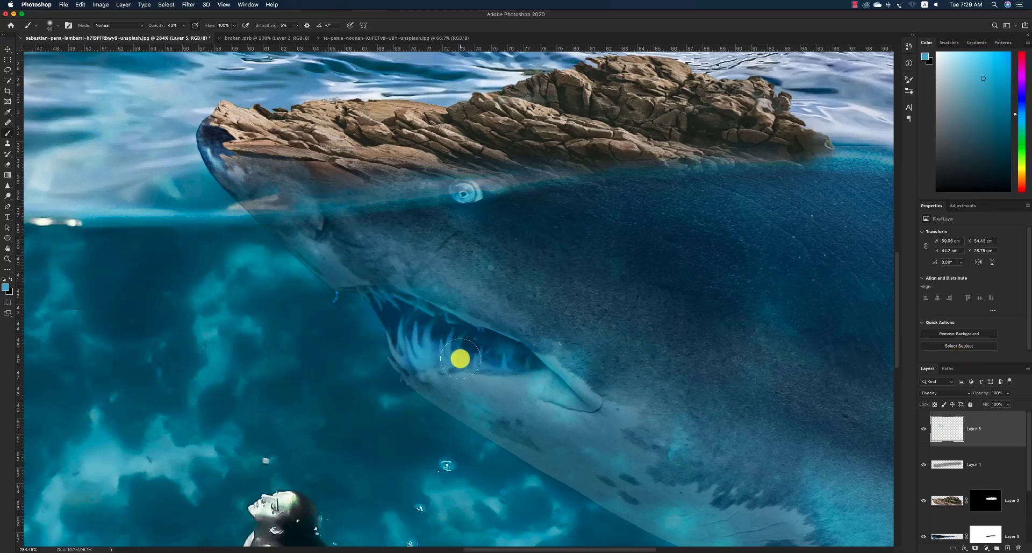
Enlarge the brush considerably and paint the sampled blue in broad soft strokes over the underwater area around the diver.
key("alt+space")
left_click(479, 346, "alt")
left_click(479, 346, "alt")
left_click(479, 346, "alt")
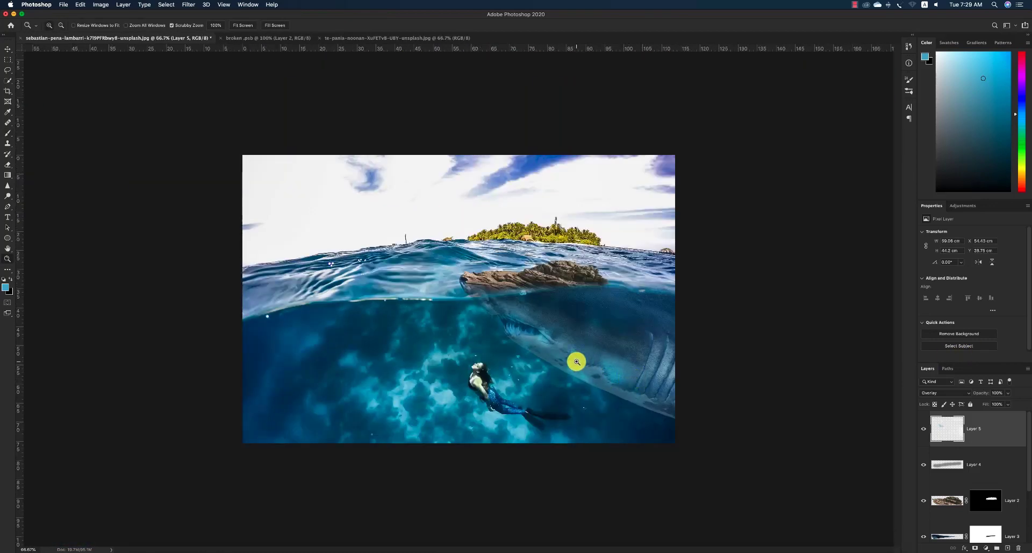
left_click_drag(575, 361, 595, 373)
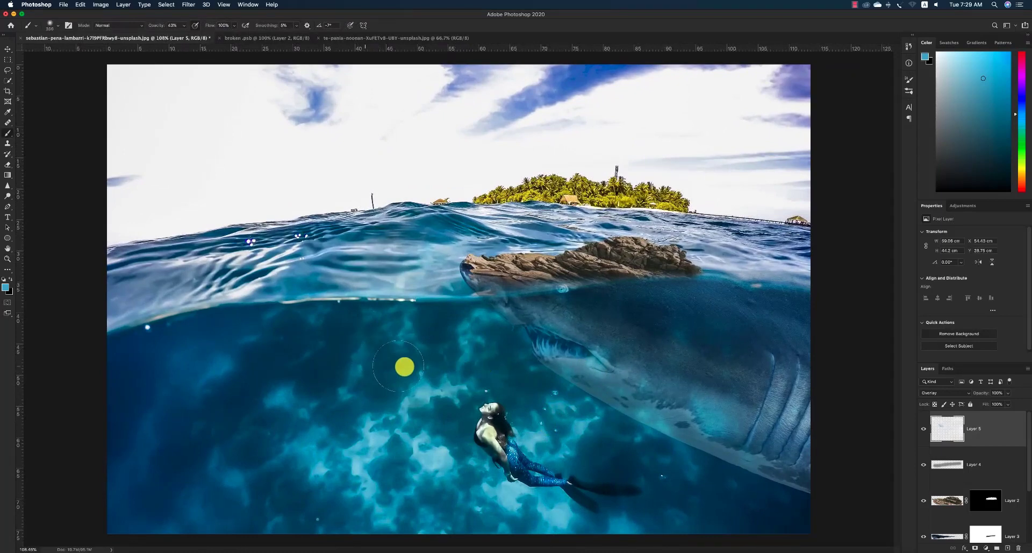
key("bracketright")
key("bracketright")
key("bracketright")
key("bracketright")
key("bracketright")
key("bracketright")
key("bracketright")
key("bracketright")
key("bracketright")
key("bracketright")
left_click(203, 366)
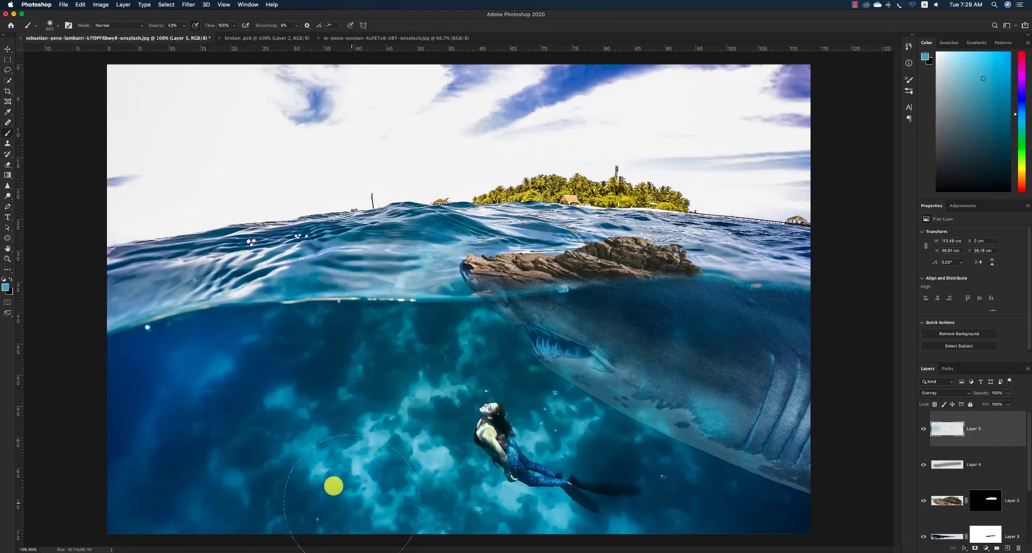
left_click(366, 384)
left_click(637, 445)
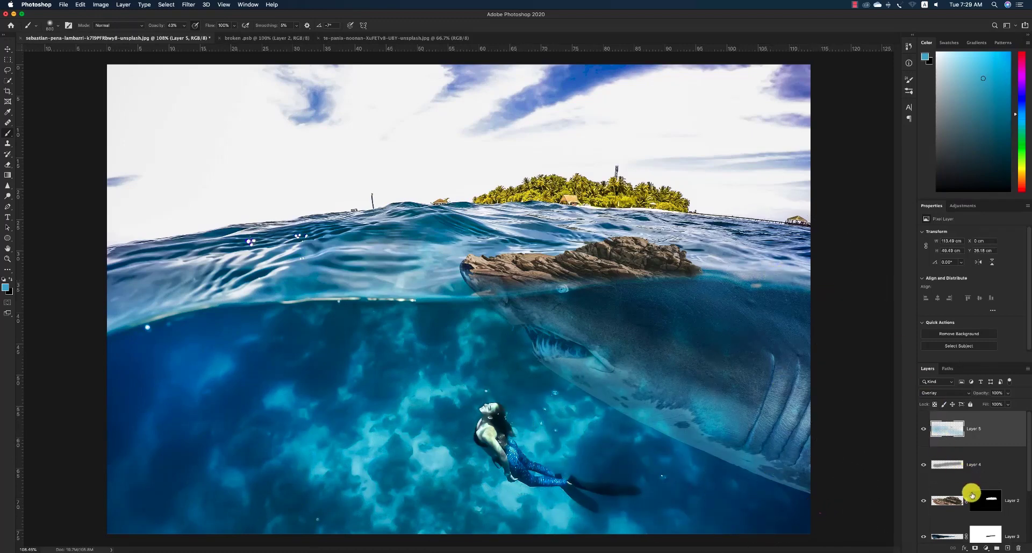
Add a layer mask to Layer 1 and, with a smaller black brush, soften the shark's top edge at the waterline behind the rocks.
scroll(976, 497, "down", 3)
left_click(990, 500)
left_click(975, 547)
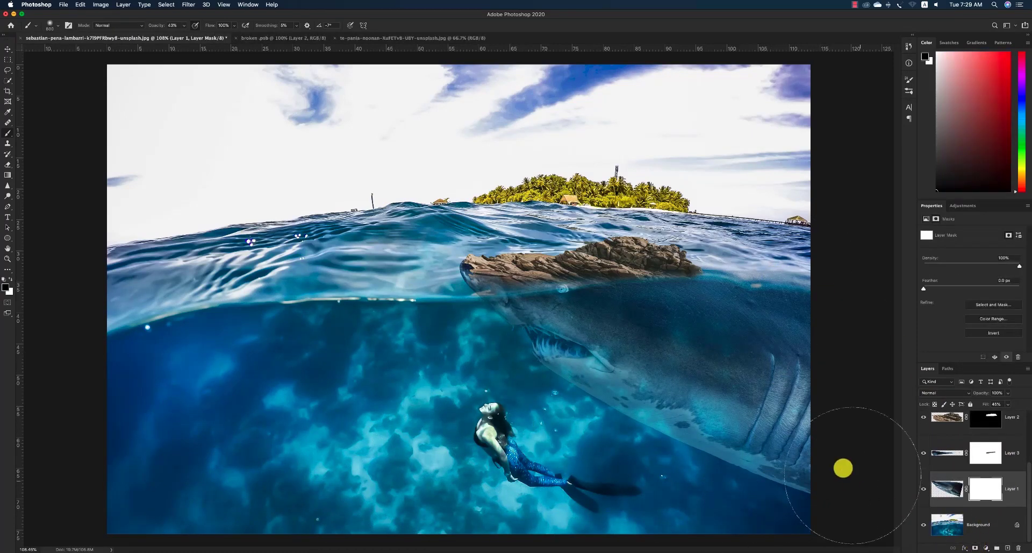
key("bracketleft")
key("bracketleft")
key("bracketleft")
key("bracketleft")
key("bracketleft")
key("bracketleft")
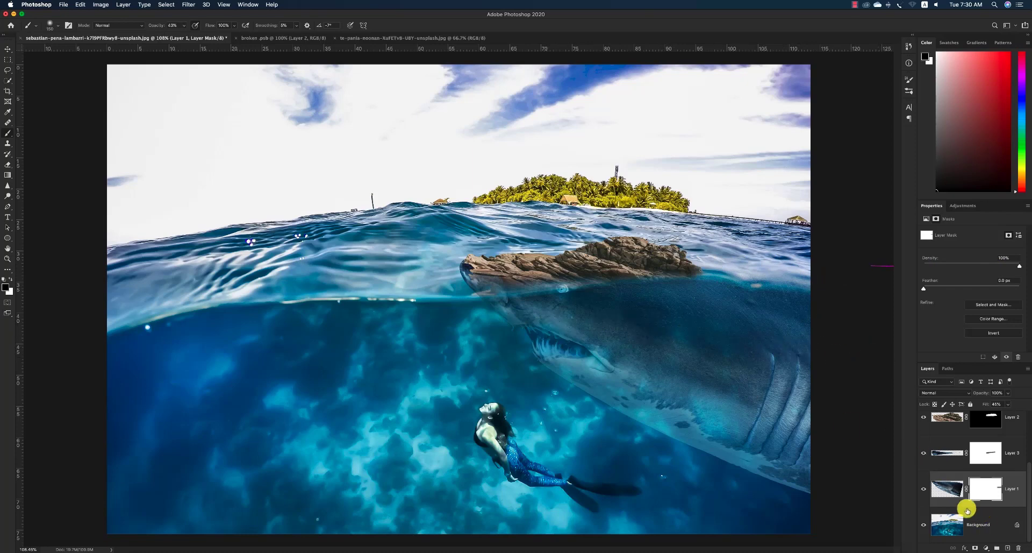
Select the area outside the shark from Layer 1's outline, feather the selection, repeat the feathering, and deselect.
left_click(948, 489, "super")
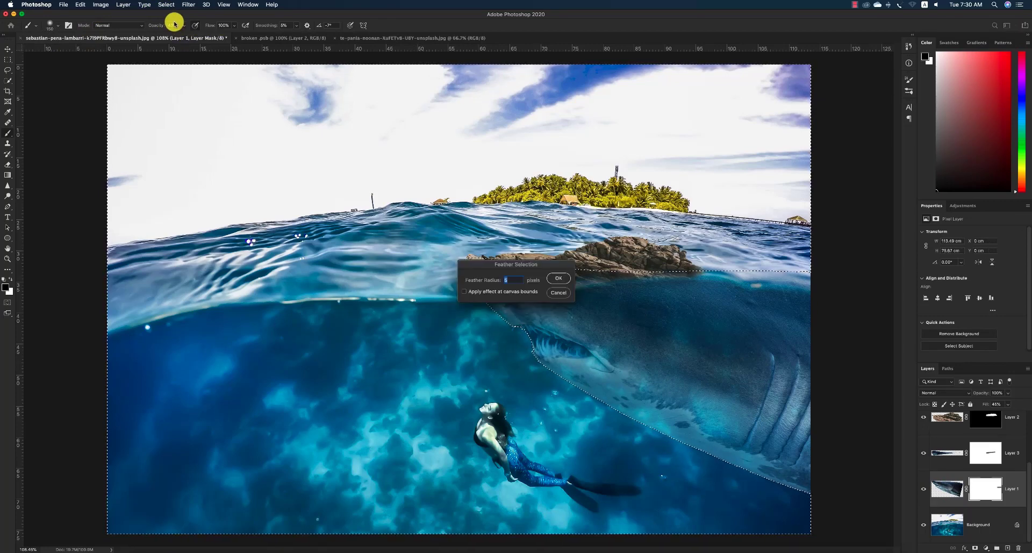
key("Return")
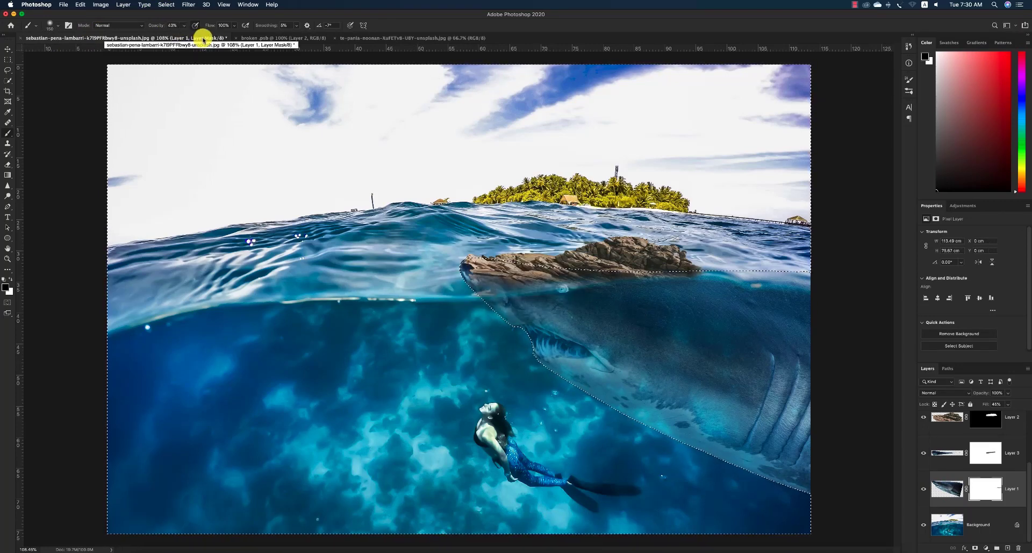
key("super+d")
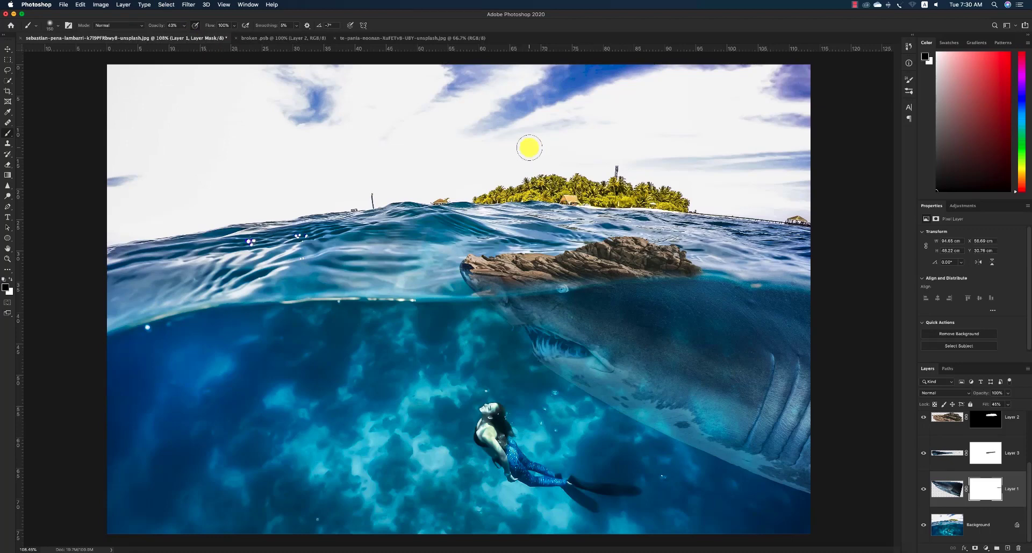
key("super+z")
key("shift+F6")
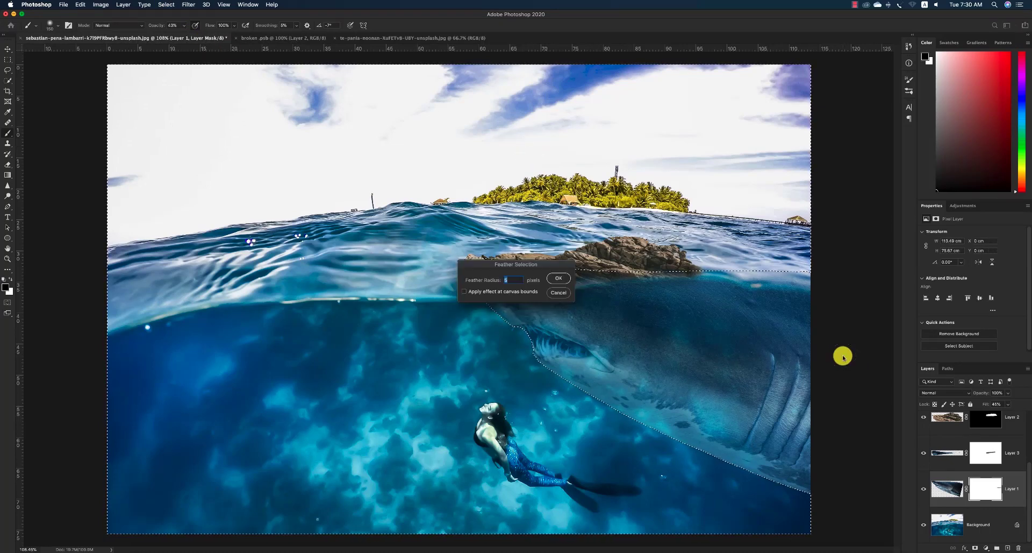
key("Return")
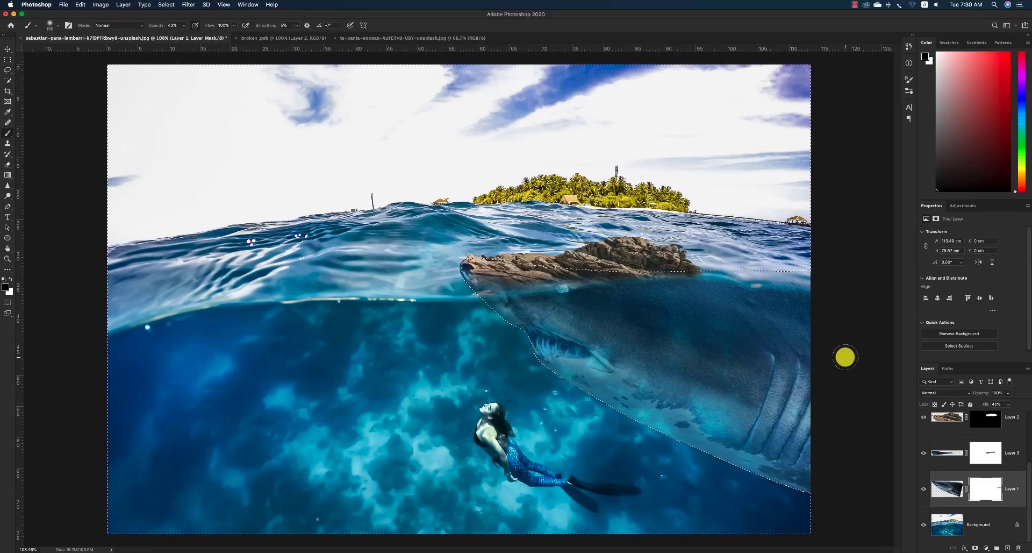
key("super+d")
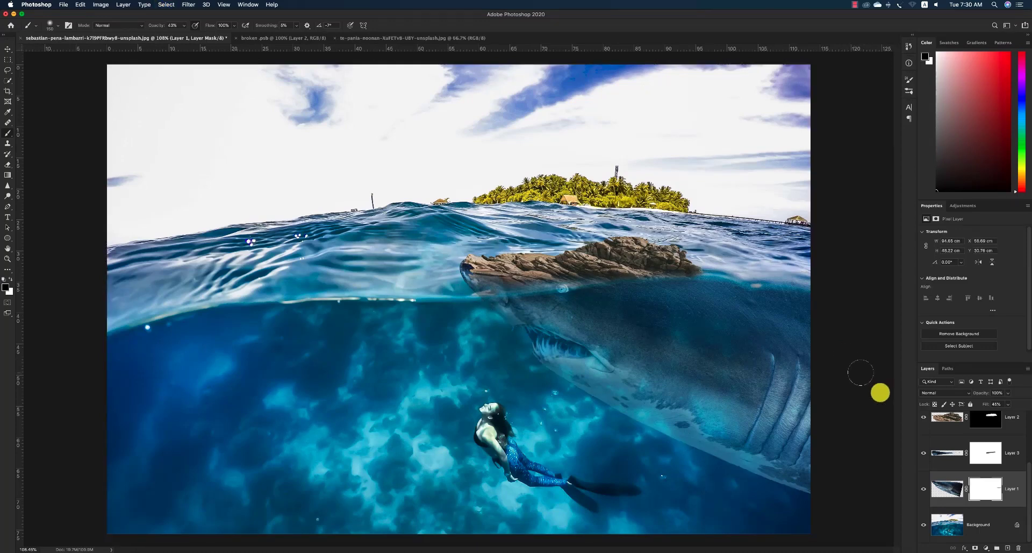
On Layer 1's mask, paint black along the shark's belly, jaw and snout at low and then higher brush opacity to fade the edge.
left_click(985, 492)
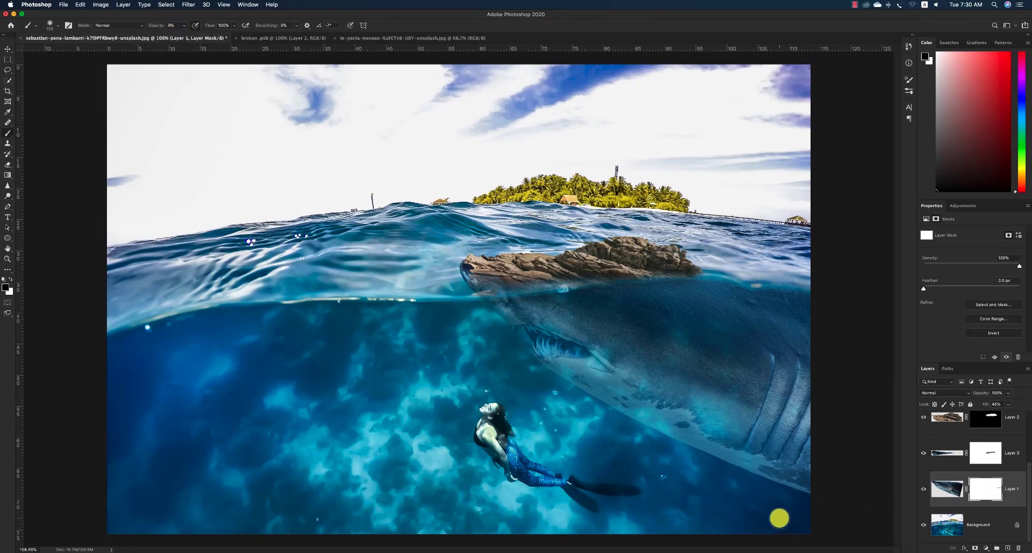
key("bracketright")
key("bracketright")
key("bracketright")
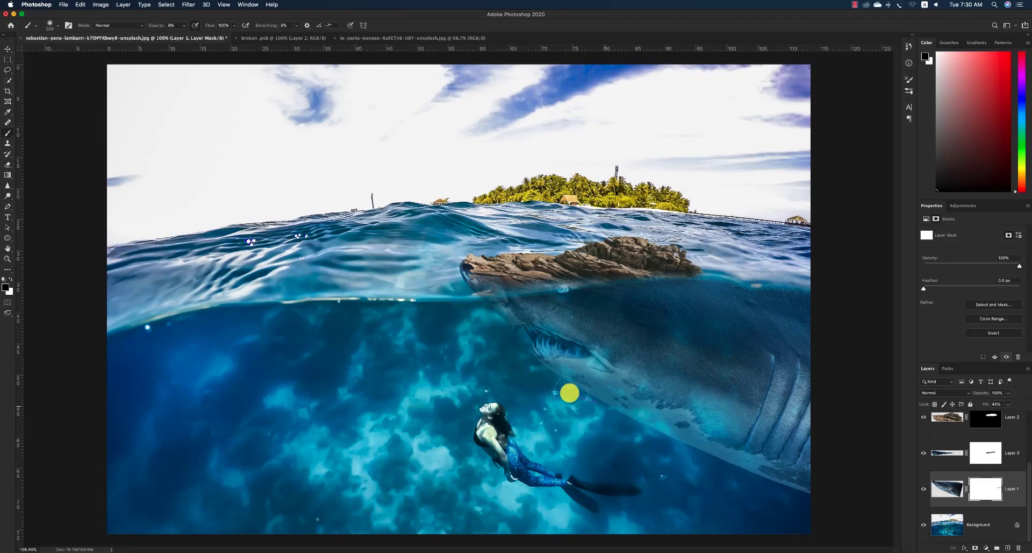
mouse_move(507, 349)
left_mouse_down()
mouse_move(636, 358)
mouse_move(564, 310)
mouse_move(812, 311)
mouse_move(742, 295)
mouse_move(846, 301)
left_mouse_up()
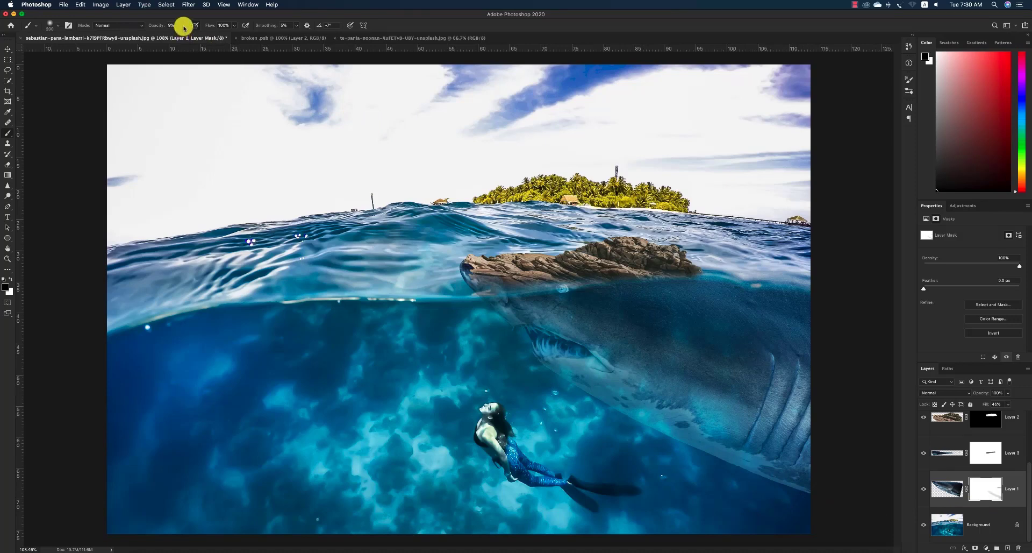
left_click_drag(194, 37, 196, 36)
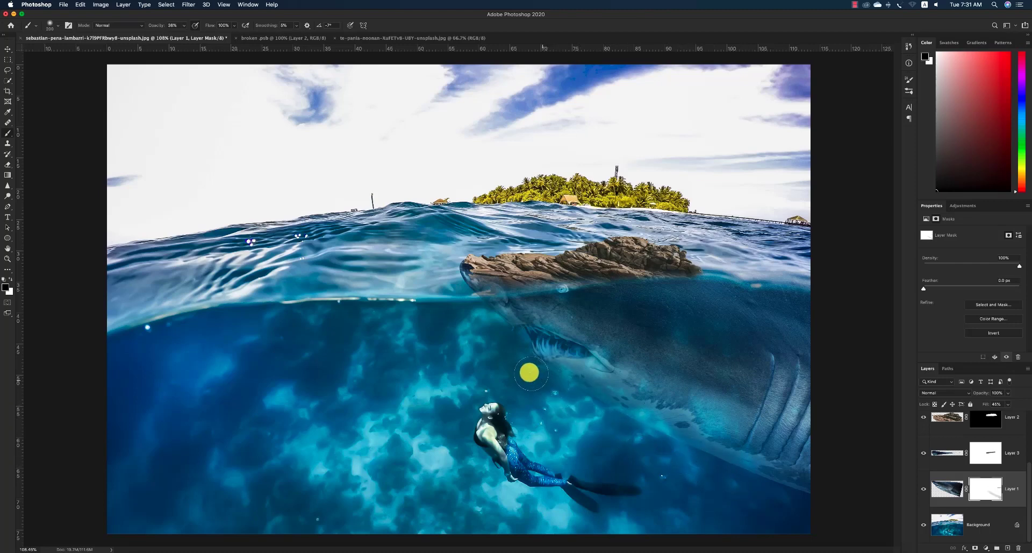
left_click_drag(524, 368, 484, 323)
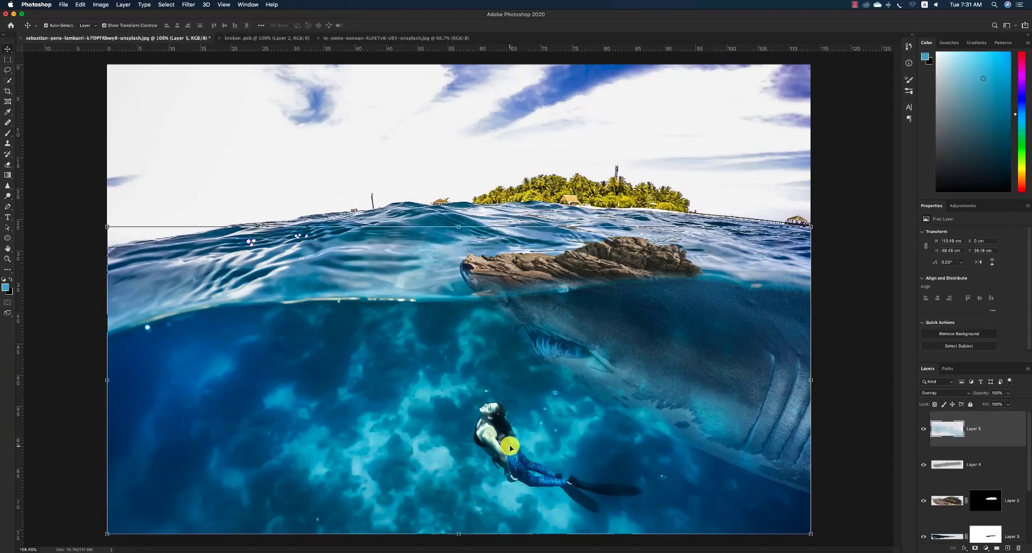
Select the shark's layer, Layer 1, and open it in the Liquify filter.
left_click(620, 365)
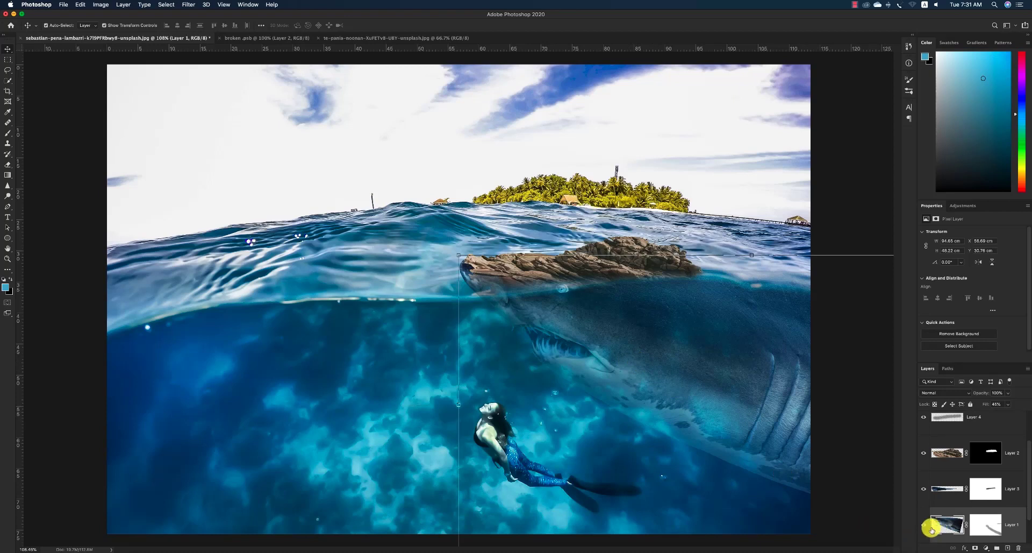
left_click(188, 6)
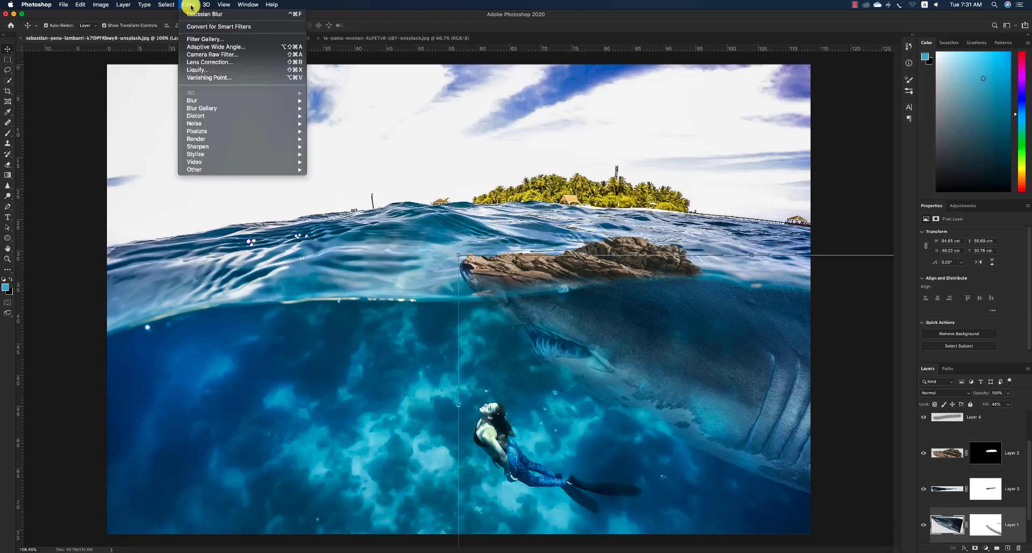
left_click(203, 68)
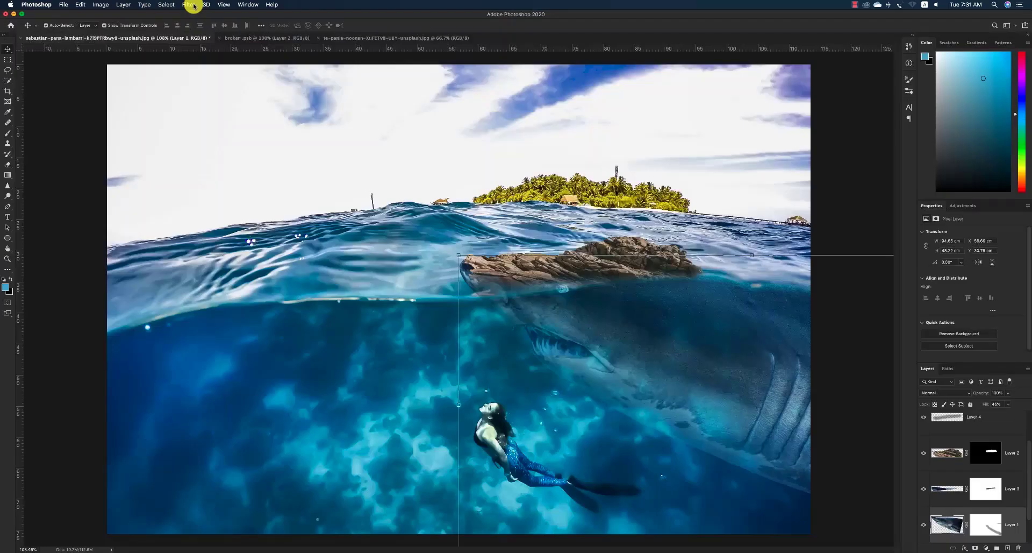
left_click(198, 6)
left_click(204, 69)
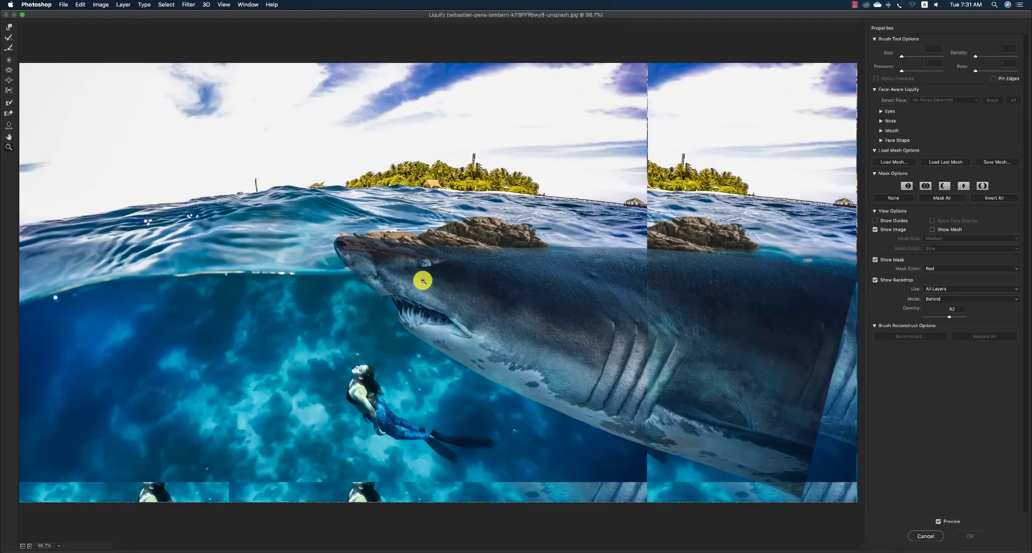
left_click_drag(432, 266, 461, 290)
key("s")
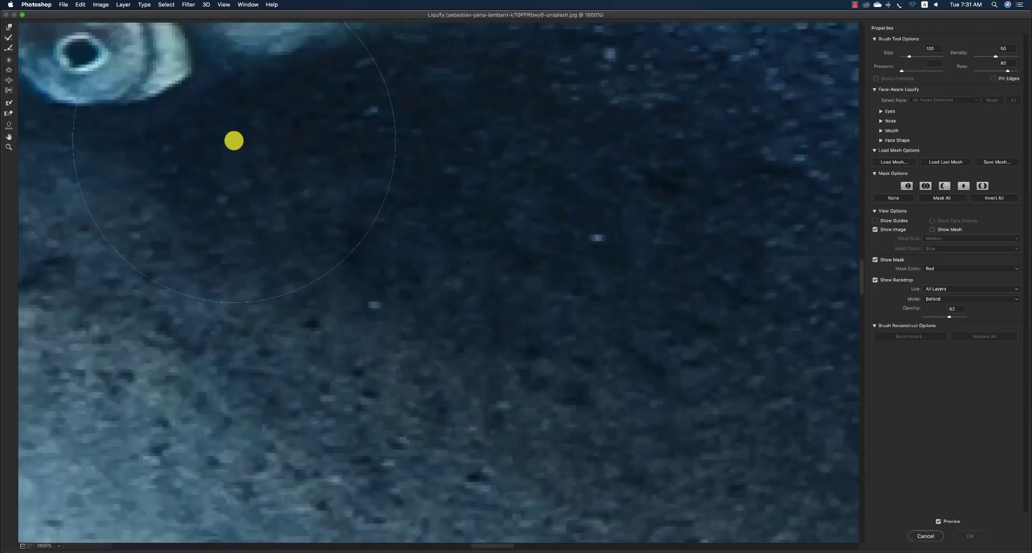
left_click(236, 143)
key("super+z")
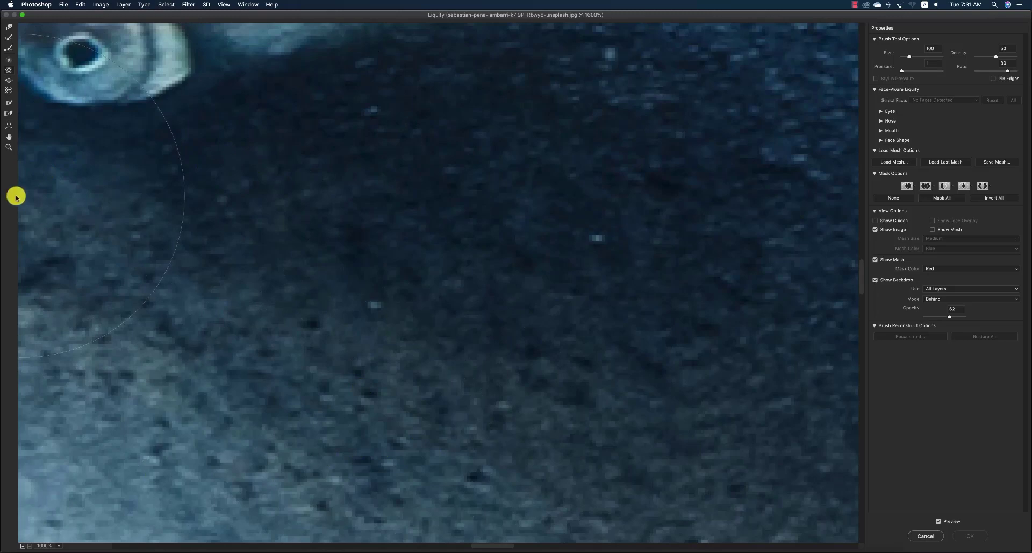
Examine the shark's eye, jaw and body in the Liquify filter and apply the filter to its layer.
left_click(8, 137)
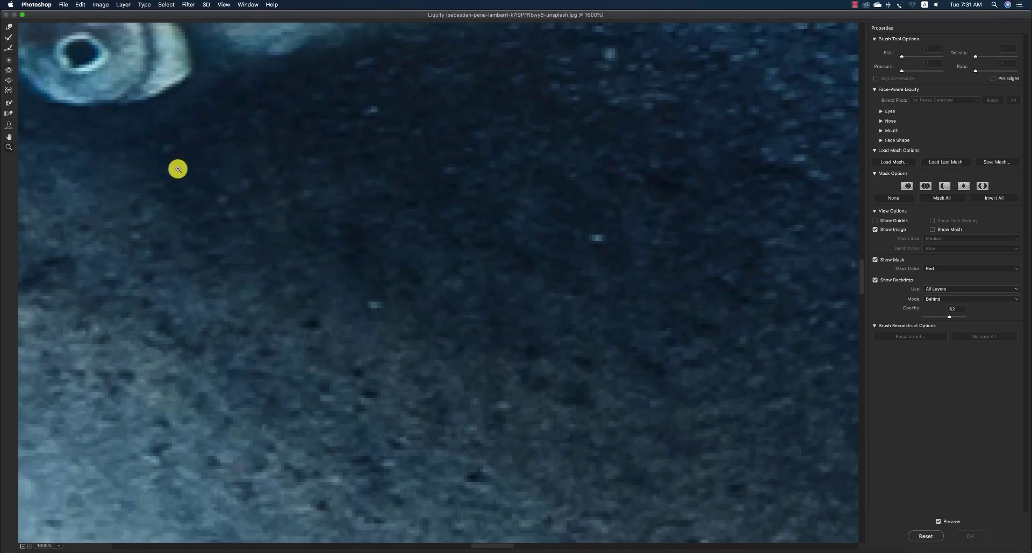
left_click(178, 168, "alt")
left_click(386, 192, "alt")
left_click(402, 208, "alt")
left_click(411, 215, "alt")
left_click(418, 220, "alt")
left_click(422, 222, "alt")
left_click(422, 223, "alt")
left_click(423, 223, "alt")
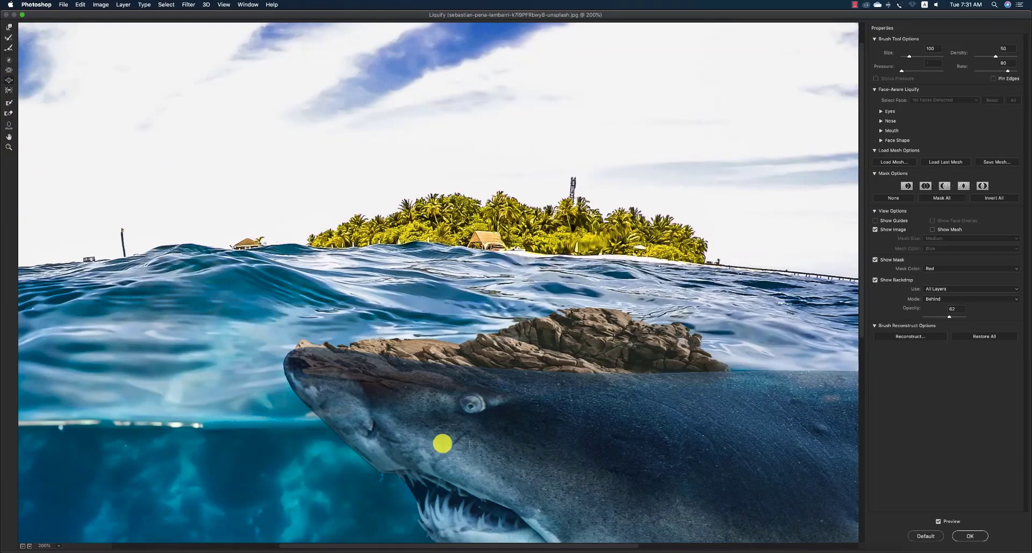
scroll(431, 439, "down", 5)
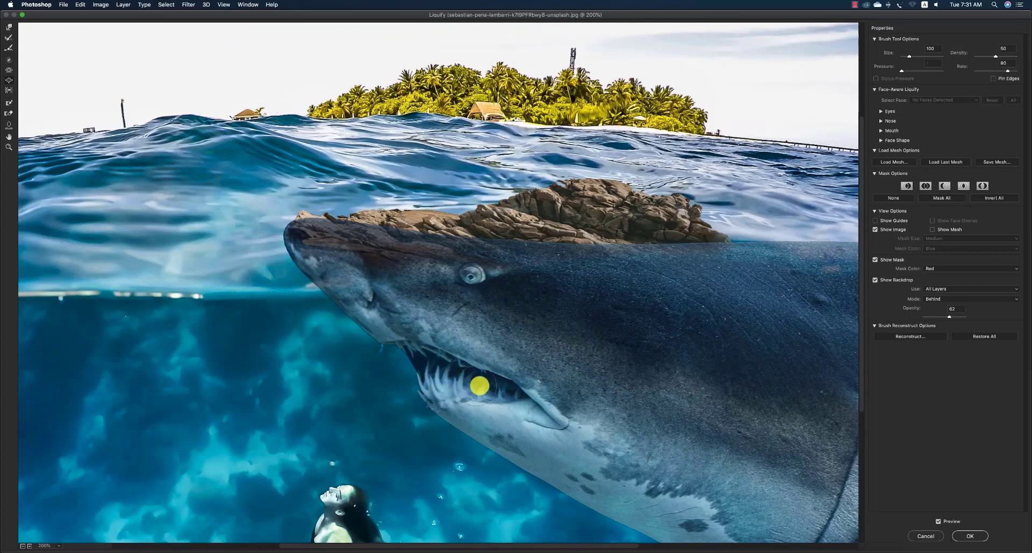
scroll(557, 418, "left", 3)
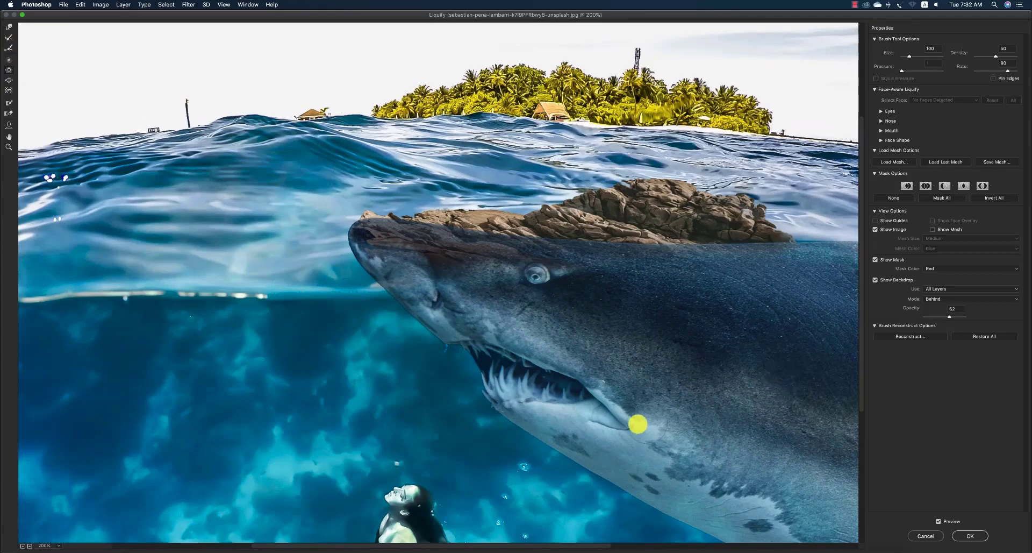
scroll(611, 415, "down", 8)
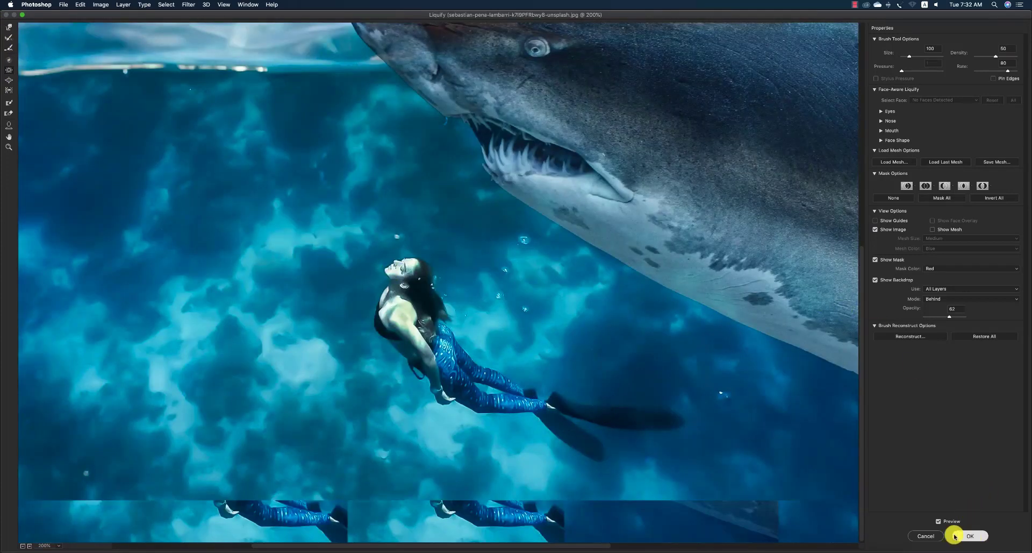
left_click(970, 535)
left_click(539, 403, "alt")
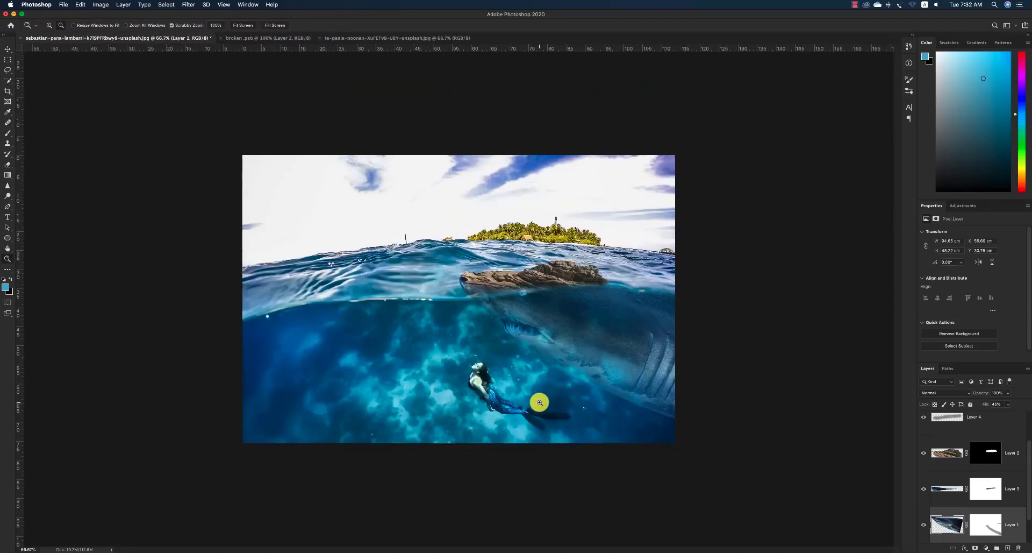
Deselect the shark's layer, open the rocky coast photo and draw a rectangular selection around the standing child.
key("v")
left_click(762, 235)
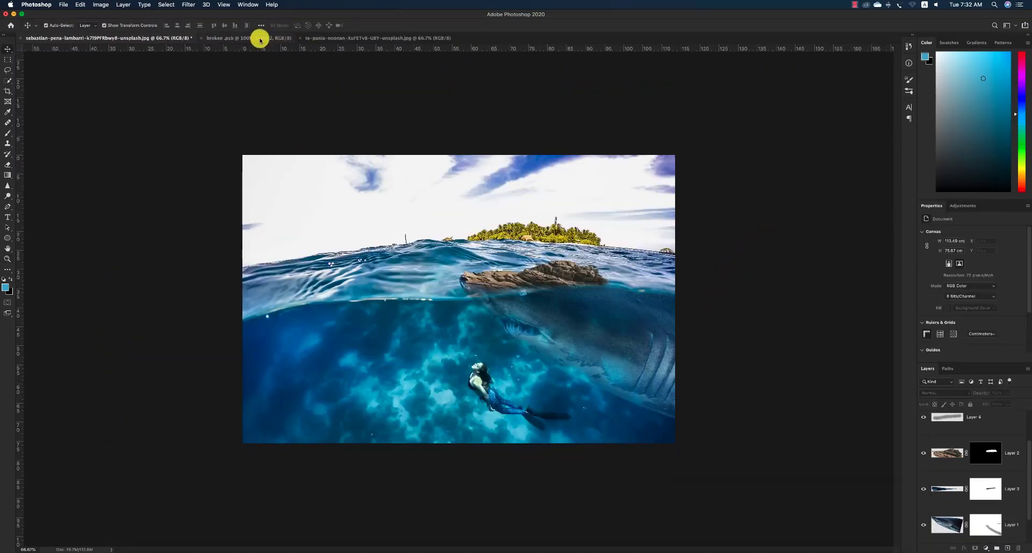
left_click(325, 38)
key("z")
left_click(464, 334)
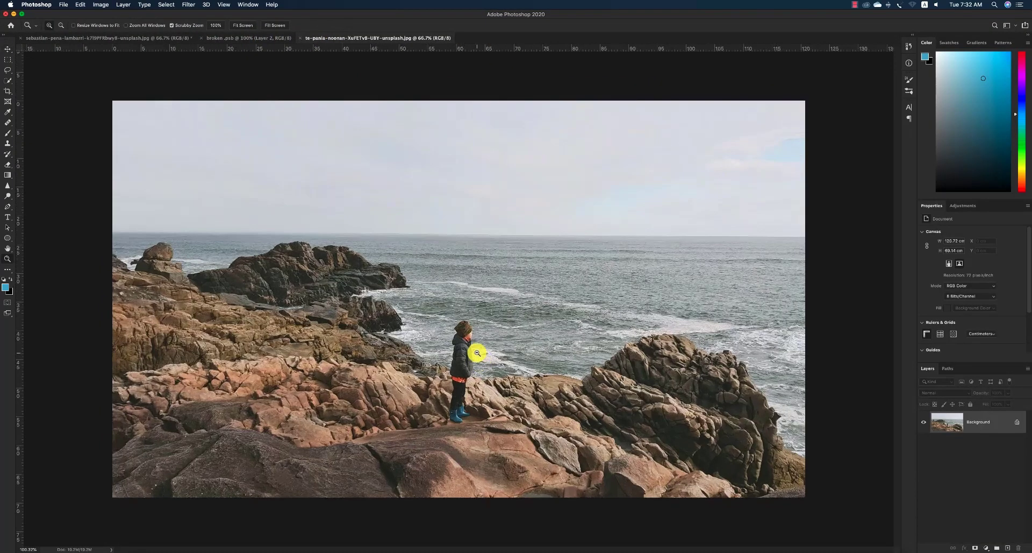
key("m")
left_click_drag(443, 314, 481, 424)
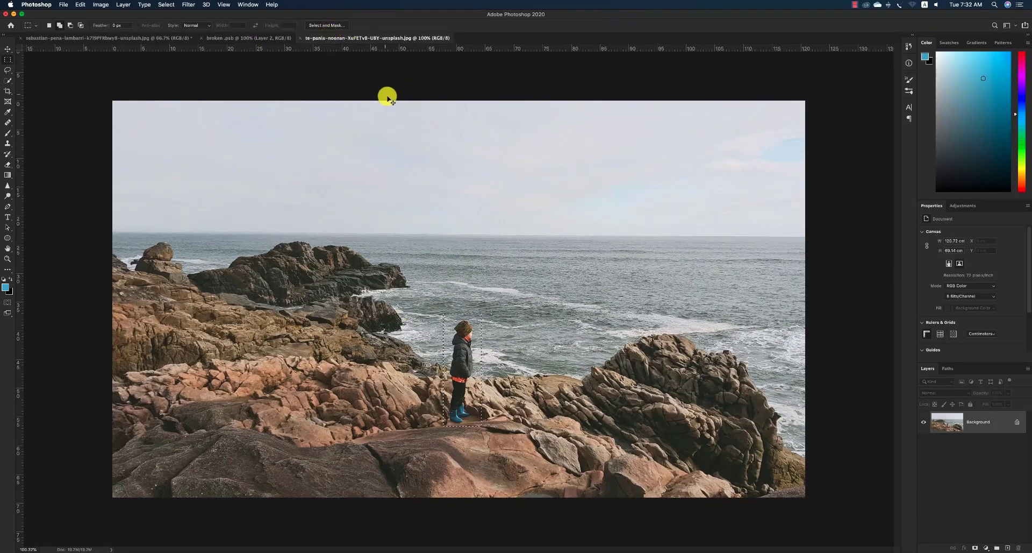
Outline the child with the Object Selection tool in Lasso mode and put the selected figure on its own layer.
left_click(10, 85)
left_click(38, 81)
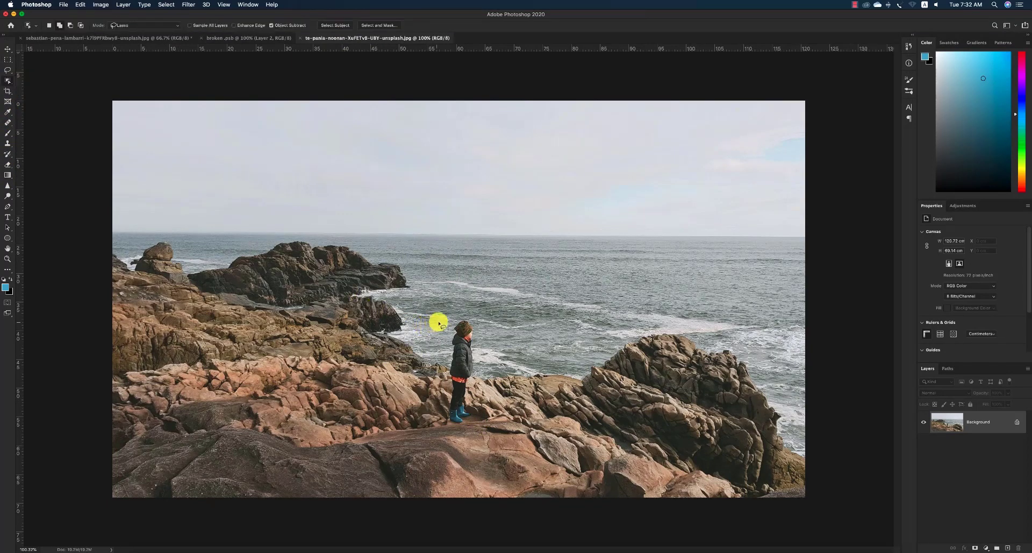
mouse_move(442, 334)
left_mouse_down()
mouse_move(443, 428)
mouse_move(468, 430)
mouse_move(480, 416)
mouse_move(482, 344)
mouse_move(450, 323)
left_mouse_up()
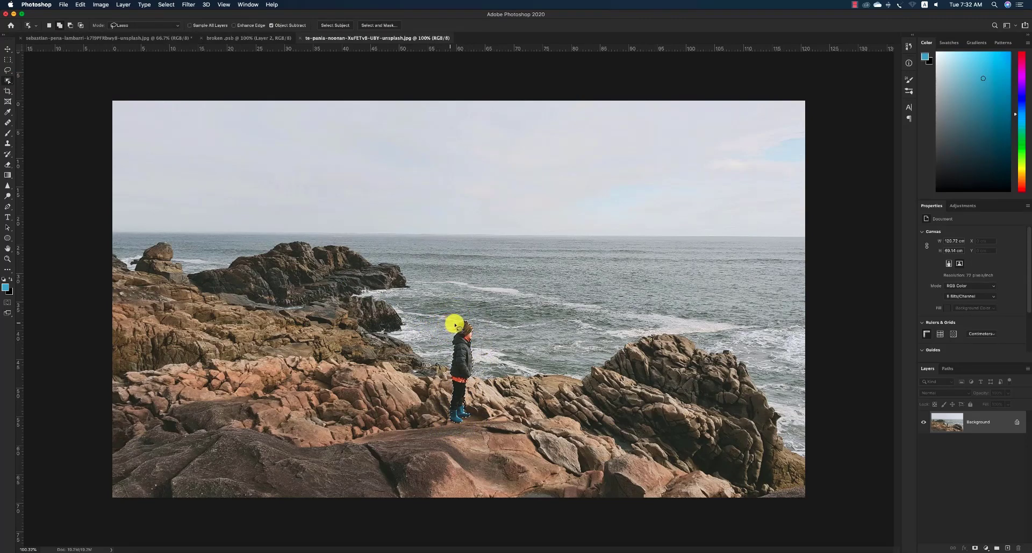
right_click(467, 384)
left_click(506, 428)
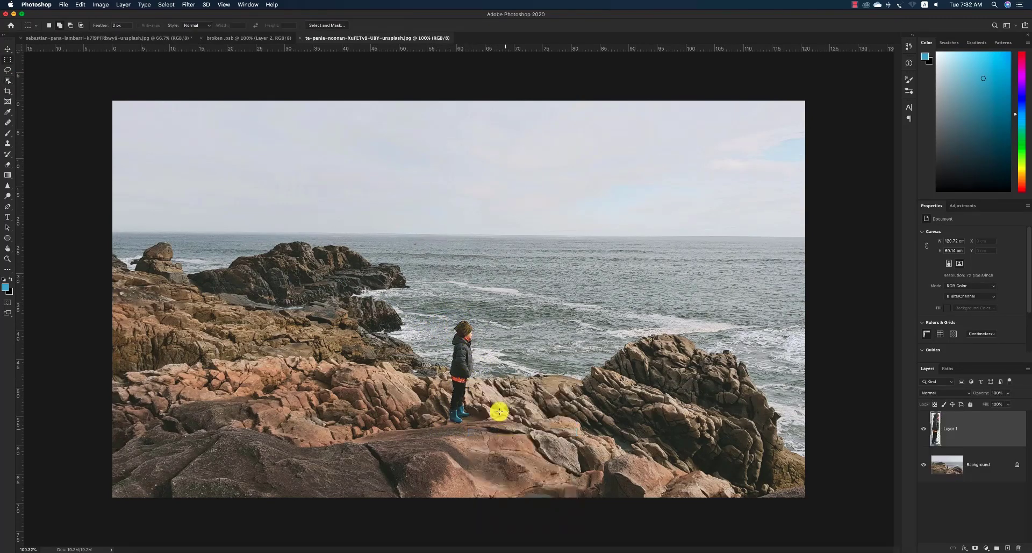
Bring the cut-out child into the shark composite and place the figure on the rocks near the shark's snout.
key("v")
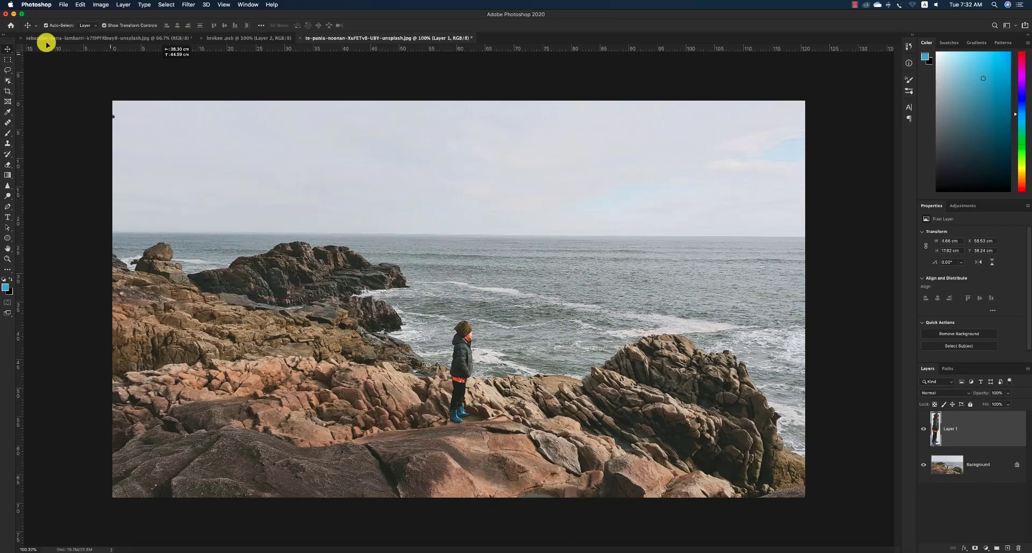
left_click(85, 38)
left_click_drag(471, 231, 540, 285)
Trace the leftover background beside the child's legs with the Pen tool, convert the path to a selection, delete that area and deselect.
key("z")
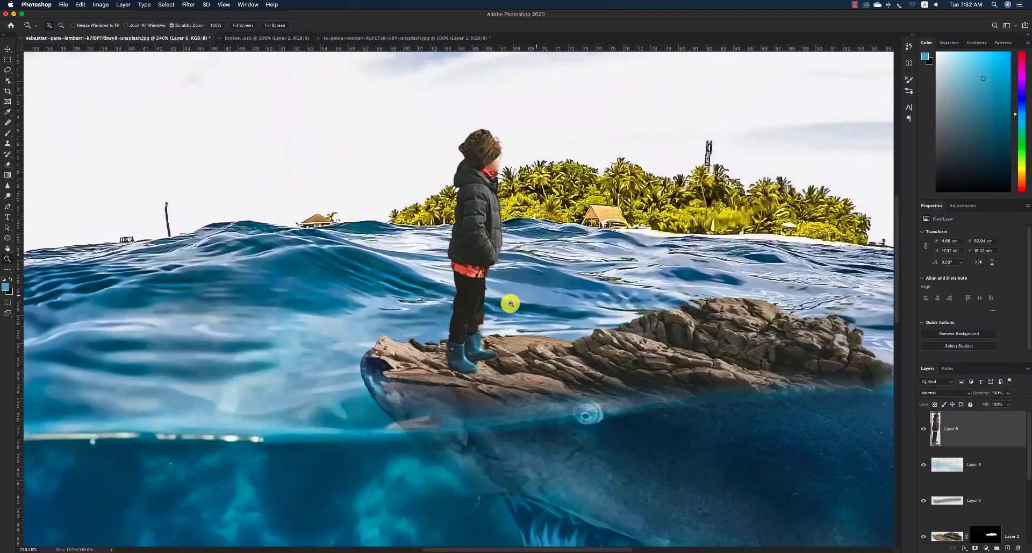
left_click_drag(480, 295, 517, 356)
key("p")
left_click(530, 293)
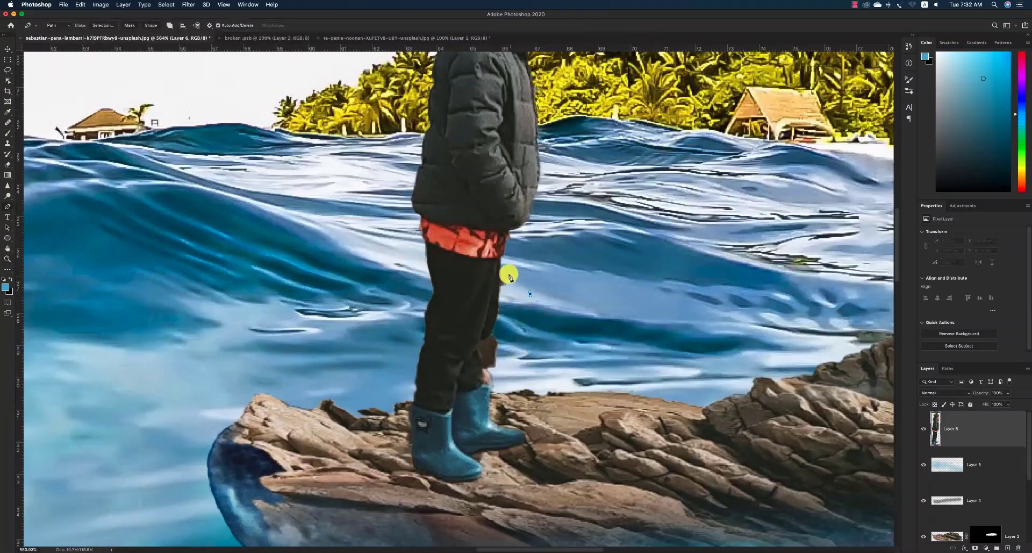
left_click(507, 271)
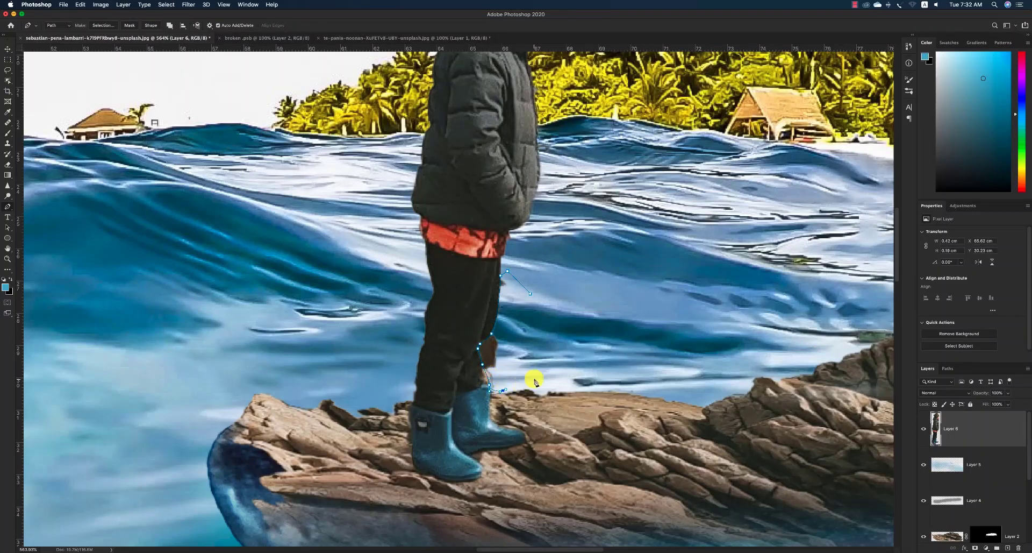
left_click(576, 340)
key("super+Return")
scroll(575, 341, "right", 2)
key("b")
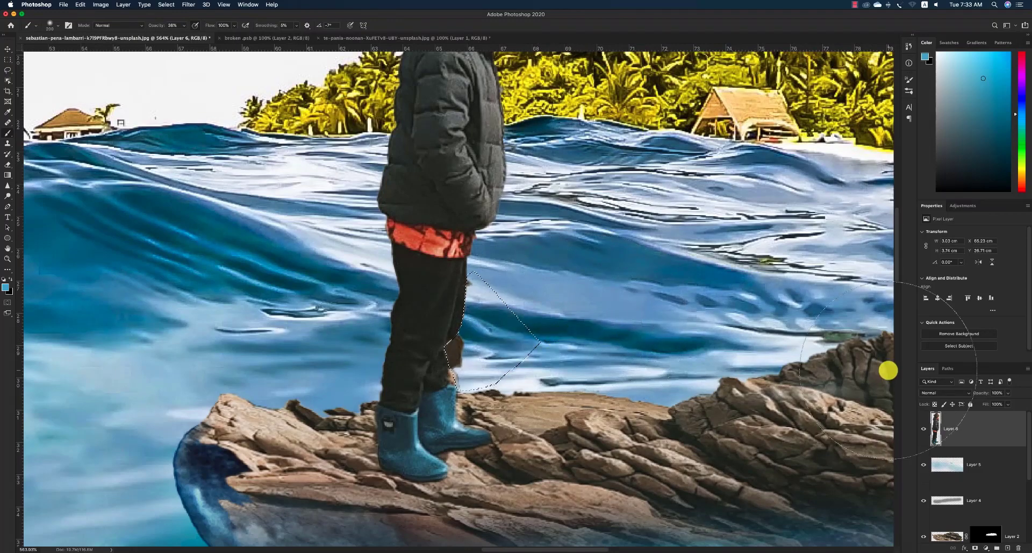
key("Delete")
key("super+d")
Examine the child's size and placement against the rocks, shark and island in the whole composite.
key("v")
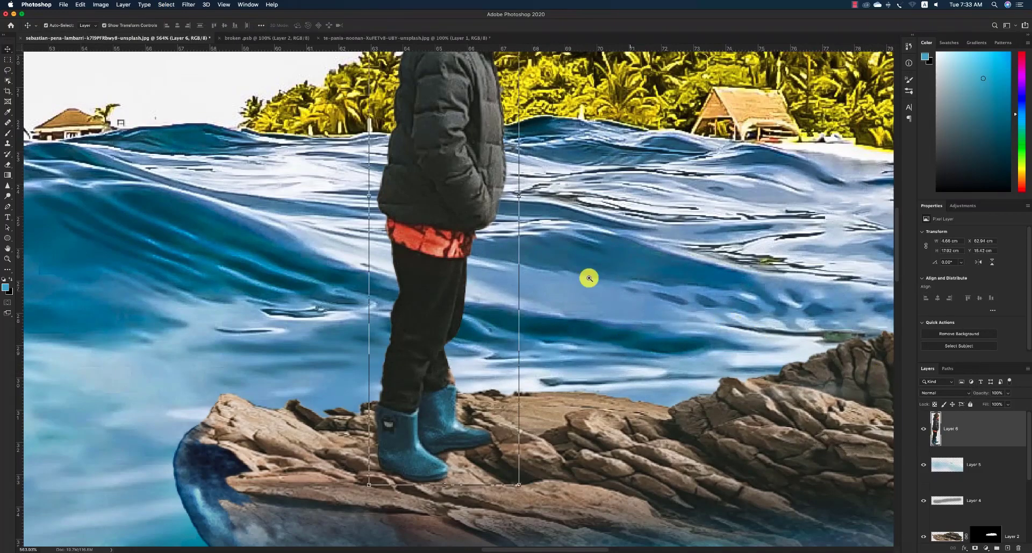
key("z")
left_click(529, 260, "alt")
left_click(533, 240, "alt")
left_click(574, 232, "alt")
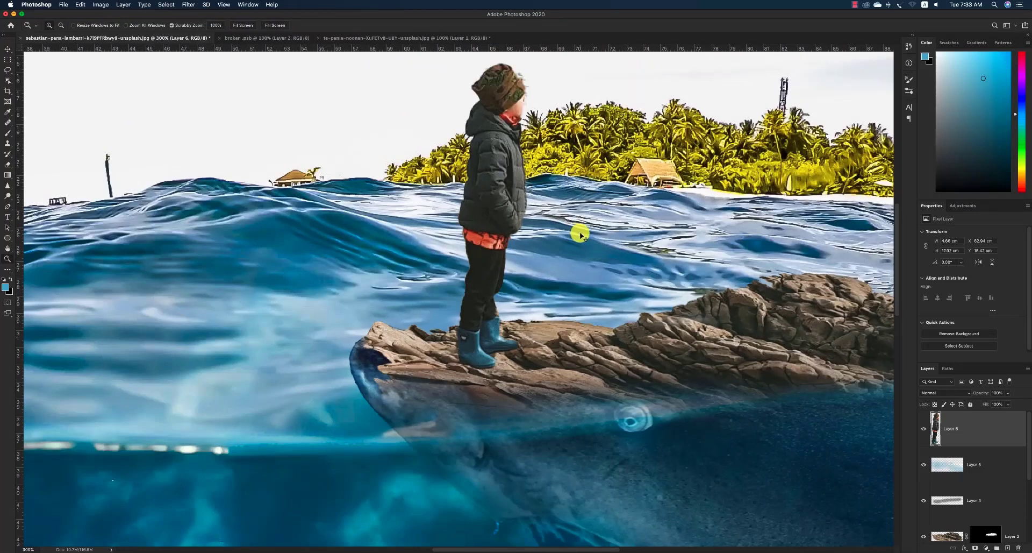
left_click(542, 179, "alt")
key("v")
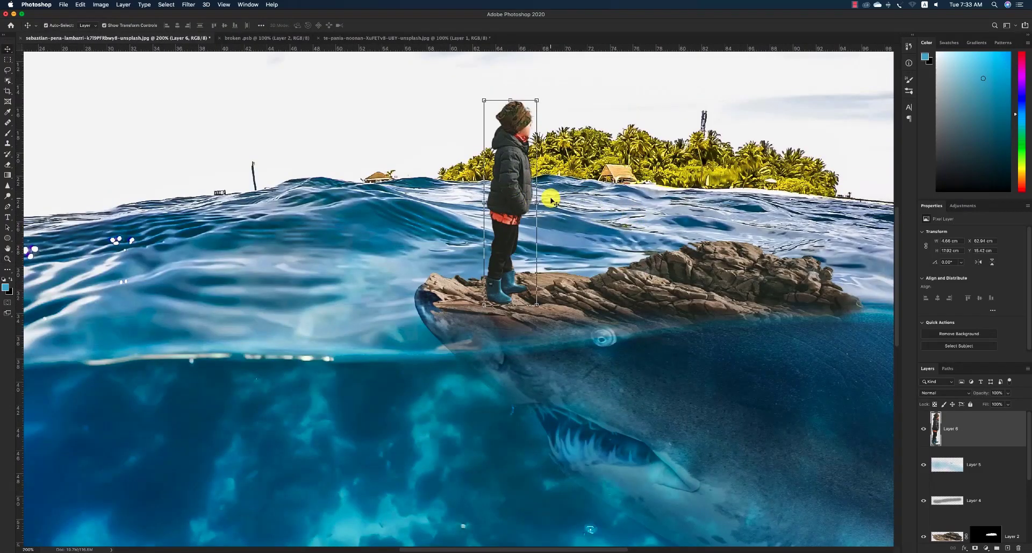
key("z")
left_click(586, 187, "alt")
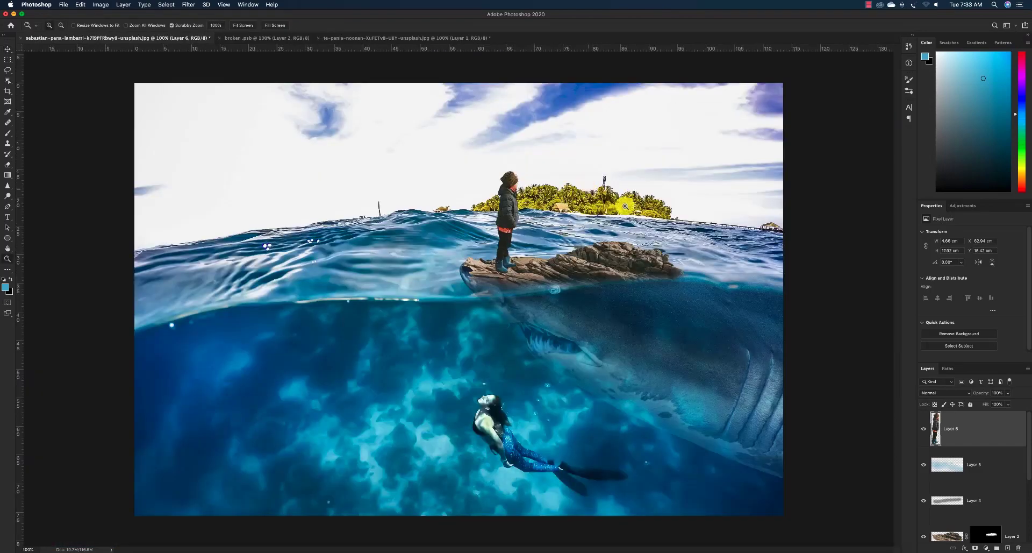
Scale the child down on the rocks to about 2.72 cm wide and 9.31 cm high, with the figure slightly widened.
left_click_drag(537, 207, 581, 241)
key("ctrl+t")
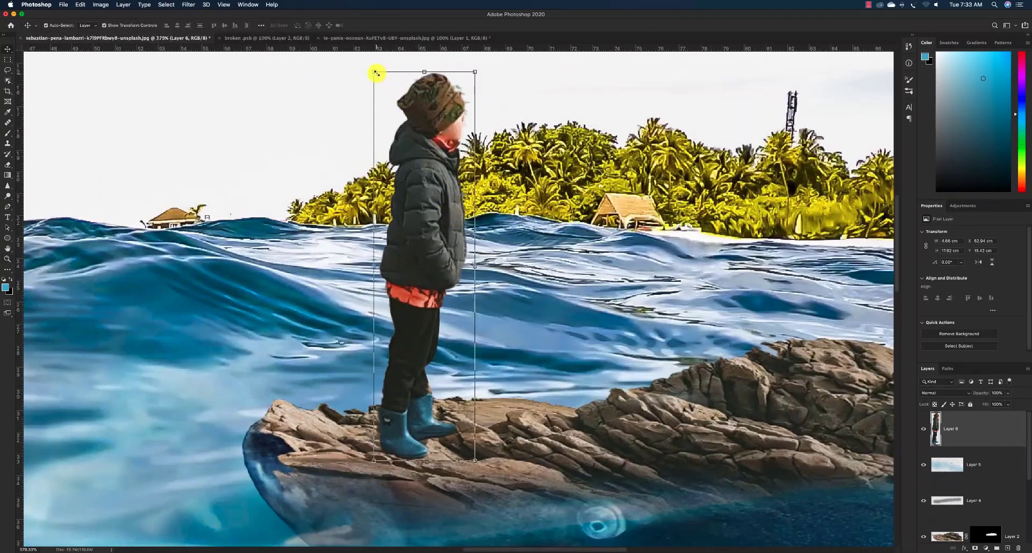
left_click_drag(376, 72, 471, 219)
scroll(497, 301, "down", 1)
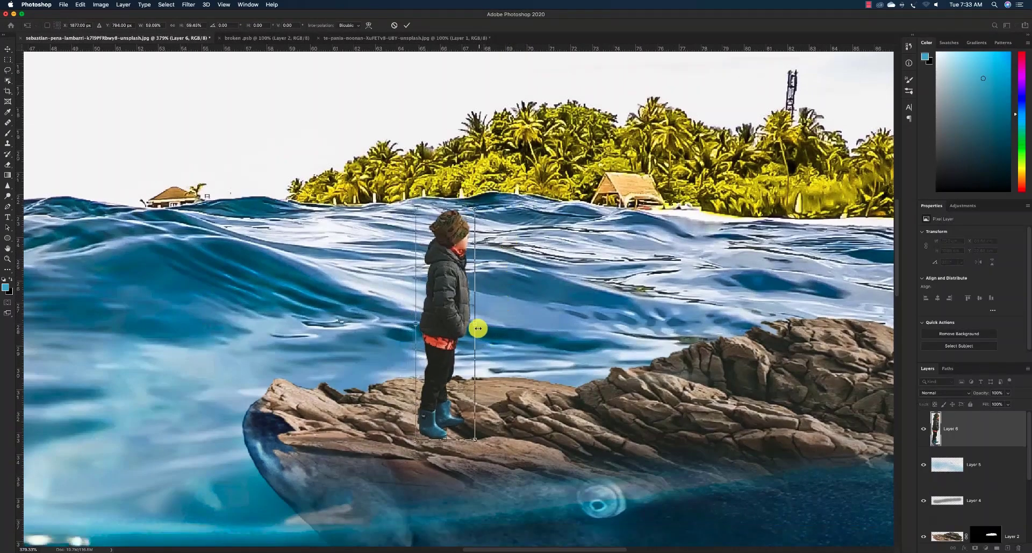
left_click_drag(477, 326, 483, 326)
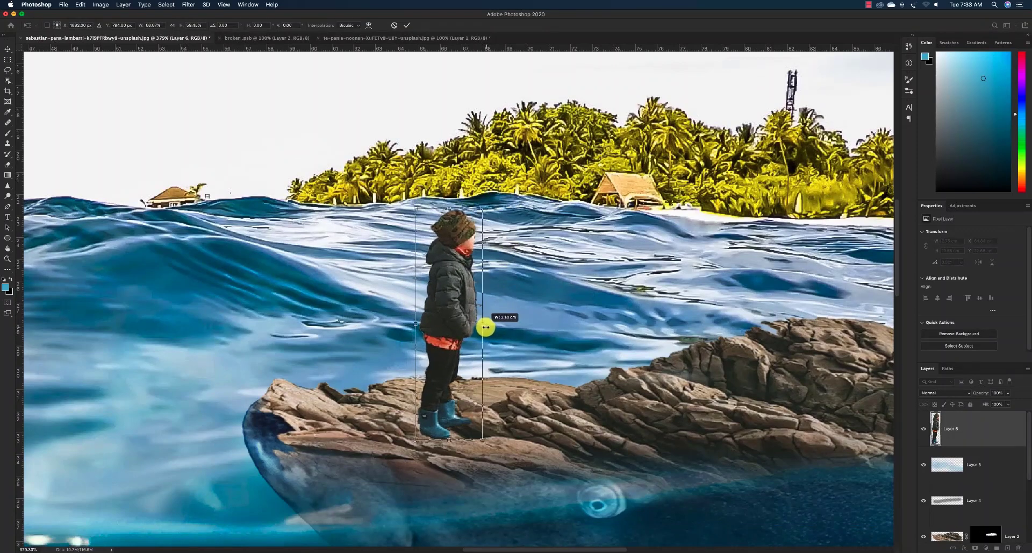
key("Return")
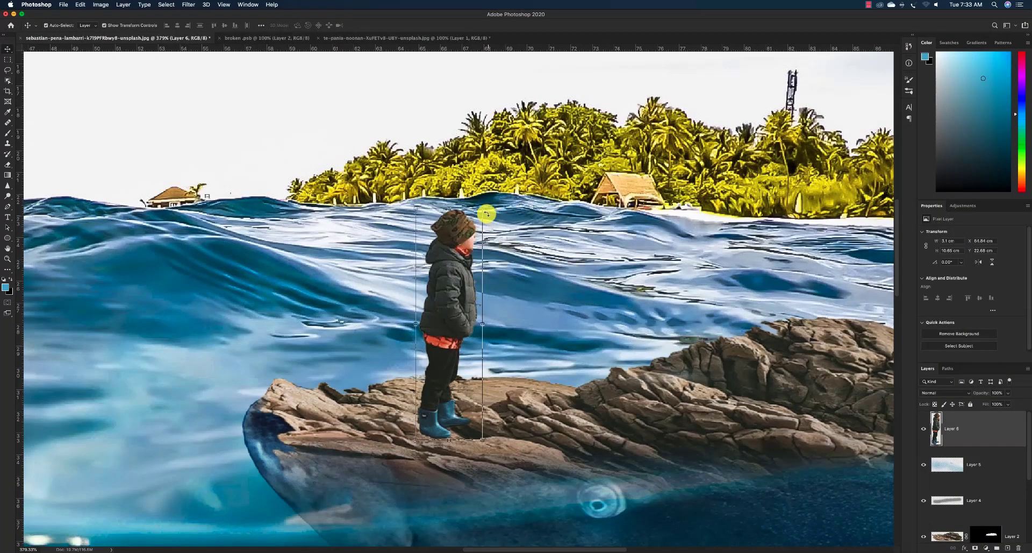
left_click_drag(482, 209, 478, 239)
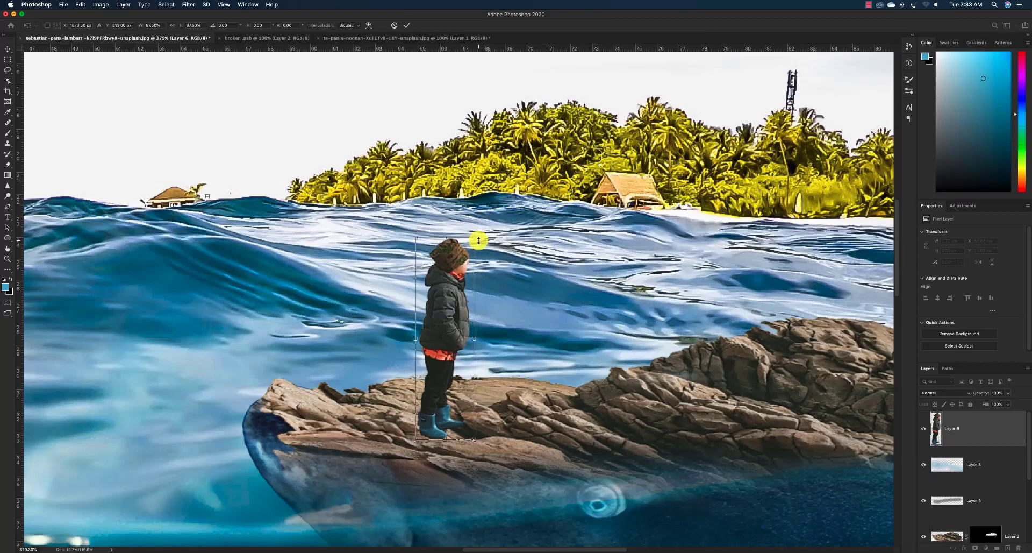
key("Return")
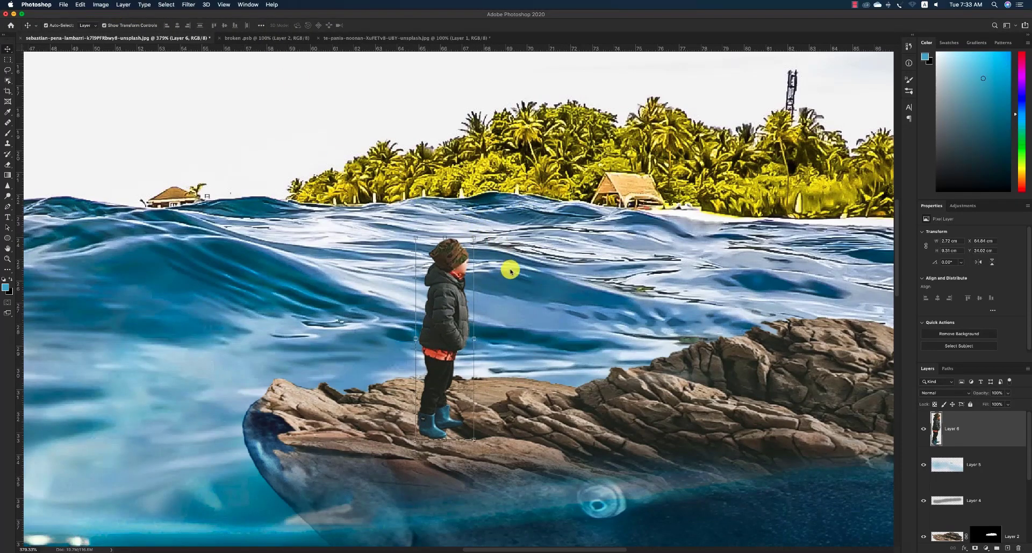
left_click(556, 267)
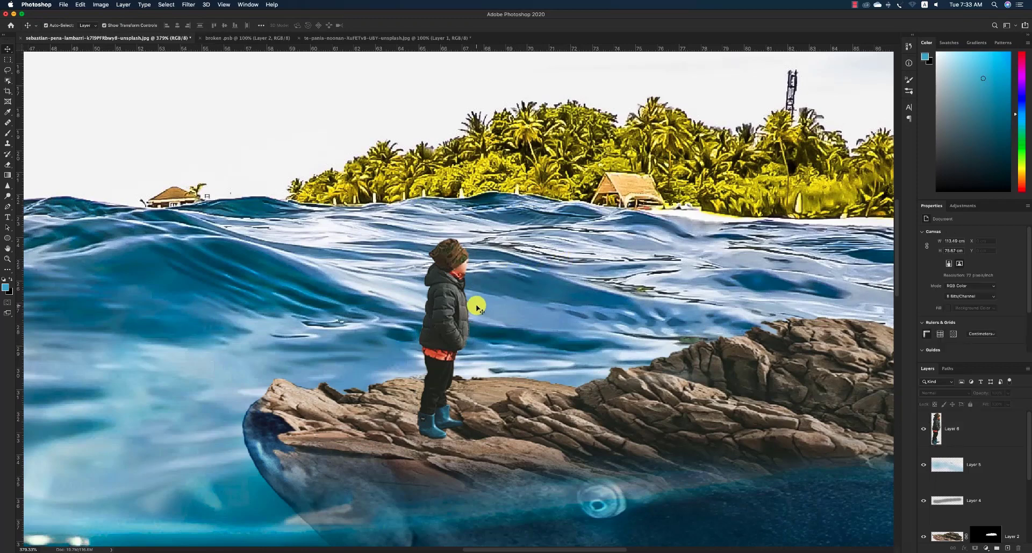
Flip the child horizontally to face the shark's snout and reduce the figure's height slightly, to about 9.28 cm.
left_click(454, 267)
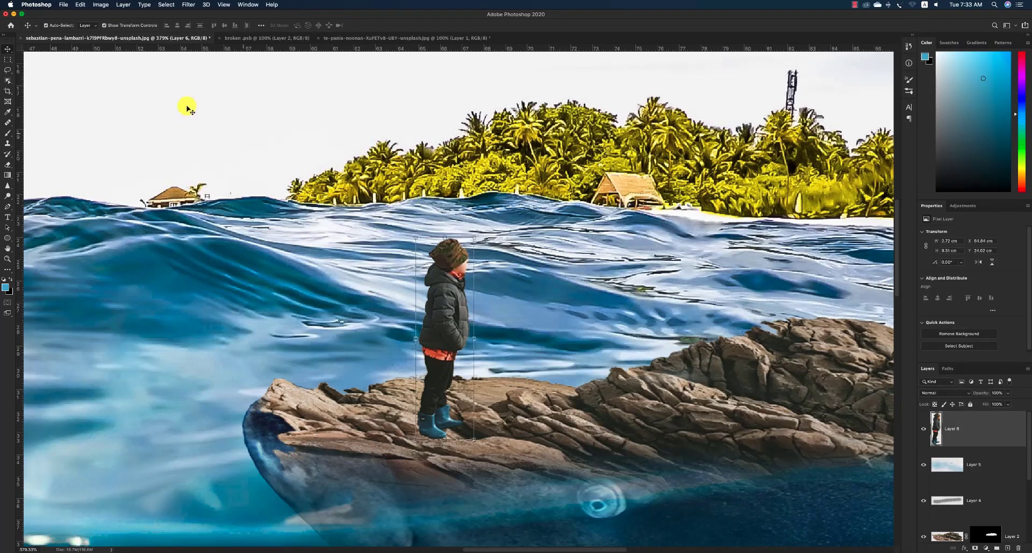
left_click(85, 7)
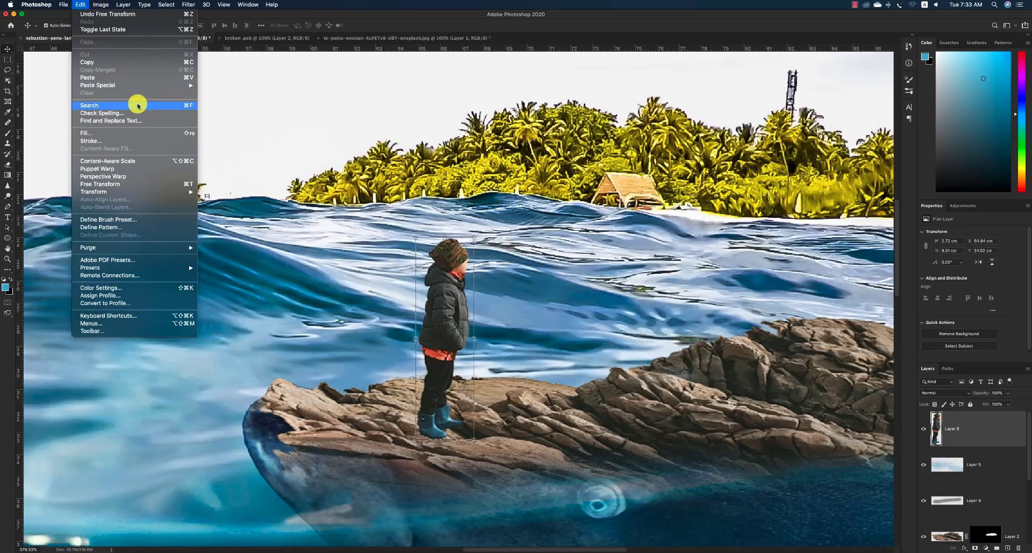
mouse_move(179, 191)
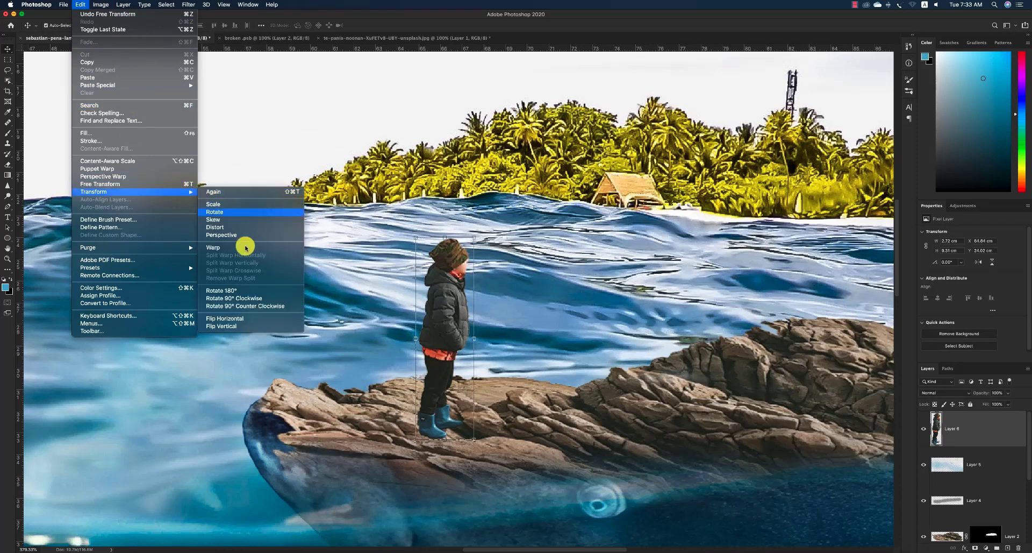
left_click(247, 316)
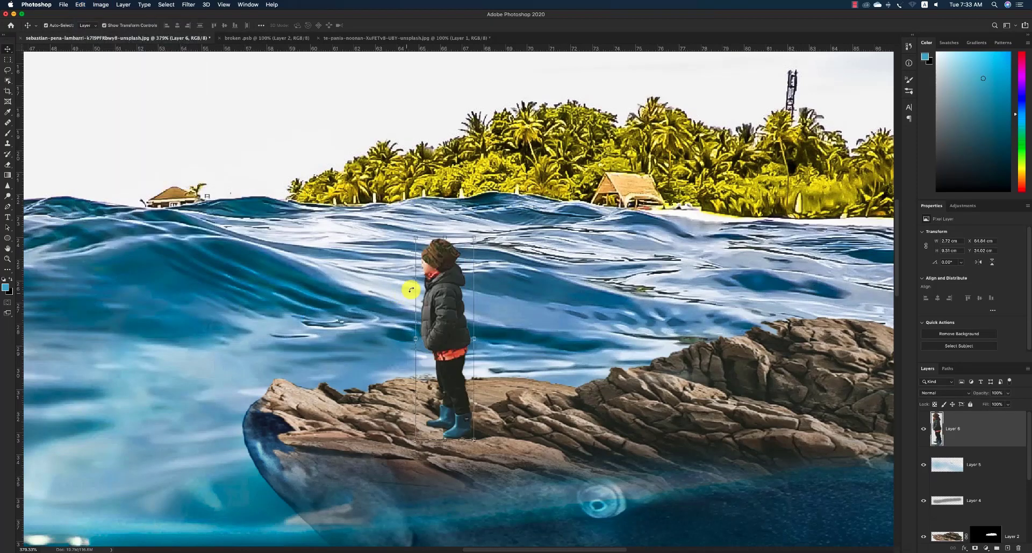
left_click_drag(416, 238, 420, 241)
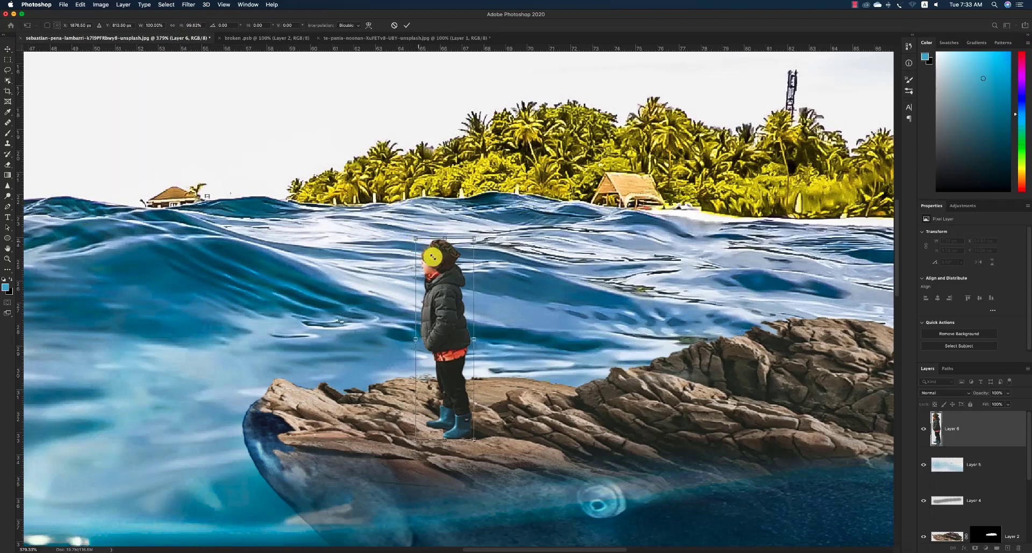
key("Return")
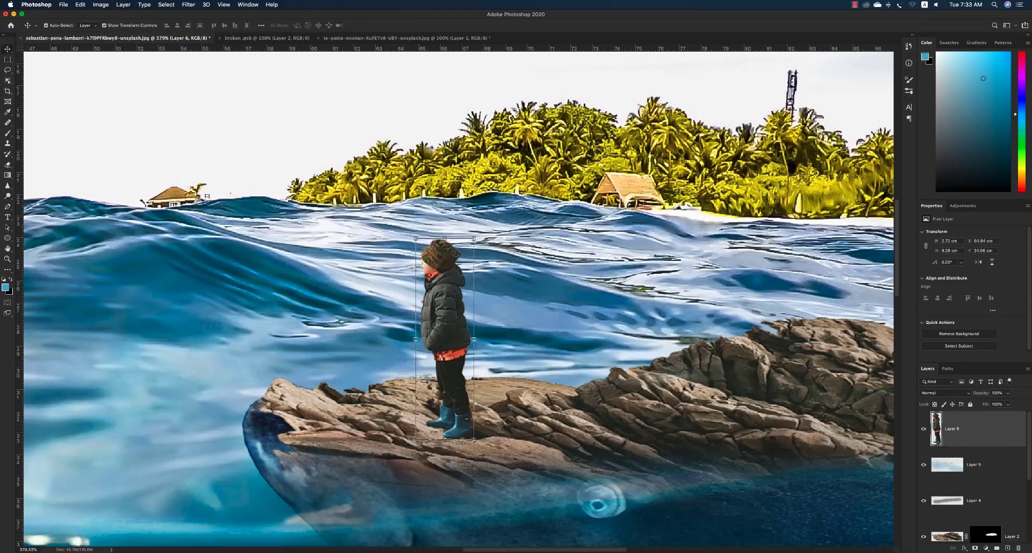
Paint a soft black contact shadow around the child's boots on a new layer and place that layer beneath the child.
left_click(1007, 548)
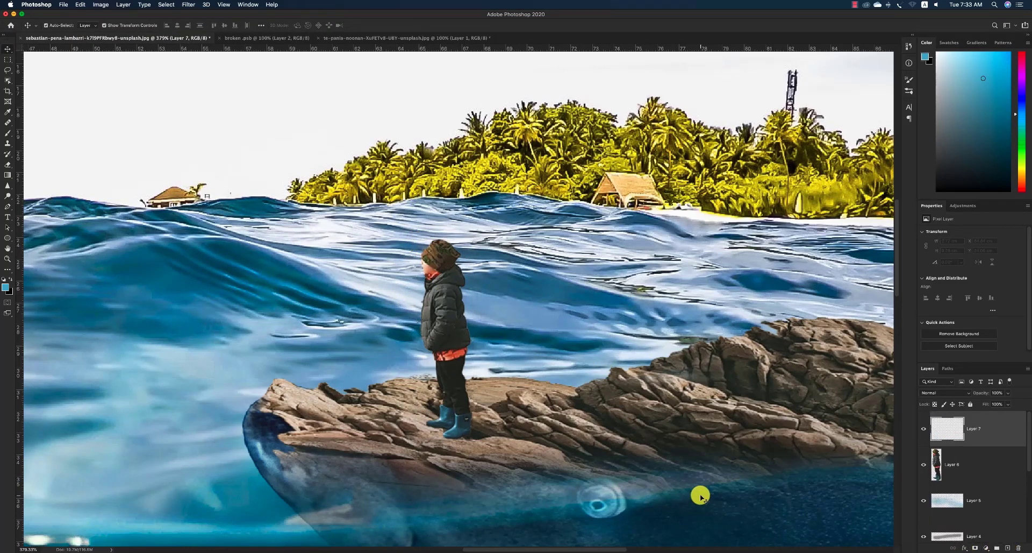
key("b")
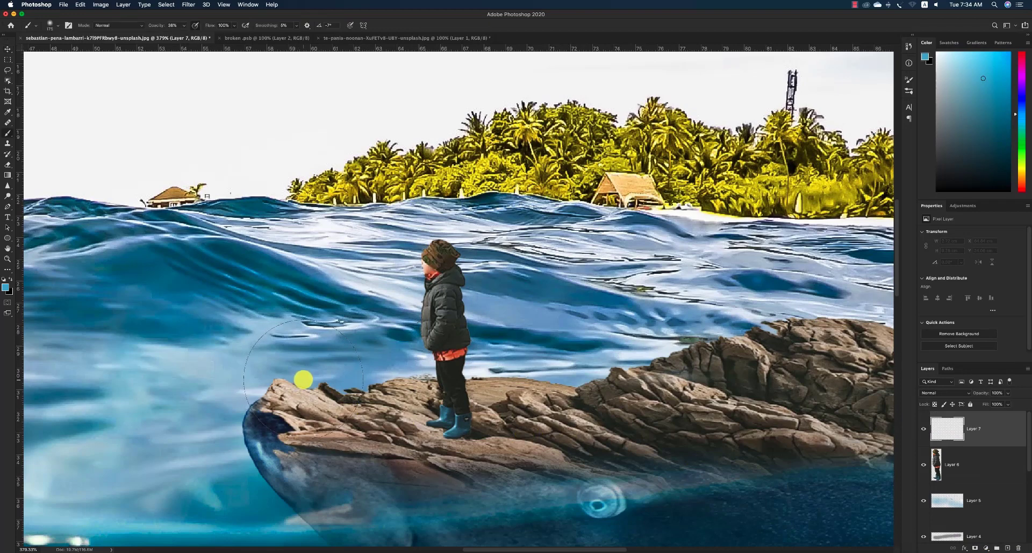
key("bracketleft")
key("bracketleft")
key("bracketleft")
key("bracketleft")
key("bracketleft")
key("bracketleft")
scroll(455, 428, "down", 1)
left_click(433, 423)
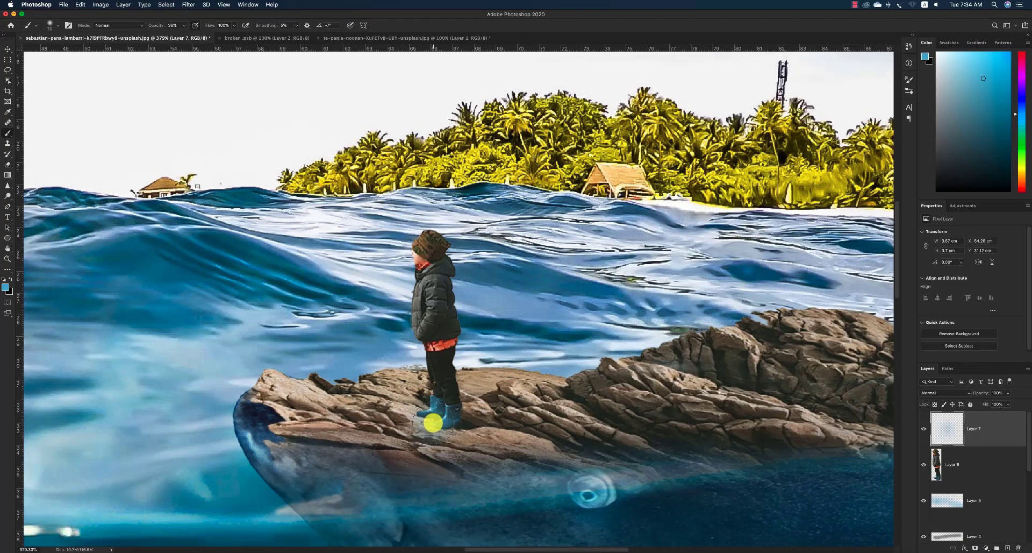
key("d")
scroll(430, 422, "right", 1)
left_click(429, 421)
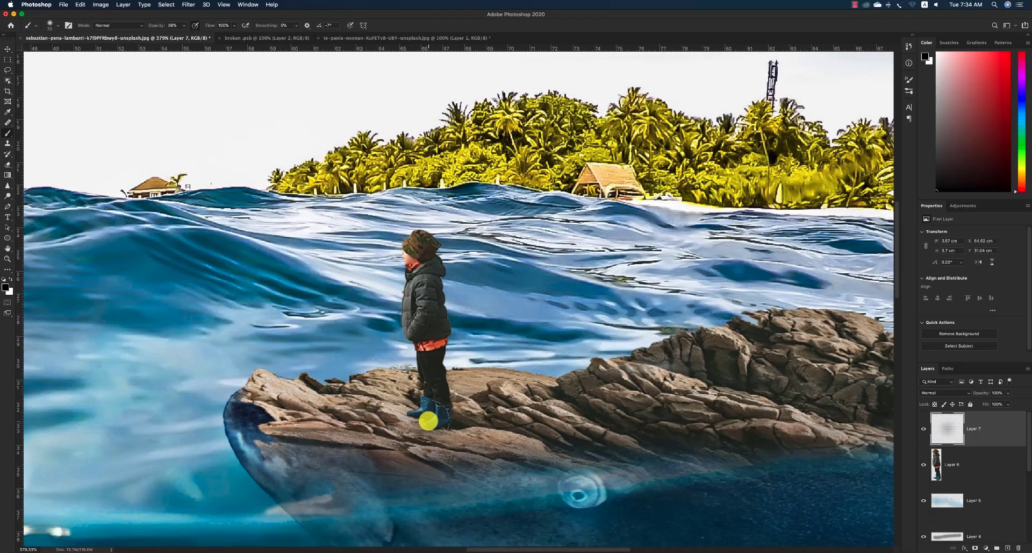
mouse_move(429, 421)
left_mouse_down()
mouse_move(438, 419)
mouse_move(418, 416)
mouse_move(435, 421)
left_mouse_up()
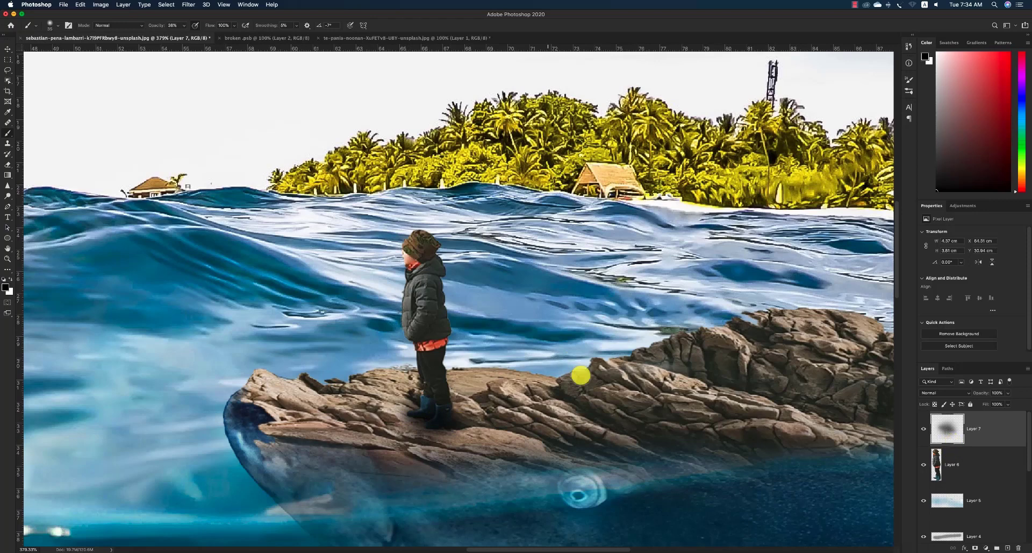
left_click_drag(938, 427, 946, 462)
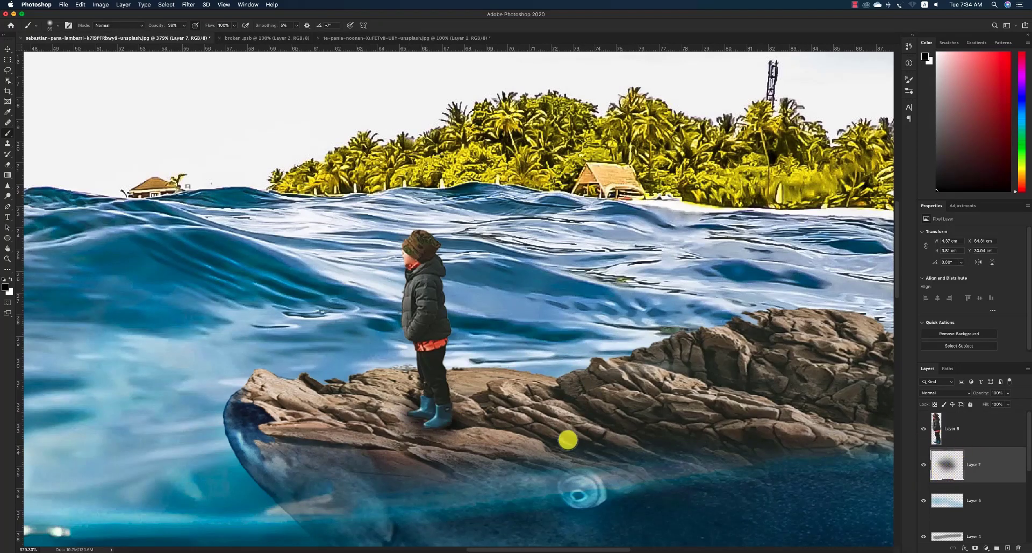
Add a layer mask to the child's layer and softly fade the boots into the rocks in black, with the brush mode set to Multiply.
left_click(962, 426)
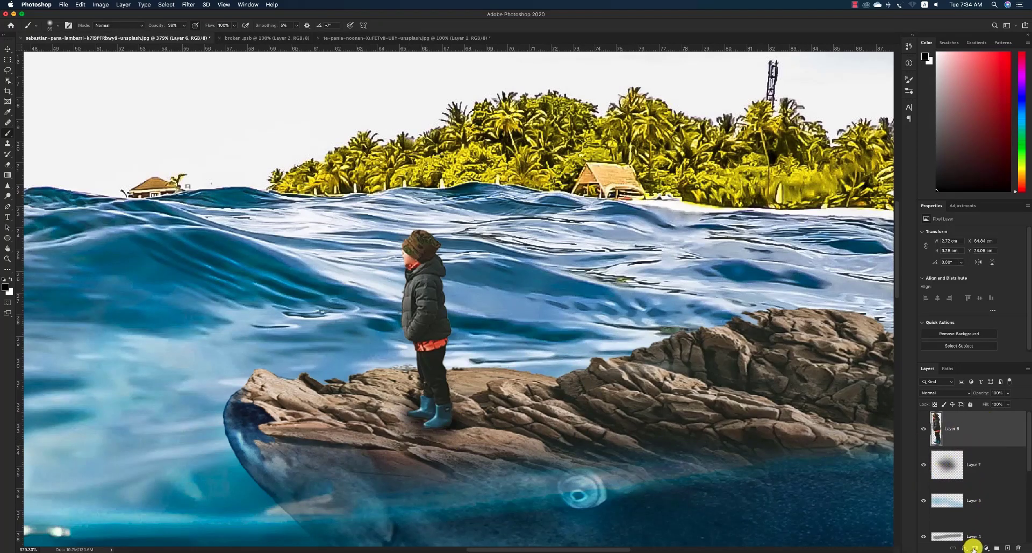
left_click(974, 548)
key("bracketright")
key("bracketright")
key("bracketright")
key("bracketright")
key("bracketright")
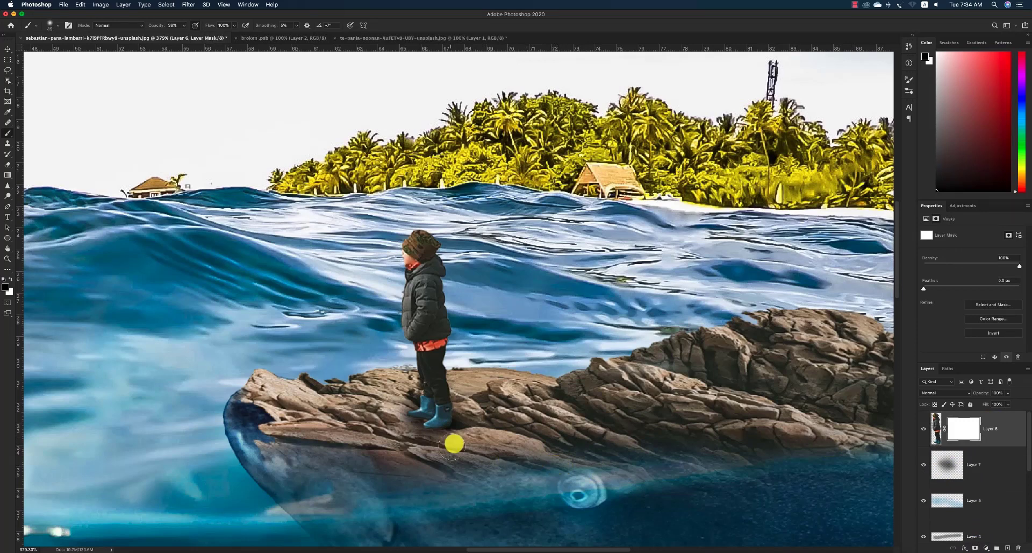
mouse_move(432, 444)
left_mouse_down()
mouse_move(442, 441)
mouse_move(408, 452)
mouse_move(412, 441)
mouse_move(455, 441)
mouse_move(364, 447)
mouse_move(466, 452)
left_mouse_up()
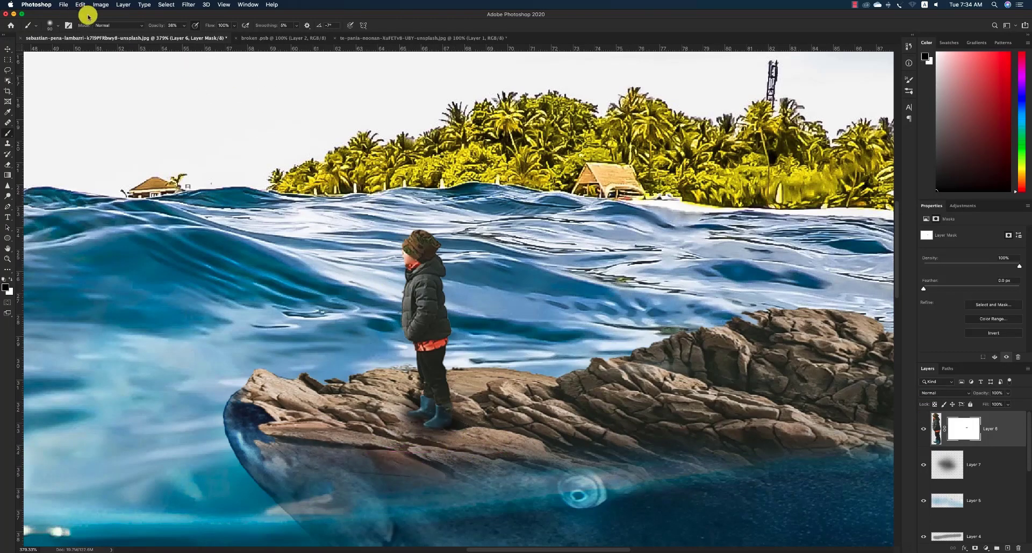
left_click(108, 25)
left_click(108, 62)
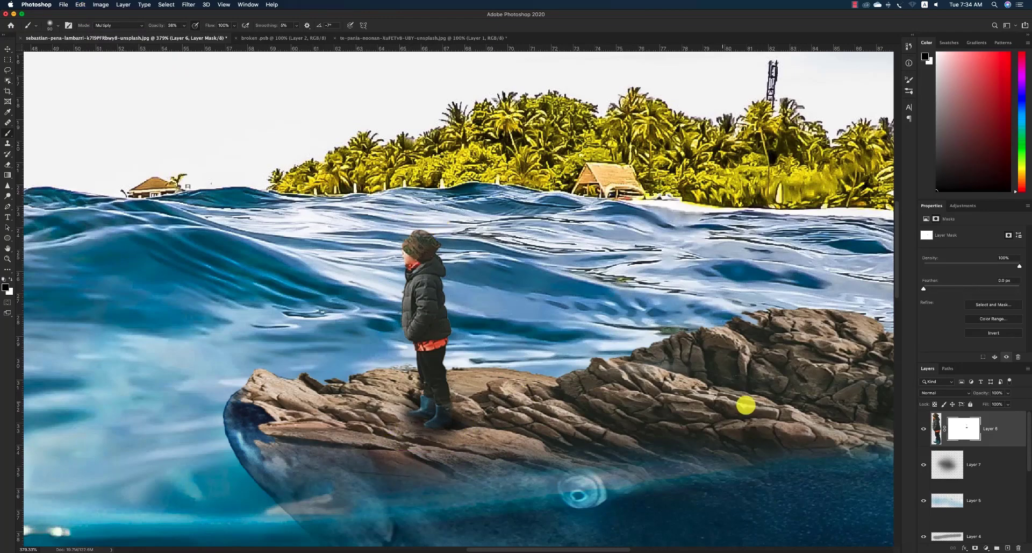
Deselect all layers and examine how the child, rocks and shark blend in the whole composite.
key("z")
left_click(465, 336, "alt")
left_click(608, 385, "alt")
left_click(609, 385, "alt")
left_click(696, 353, "alt")
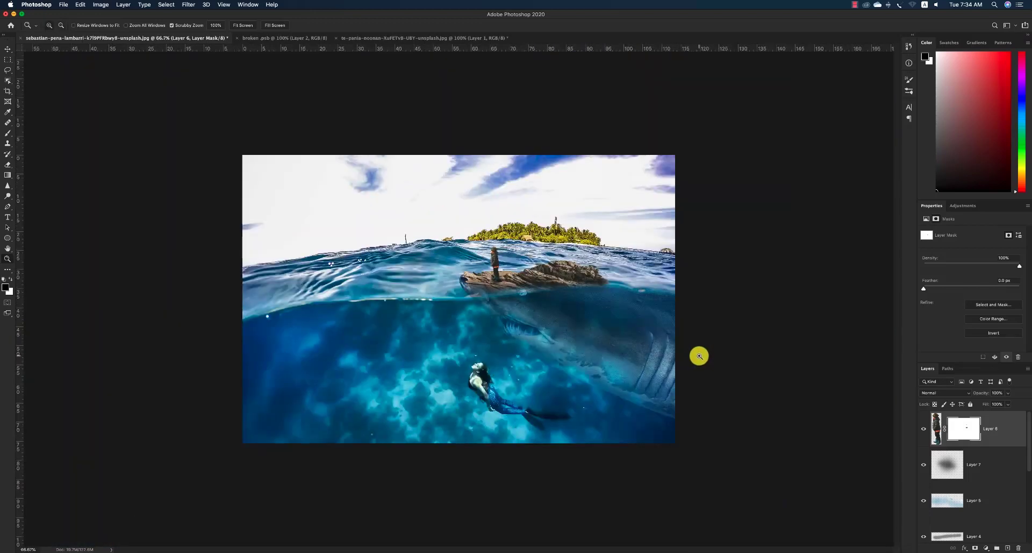
key("v")
left_click(697, 310)
key("z")
left_click_drag(540, 299, 549, 300)
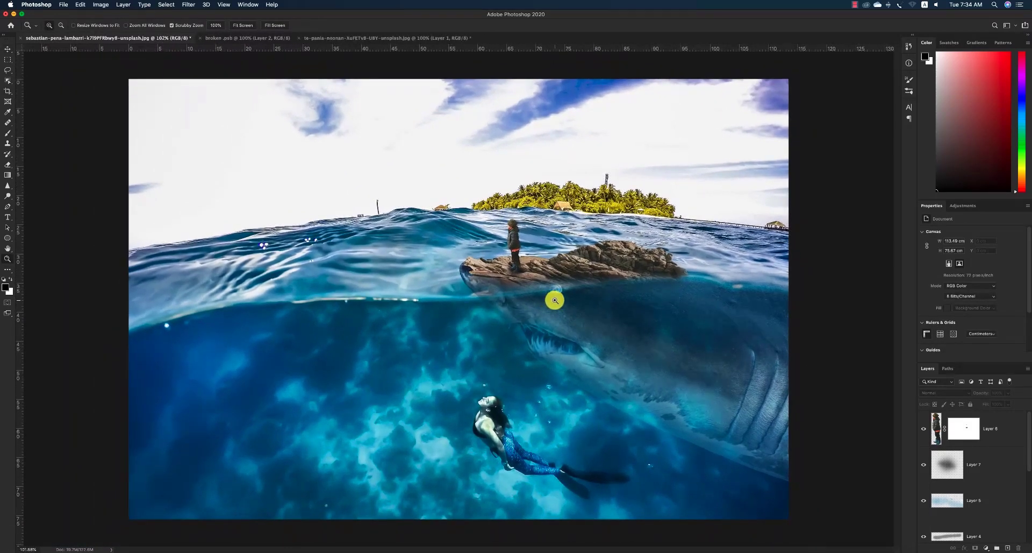
Save the composite as "shark" in Large Document Format with its layers kept.
key("v")
key("super+s")
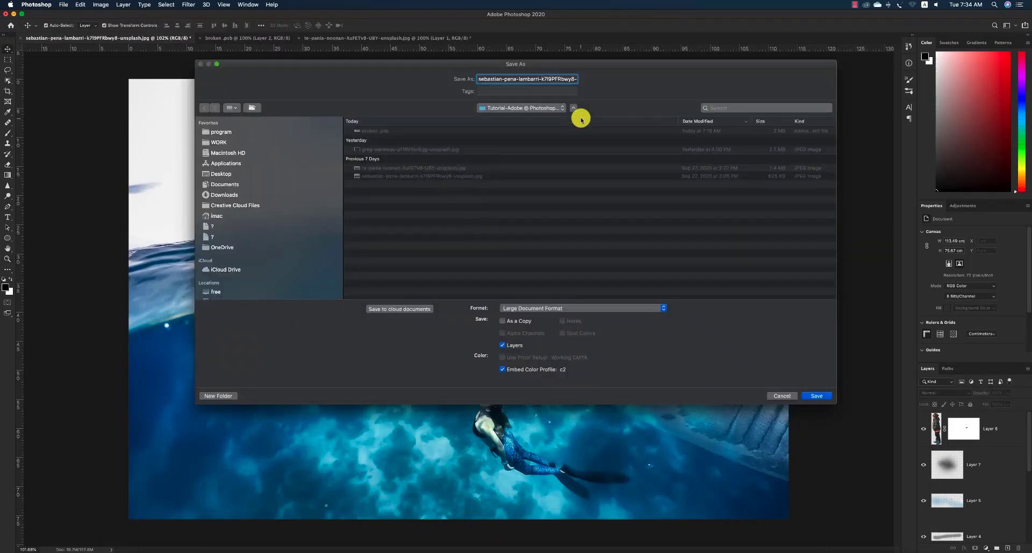
type("shark")
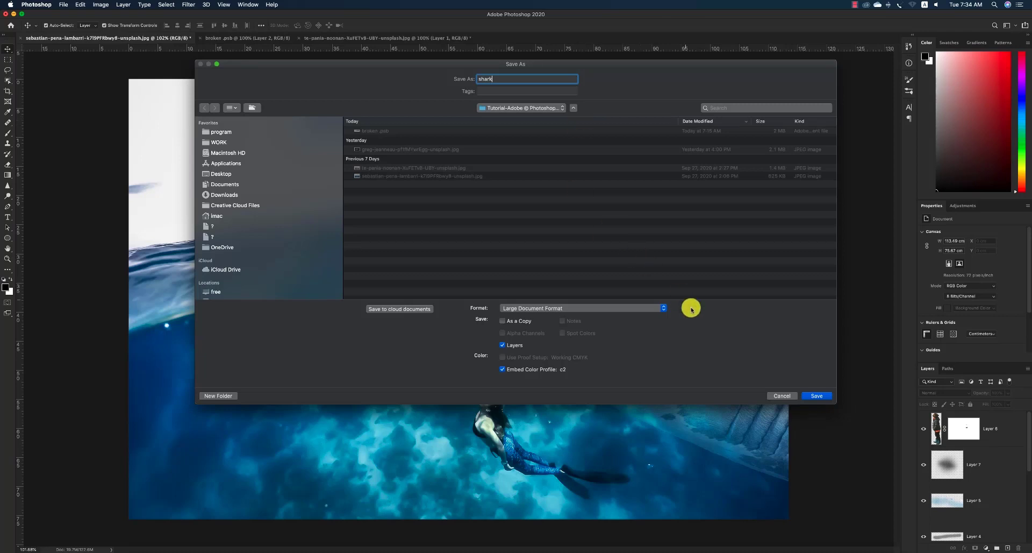
left_click(818, 395)
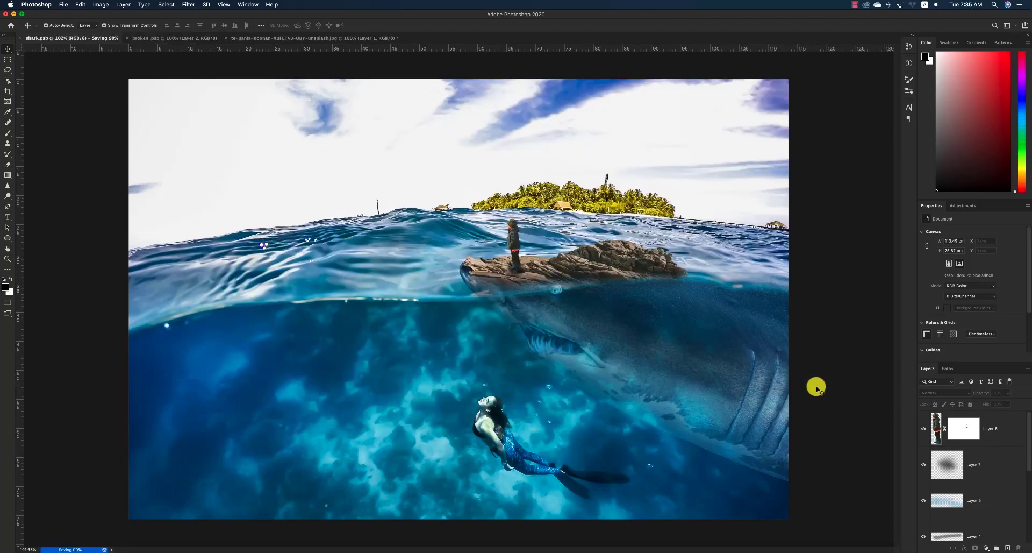
Add a Curves adjustment over the whole composite, darken the midtones to output 102 and pull the white point slightly inward.
scroll(695, 278, "up", 3)
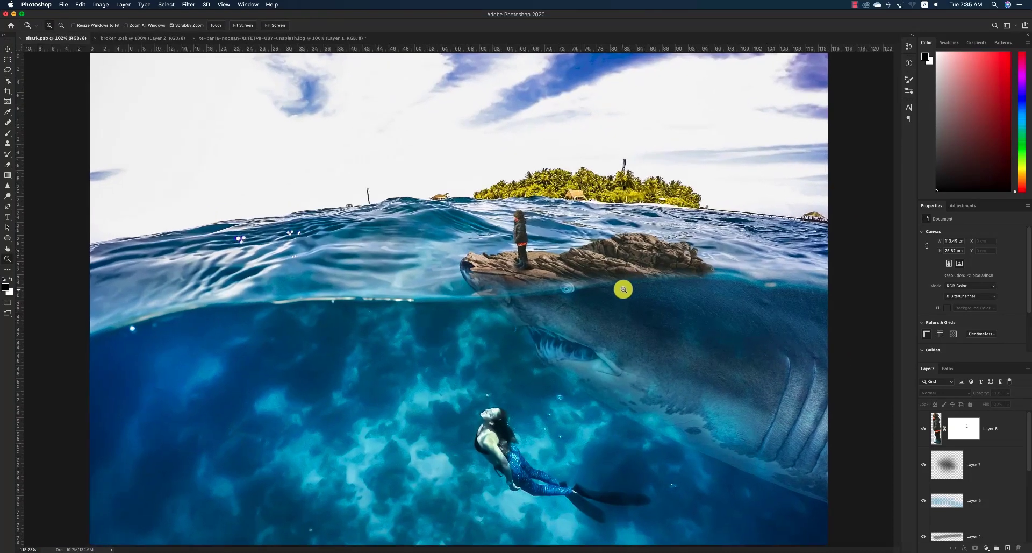
left_click(962, 206)
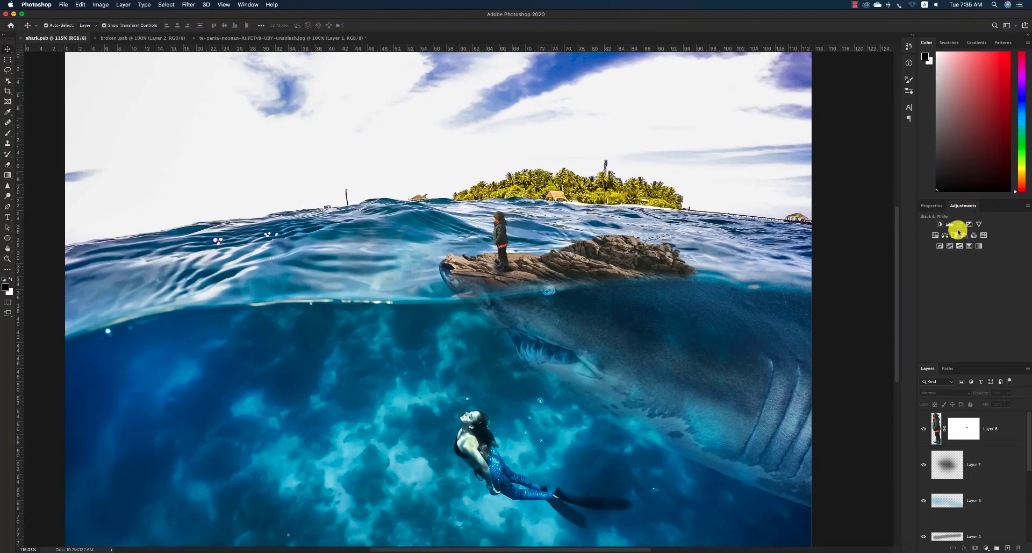
left_click(959, 225)
left_click_drag(982, 295, 984, 302)
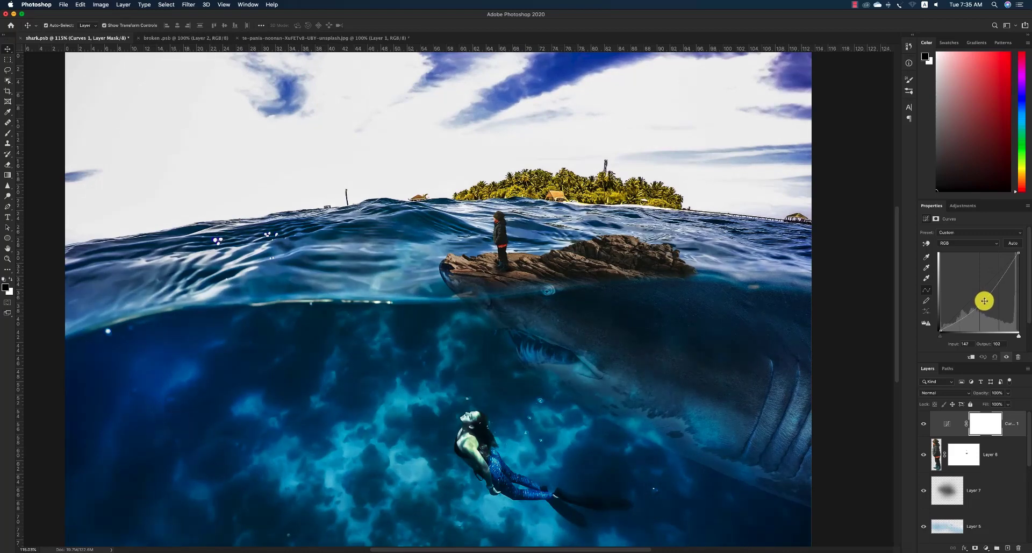
left_click_drag(1017, 251, 1015, 250)
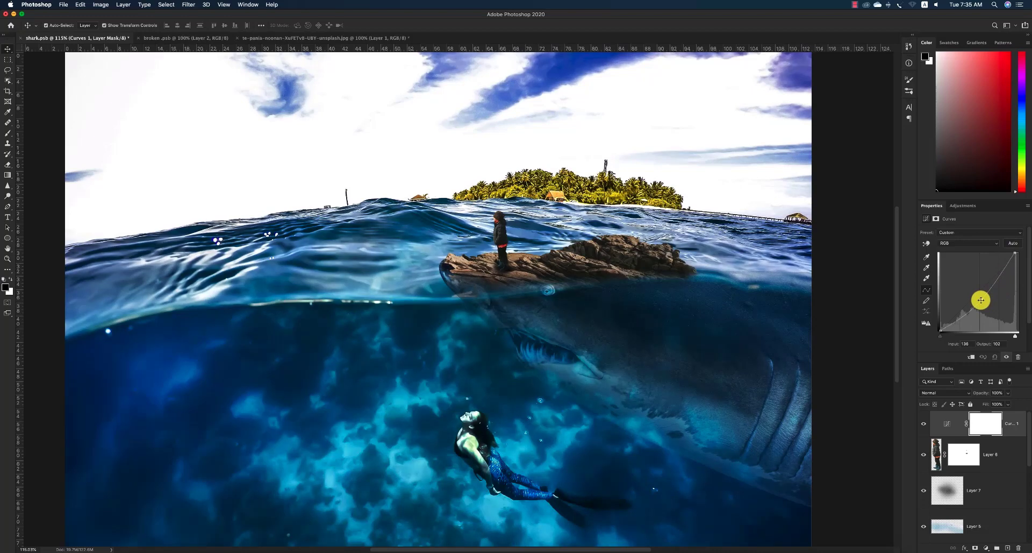
Add a Photo Filter adjustment over the composite and replace its preset with a custom bright cyan, about R 40, G 252, B 255.
left_click(963, 206)
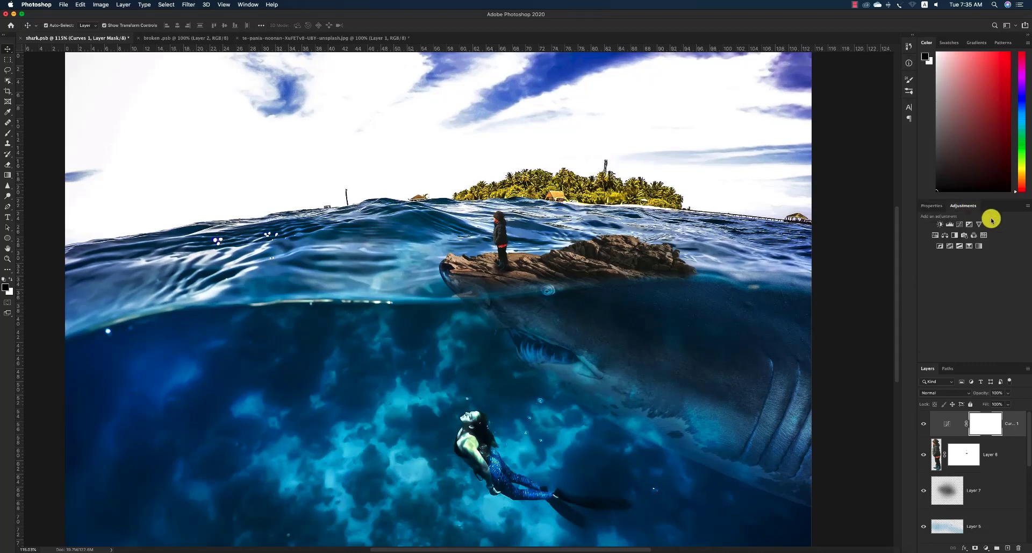
left_click(967, 237)
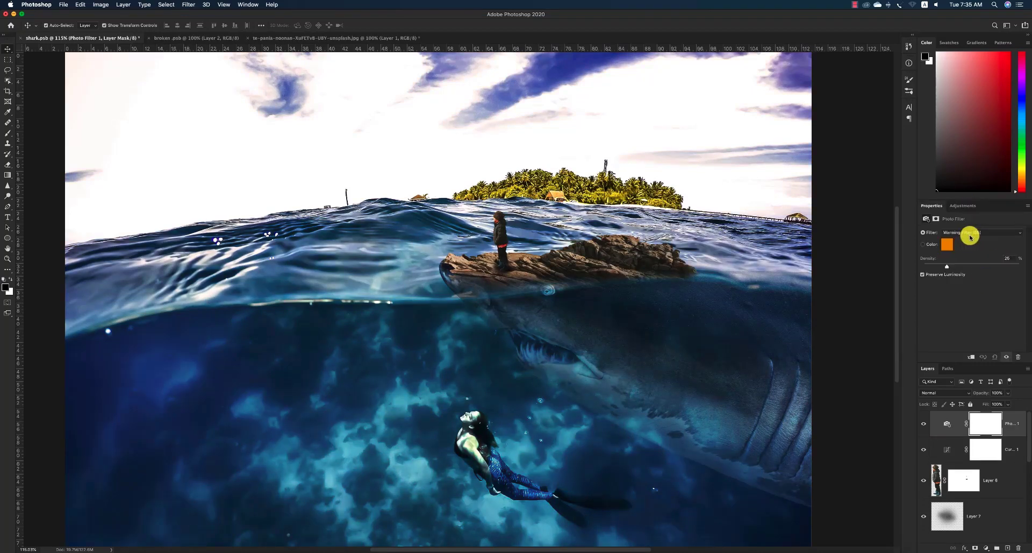
left_click(971, 234)
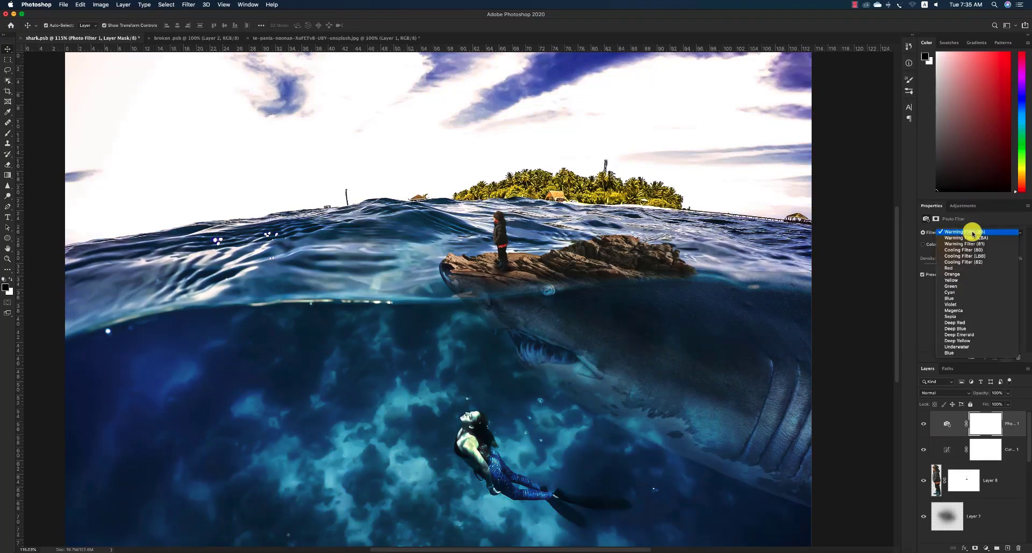
left_click(967, 279)
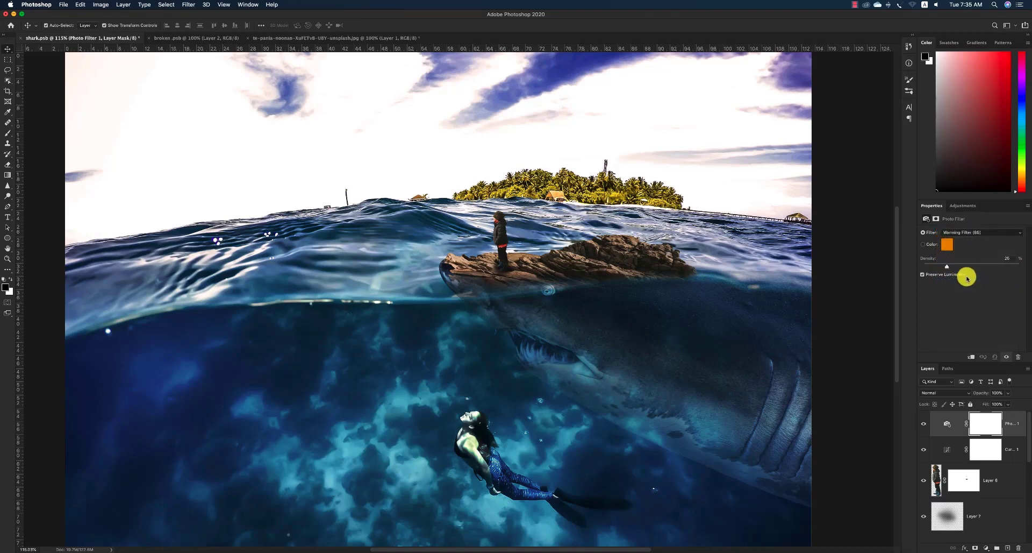
left_click(966, 234)
left_click(960, 235)
left_click(949, 248)
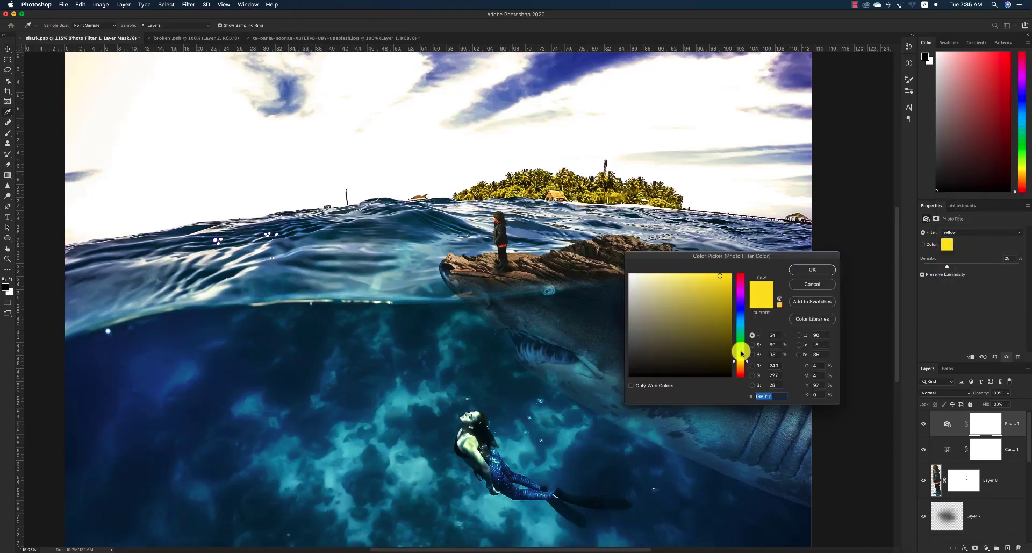
left_click_drag(739, 350, 742, 325)
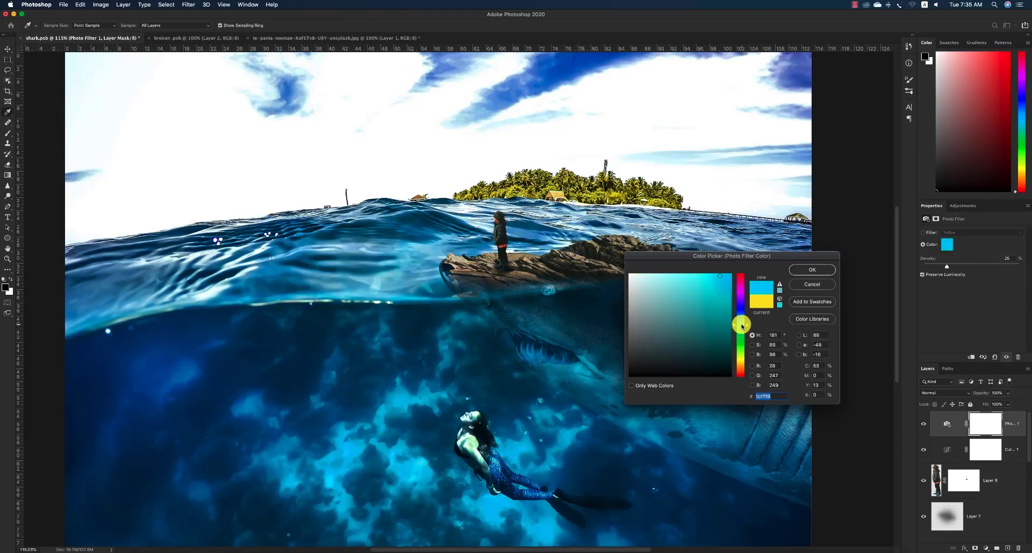
left_click(715, 274)
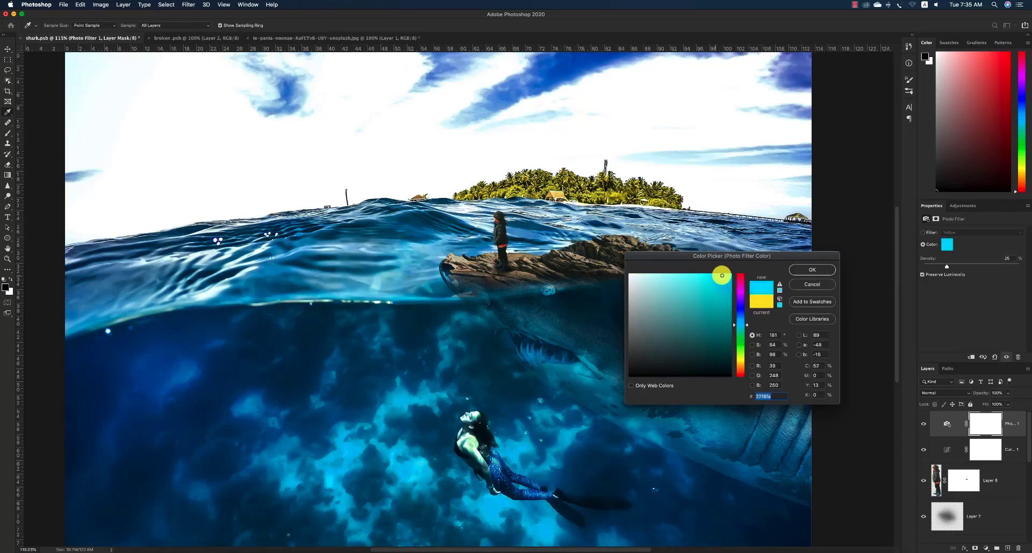
left_click_drag(722, 275, 717, 272)
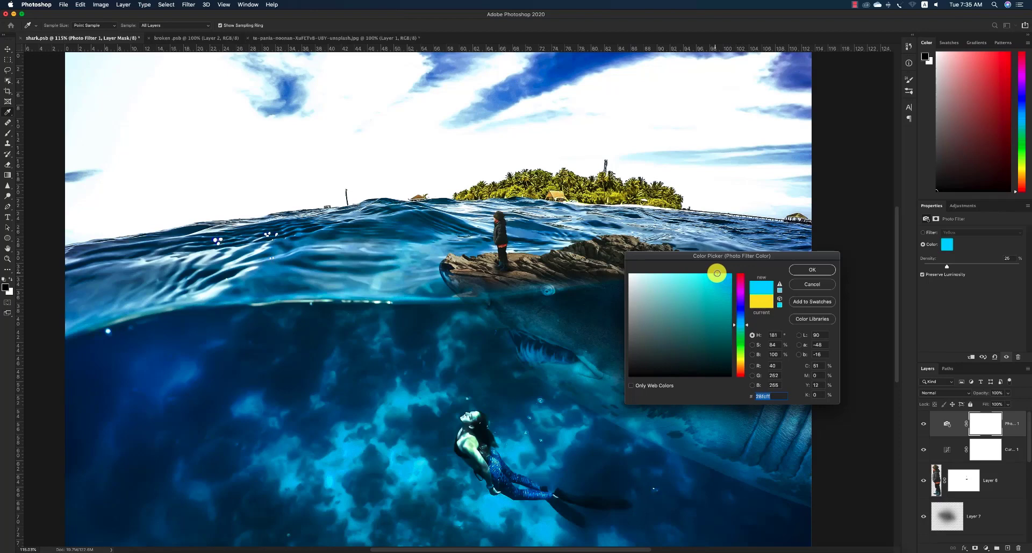
left_click(818, 269)
Crop the image equally on both sides to about 73 cm wide, keeping the full height and centring the shark scene.
key("z")
left_click(571, 355, "alt")
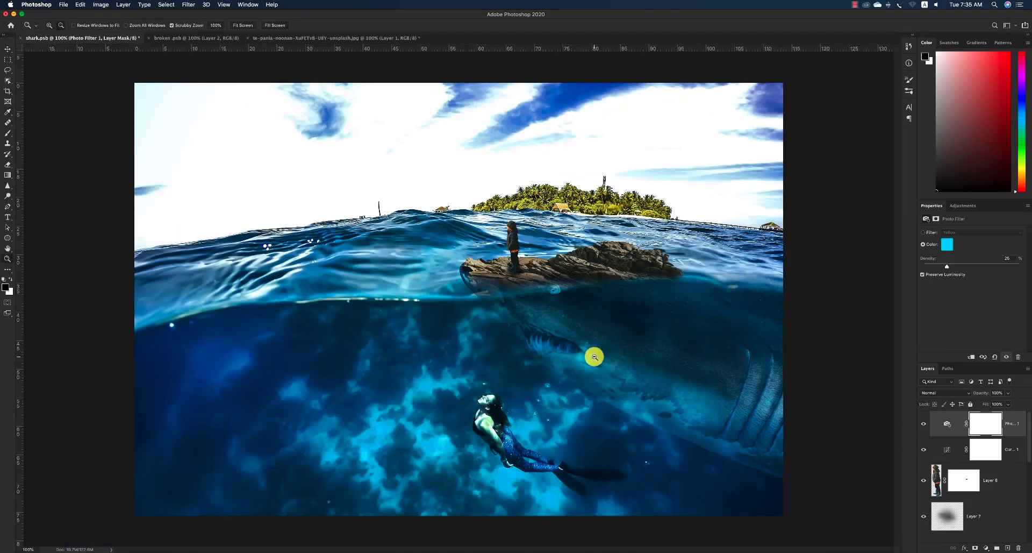
left_click(594, 357, "alt")
left_click(10, 92)
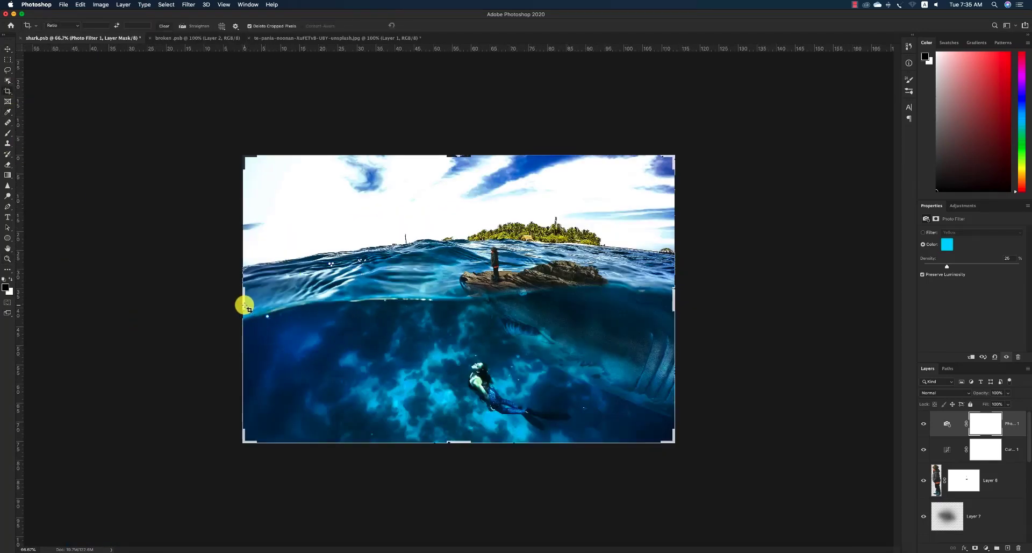
left_click_drag(244, 301, 322, 308)
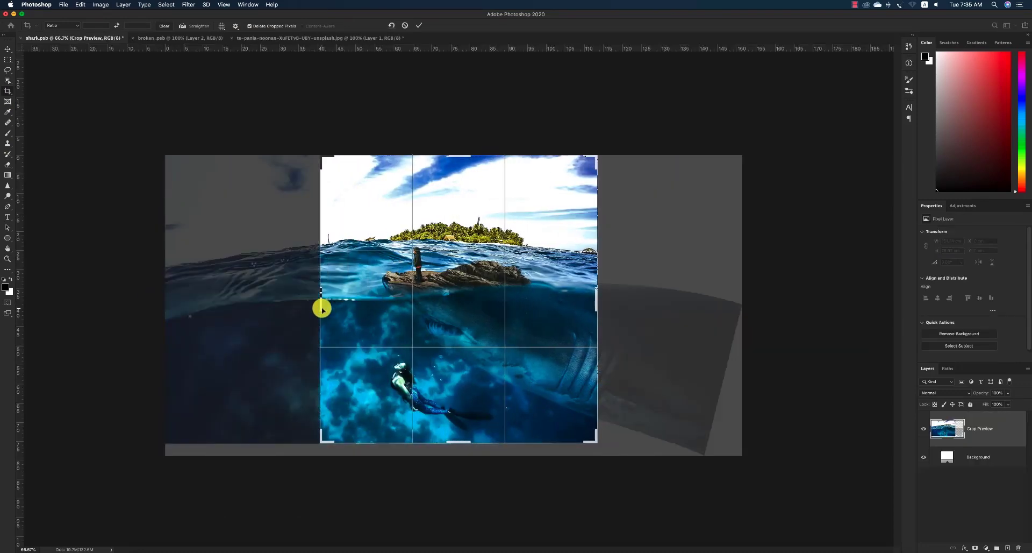
key("Return")
Deselect all layers and examine the framing and colours of the cropped composite.
key("z")
key("super+0")
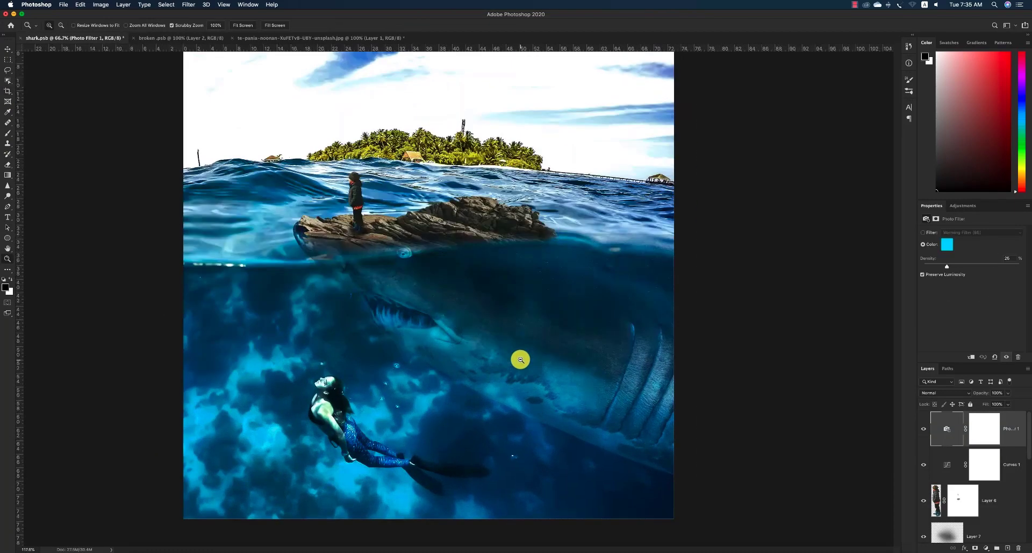
left_click_drag(520, 359, 518, 357)
key("v")
left_click(715, 302)
key("z")
left_click(573, 303, "alt")
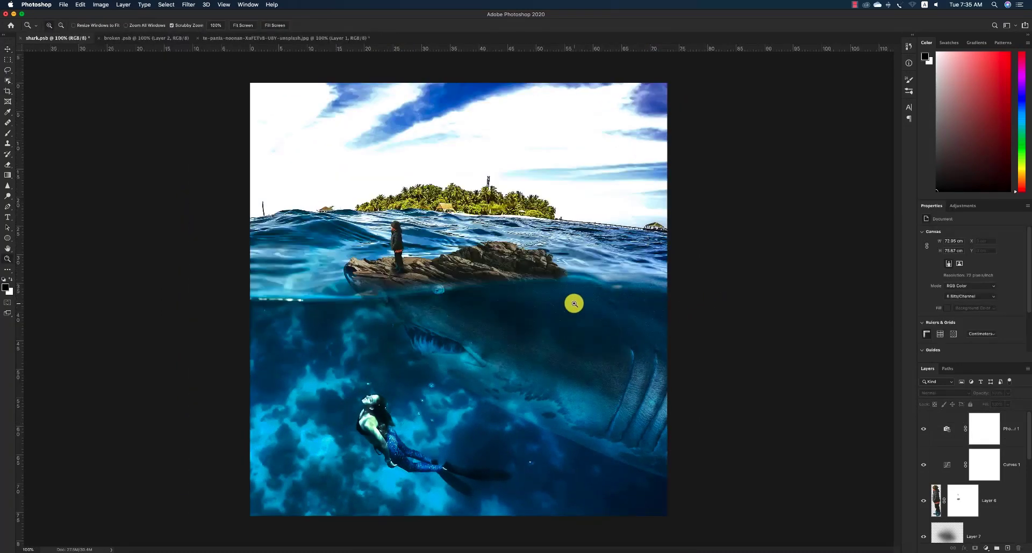
Create a new empty layer above the rocks' layer and move it to the very top of the layer stack.
key("v")
left_click(524, 262)
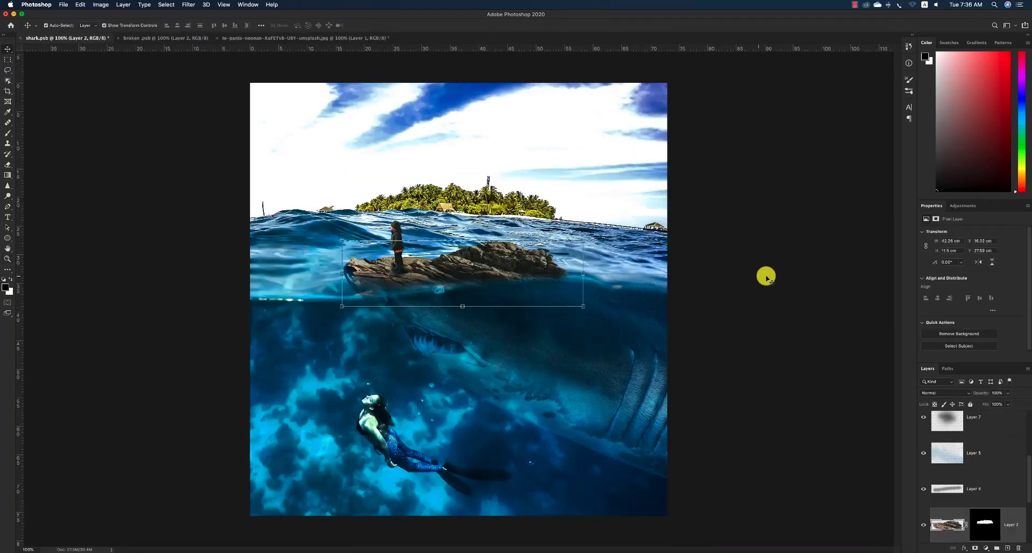
left_click(1010, 549)
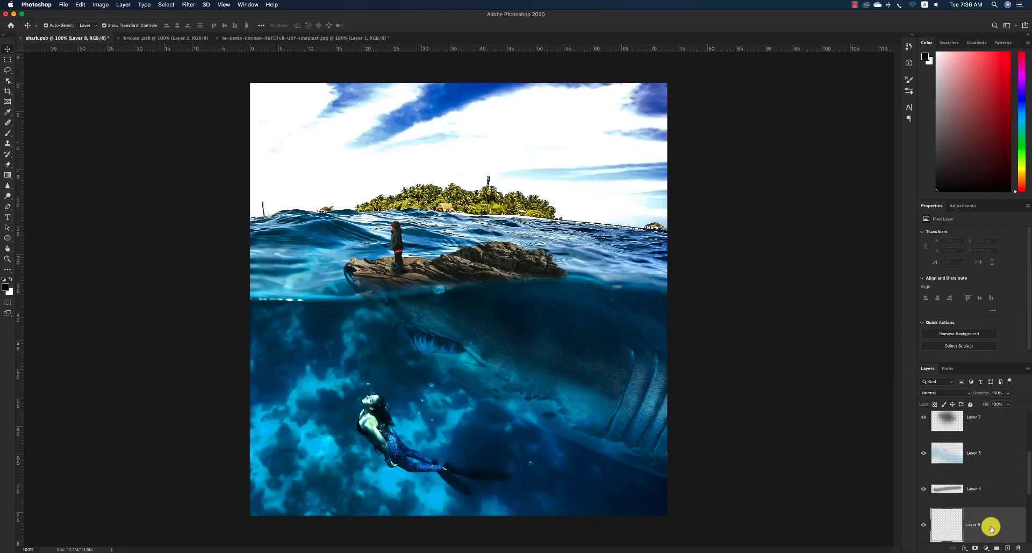
key("super+shift+bracketright")
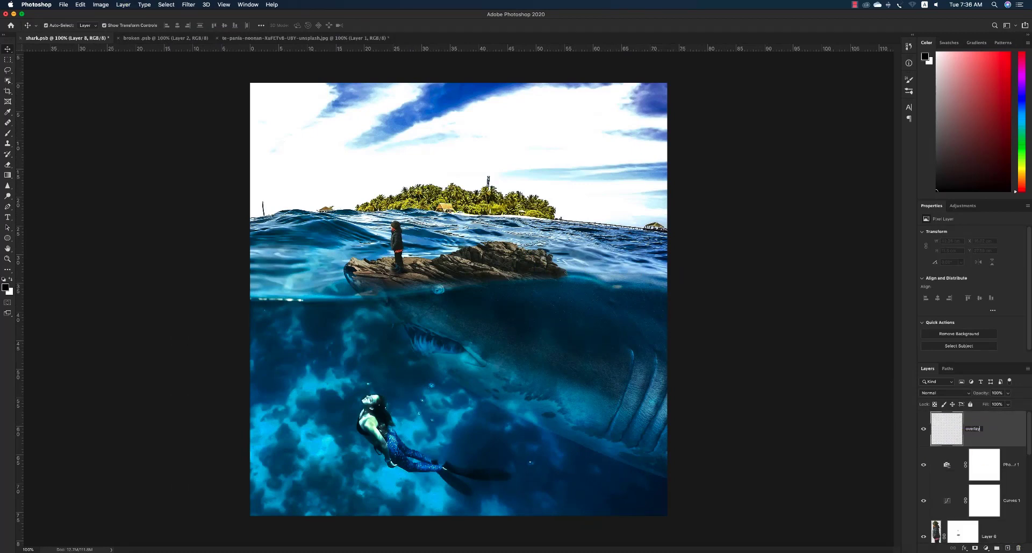
Finish naming the new top layer overlay and set its blend mode to Overlay.
left_click(937, 392)
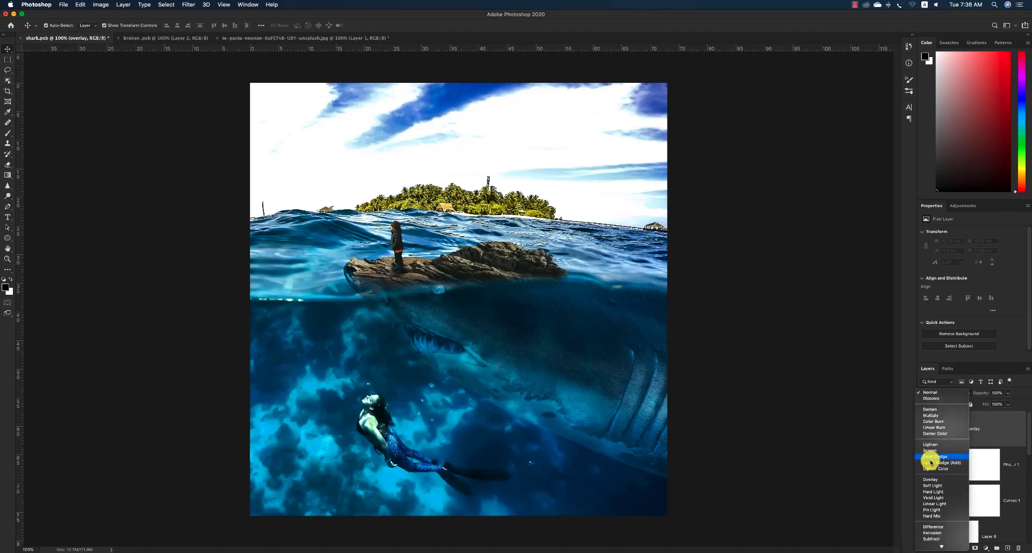
left_click(936, 479)
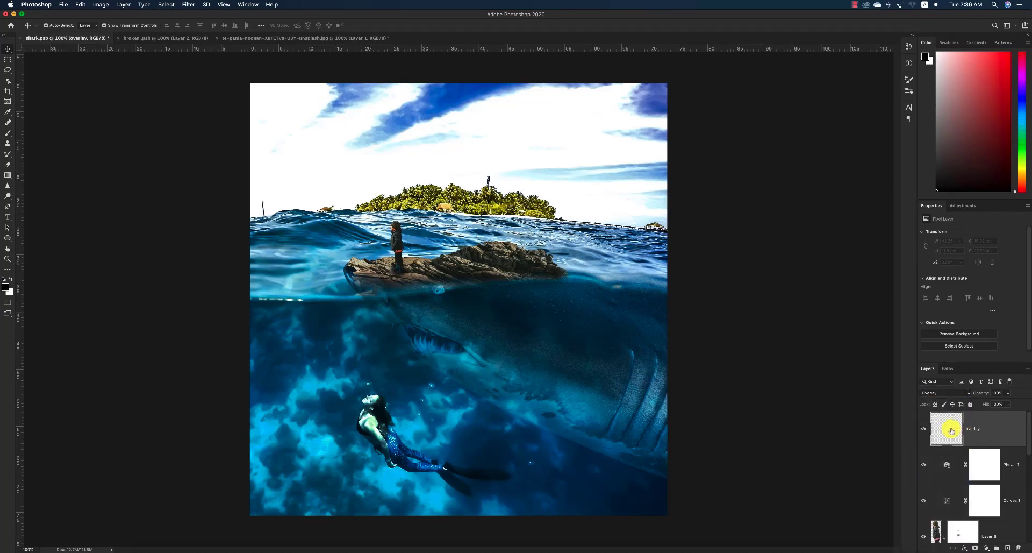
Paint white highlights along the shark's lower belly on the overlay layer with an enlarged soft brush.
key("b")
key("bracketright")
key("bracketright")
key("bracketright")
key("bracketright")
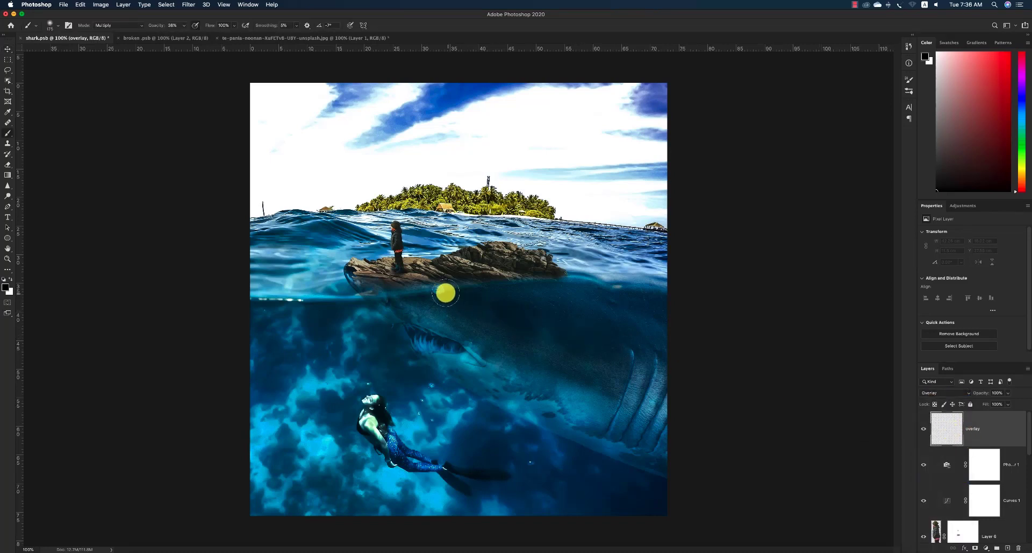
left_click(442, 290)
key("super+z")
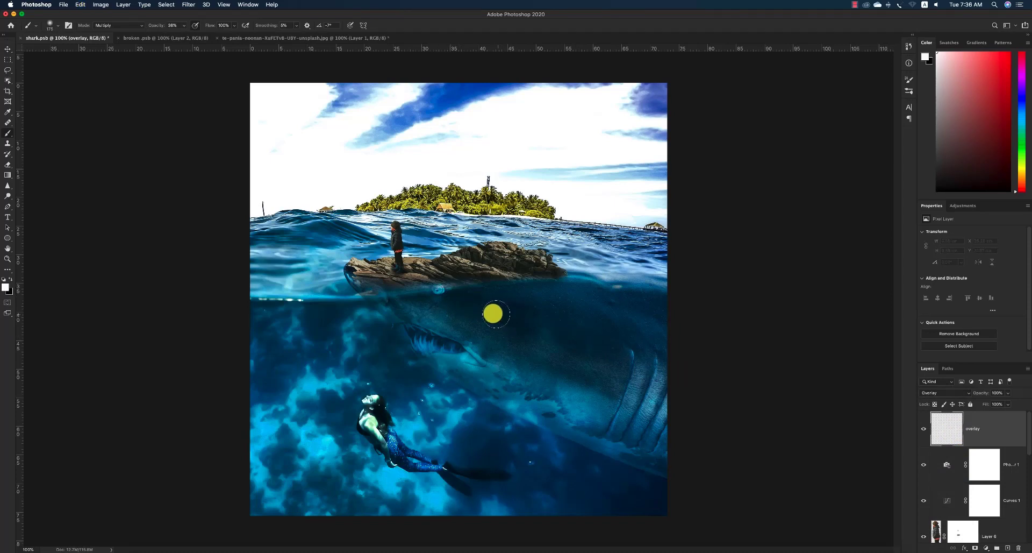
mouse_move(450, 349)
left_mouse_down()
mouse_move(423, 339)
mouse_move(445, 339)
left_mouse_up()
key("super+z")
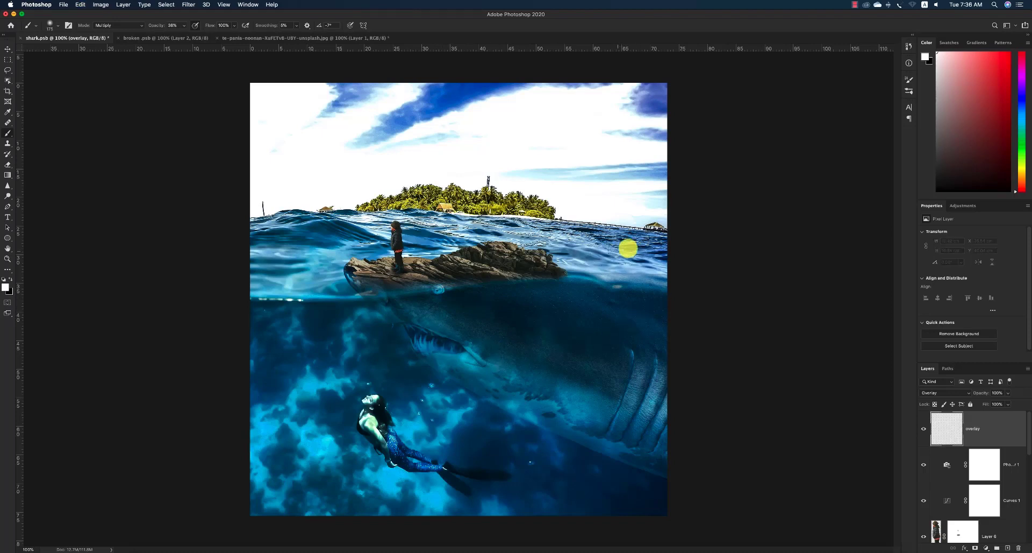
left_click_drag(461, 403, 848, 543)
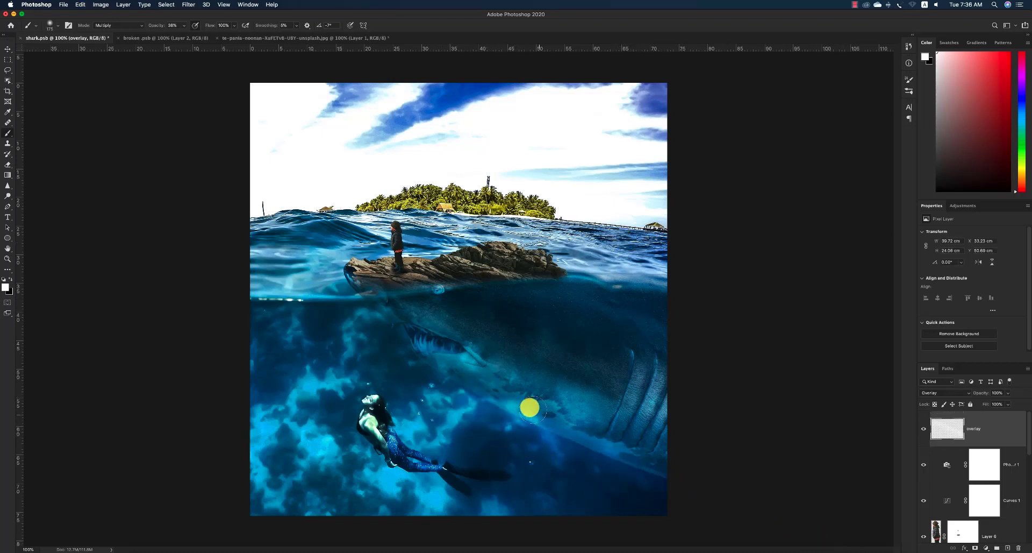
Compare the scene with and without the shark's layer, then lower that layer's fill to fade the shark into the water.
scroll(950, 468, "down", 5)
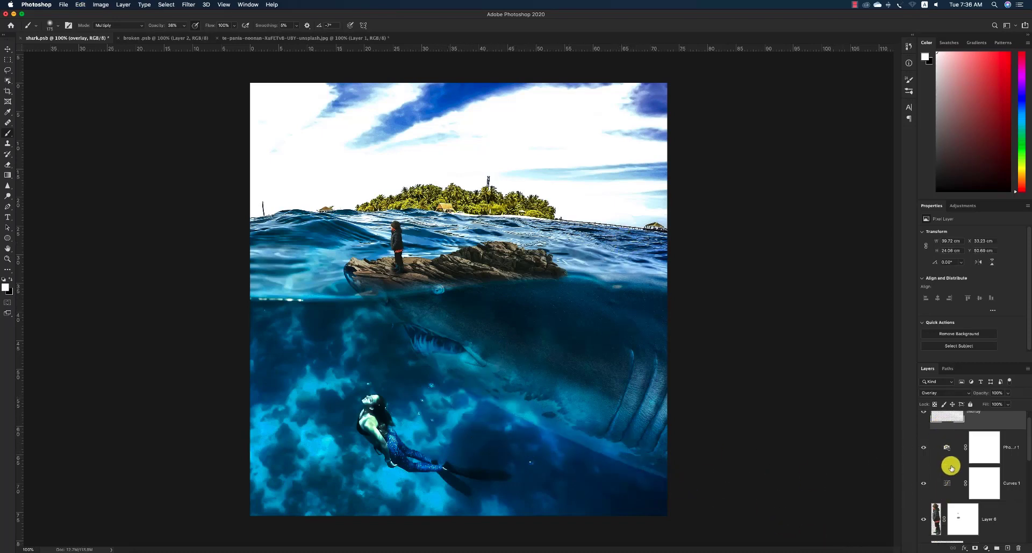
left_click(923, 488)
left_click(924, 488)
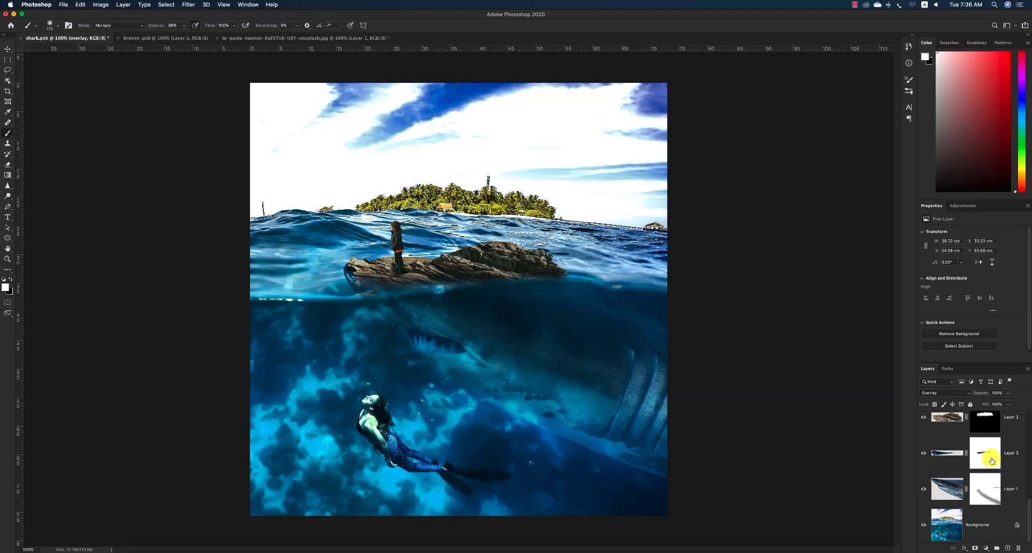
left_click(951, 488)
left_click(1008, 404)
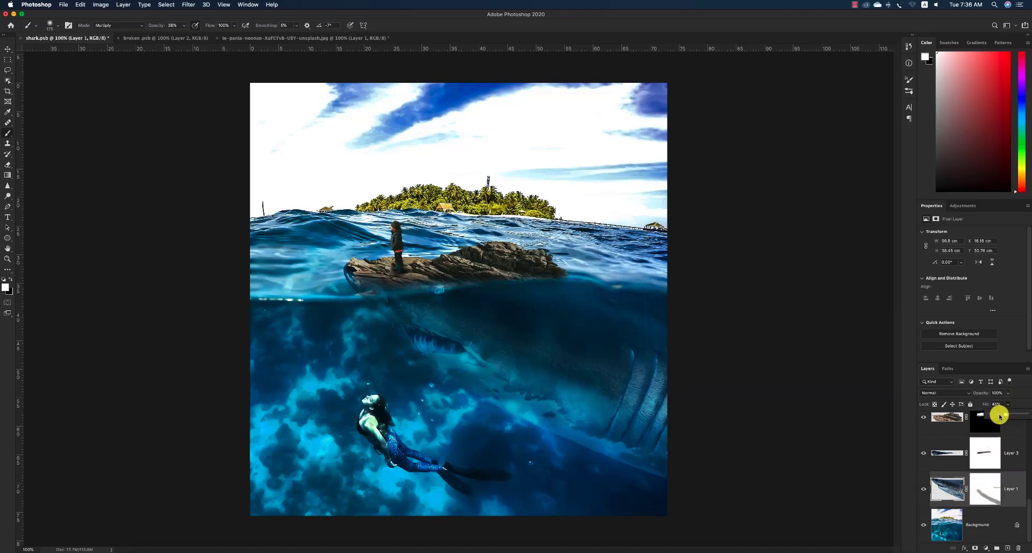
left_click(999, 415)
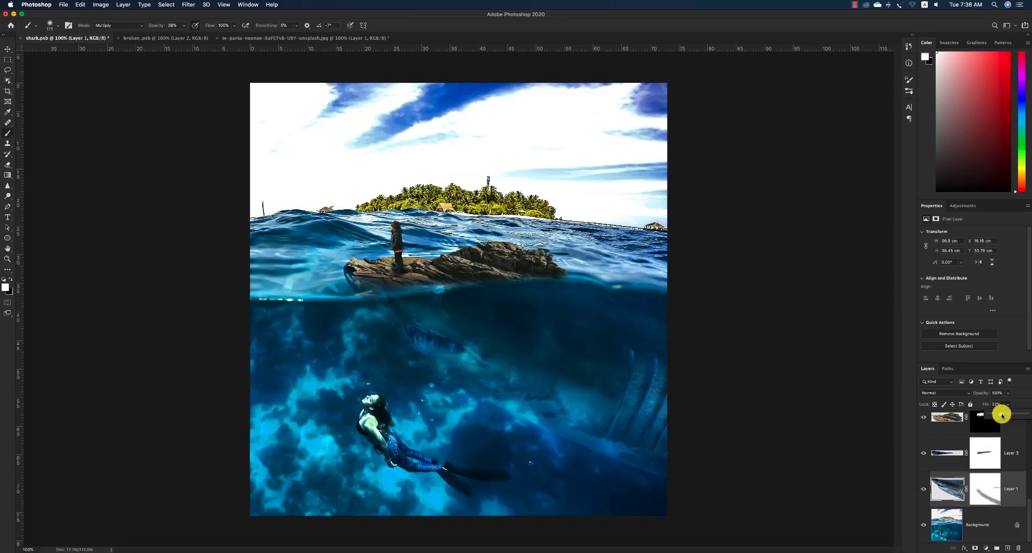
key("v")
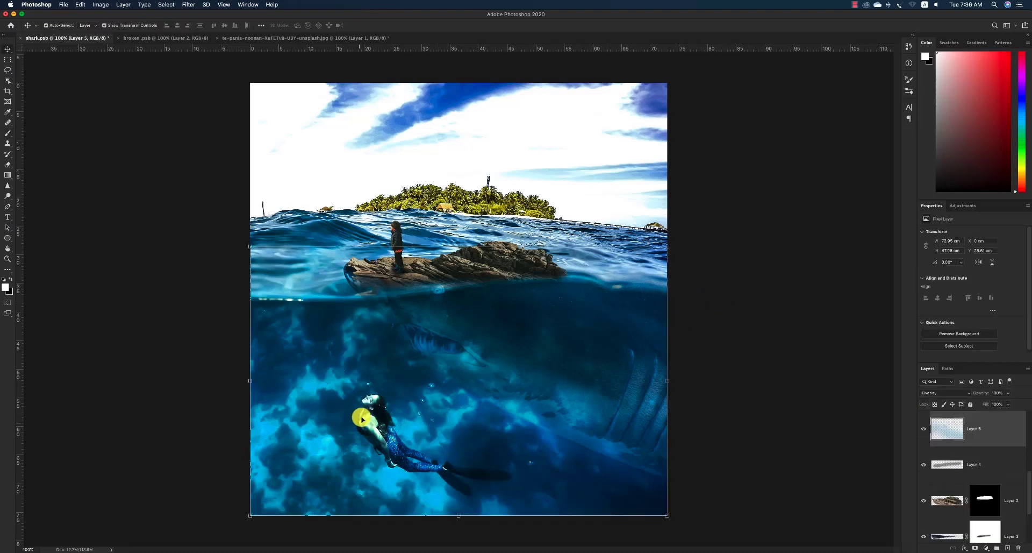
left_click(192, 5)
left_click(222, 68)
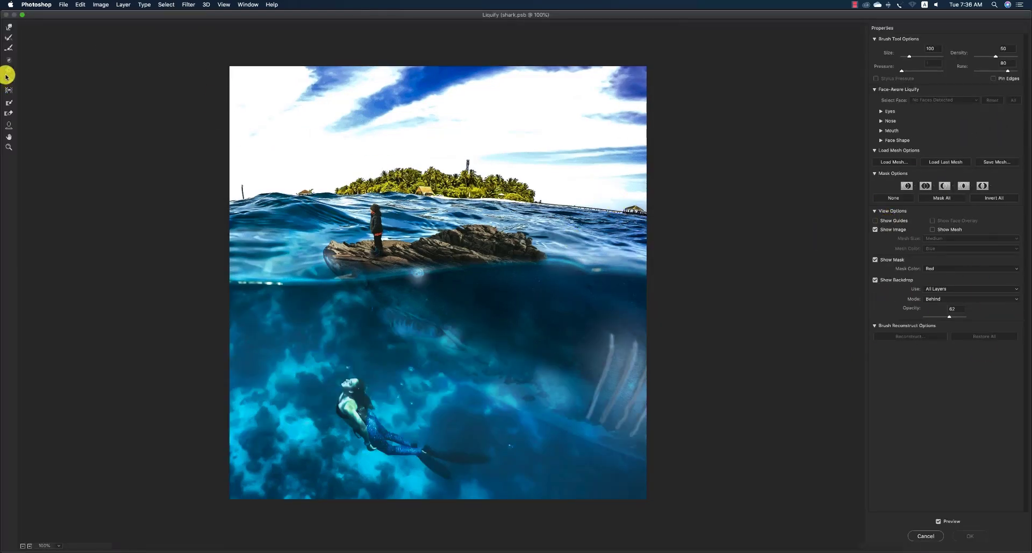
left_click_drag(347, 384, 344, 387)
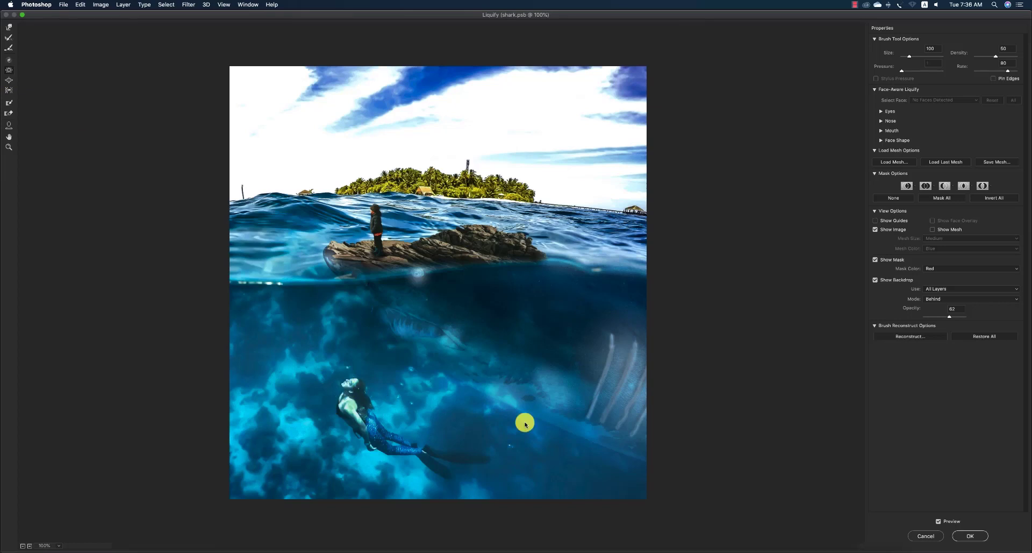
key("Escape")
Unlock the Background layer to make it a regular editable layer.
scroll(941, 483, "down", 5)
left_click(946, 517)
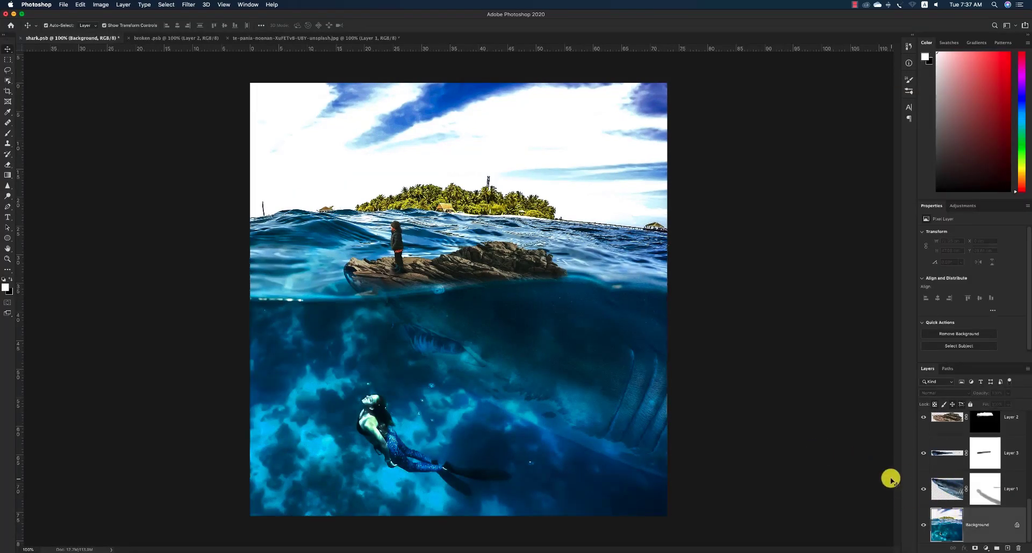
left_click(1024, 531)
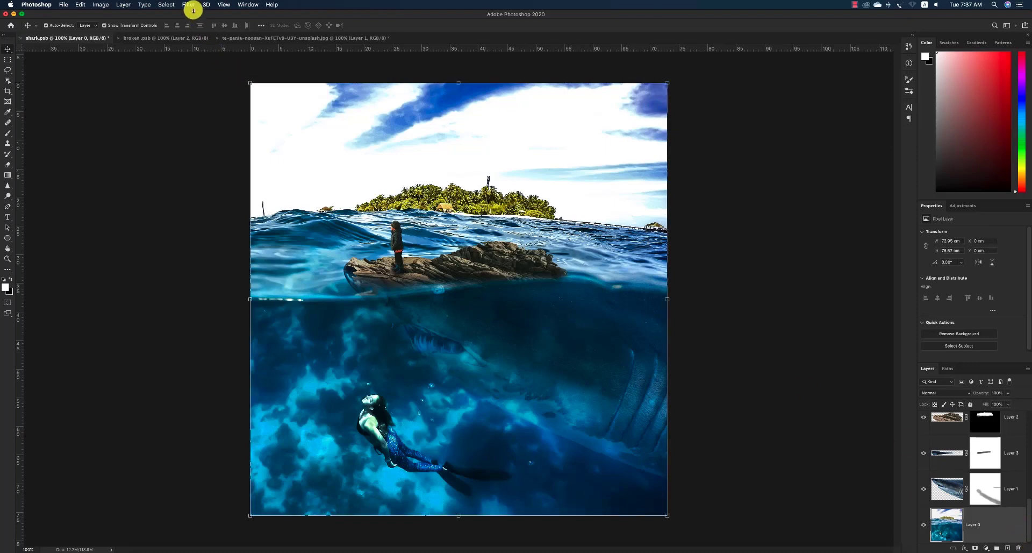
Reshape the diver on the unlocked background layer with Liquify, enlarging the brush to 1000 or more.
left_click(189, 5)
left_click(197, 69)
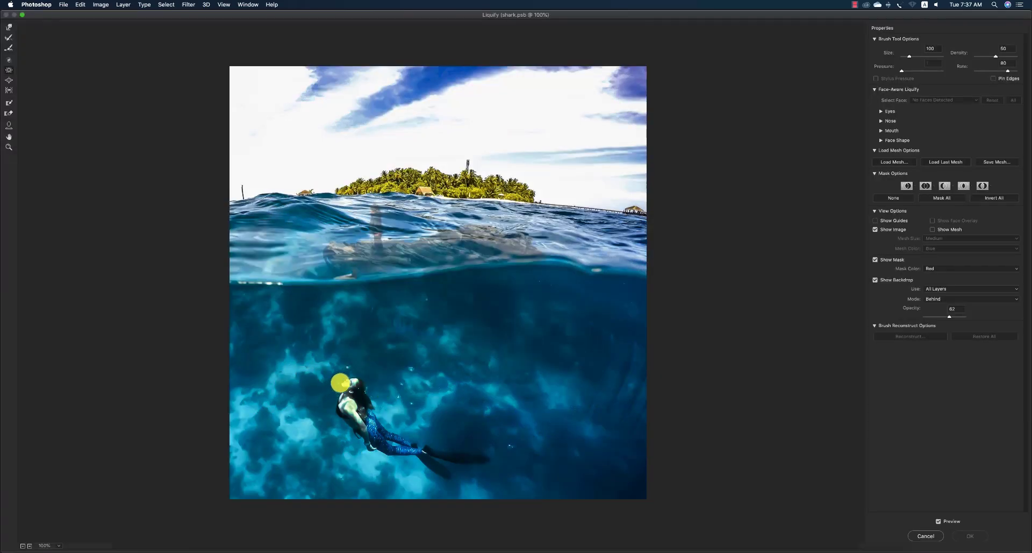
left_click_drag(340, 382, 339, 387)
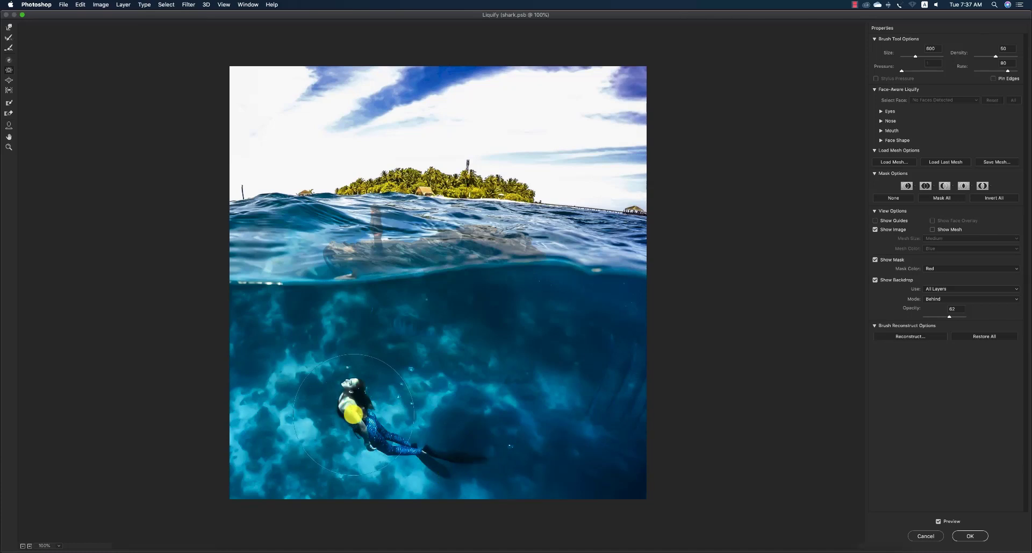
key("bracketright")
key("bracketright")
key("bracketright")
key("bracketright")
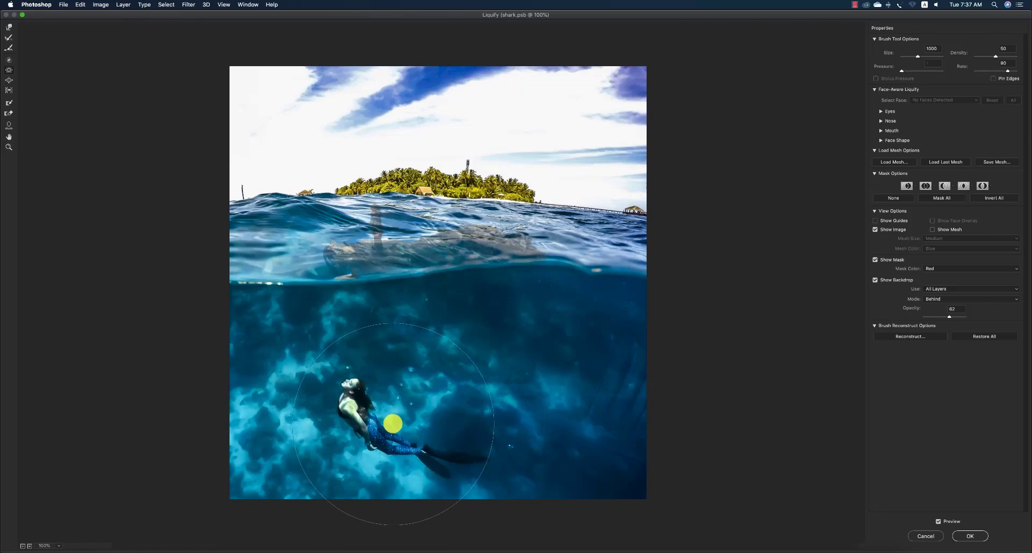
key("bracketright")
key("bracketright")
left_click(959, 542)
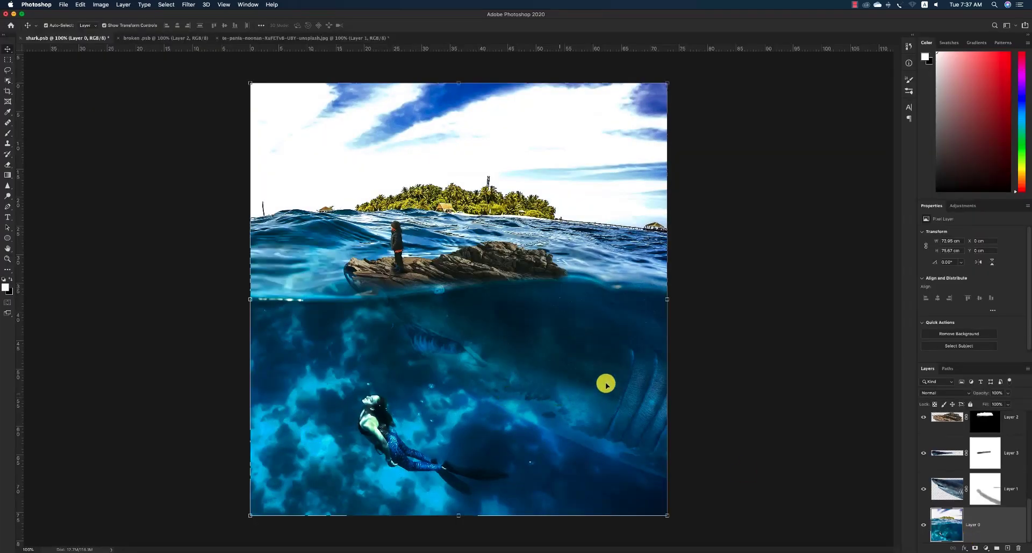
Create a new layer named dodge directly above Layer 5 and set its blend mode to Color Dodge.
left_click(468, 275)
key("z")
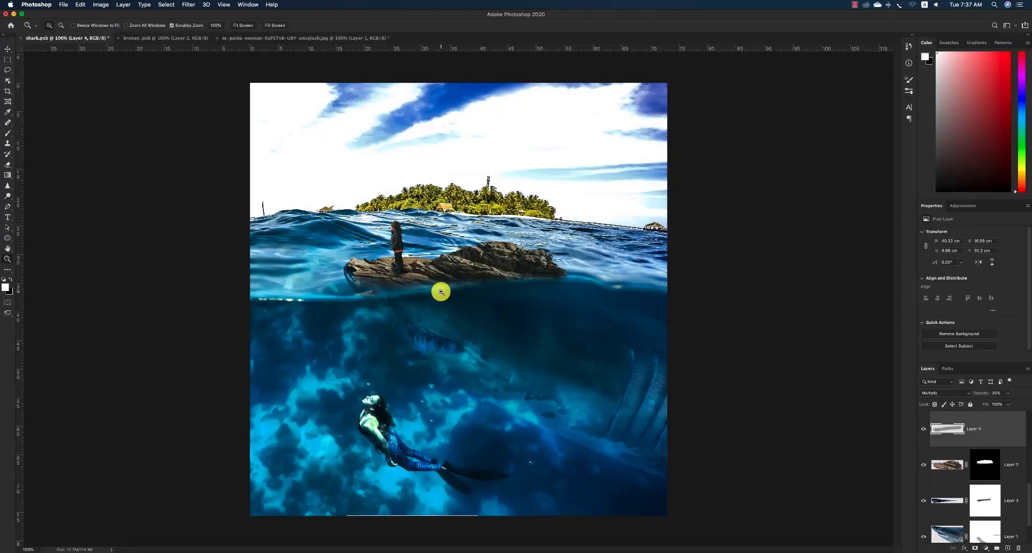
left_click_drag(437, 290, 473, 327)
key("v")
left_click(438, 286)
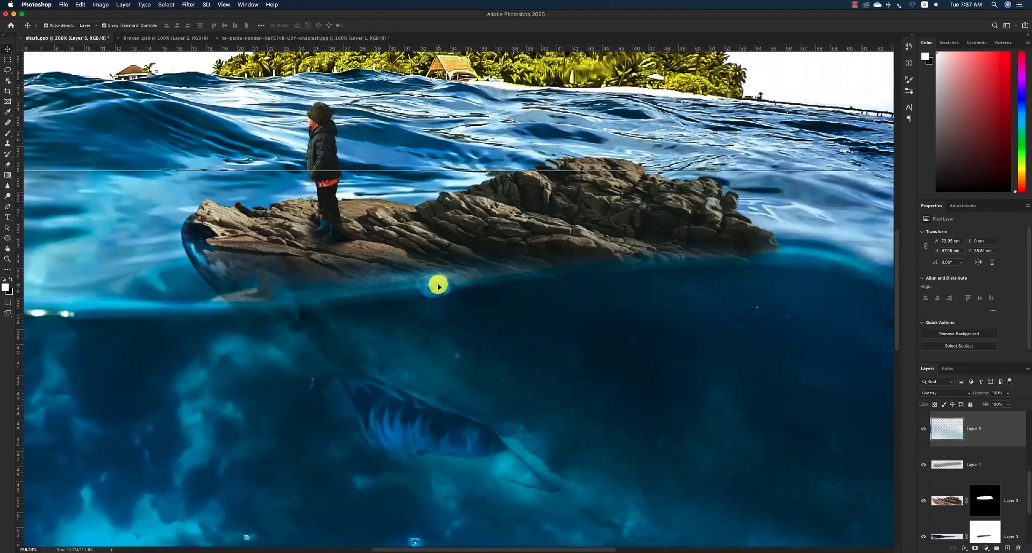
left_click_drag(436, 259, 433, 253)
key("super+z")
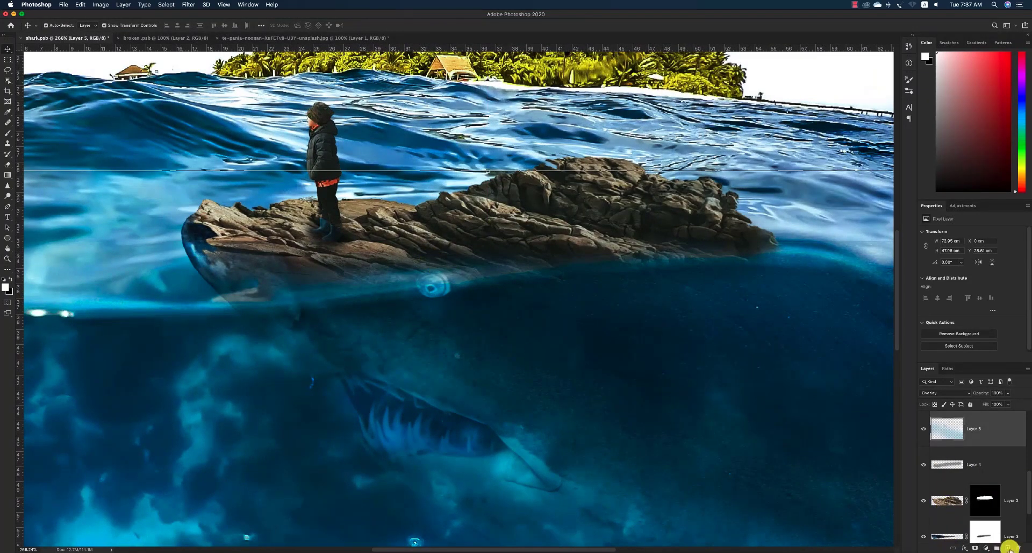
left_click(1008, 548)
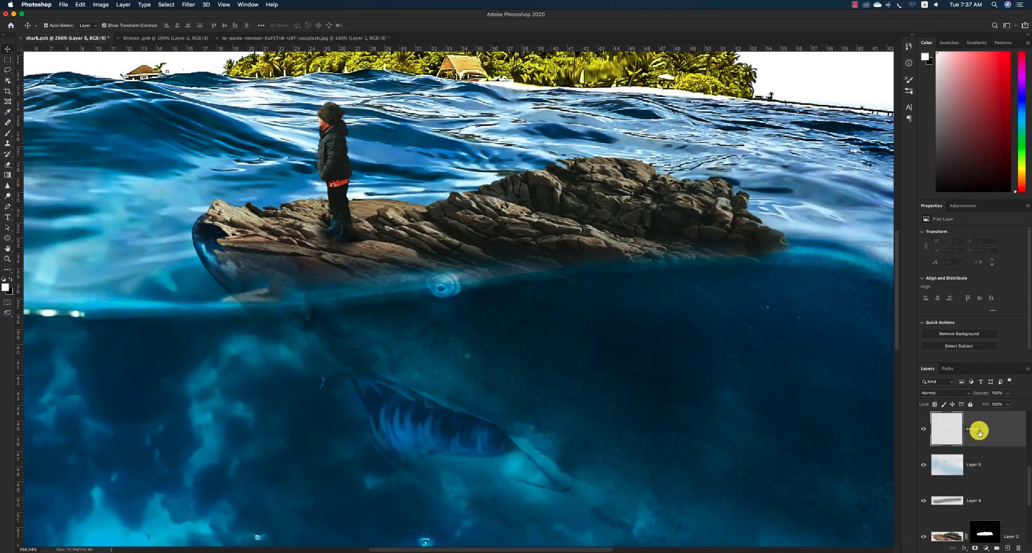
key("Return")
left_click(936, 393)
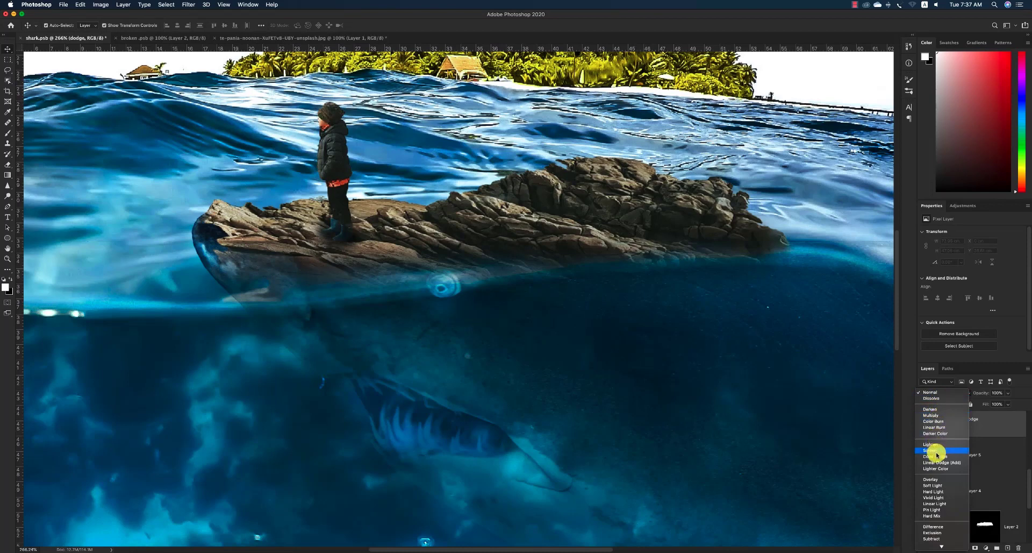
left_click(936, 456)
Retouch the bright ring at the waterline and the shark's snout on Layer 5 with white and black brush dabs.
left_click(451, 287)
key("b")
left_click(445, 288)
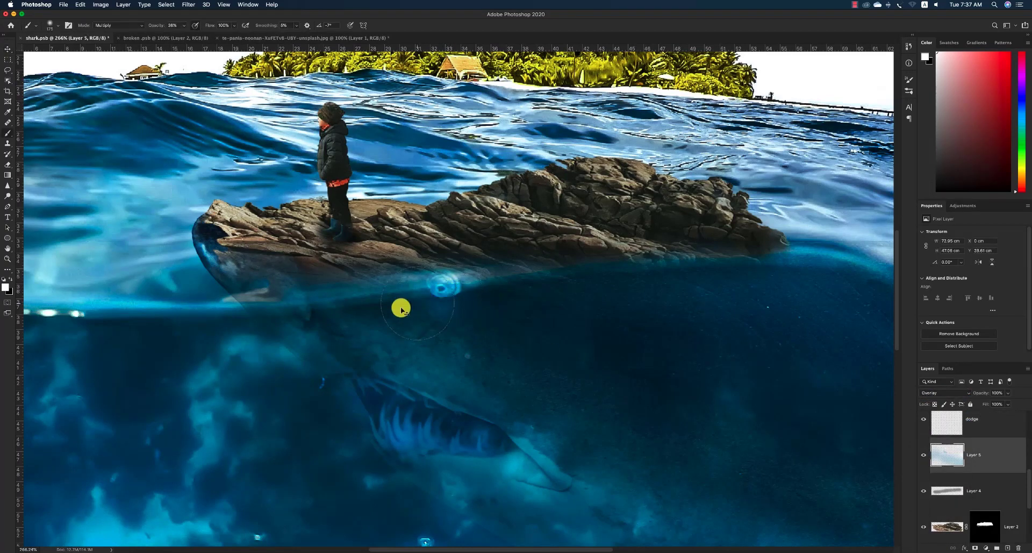
key("x")
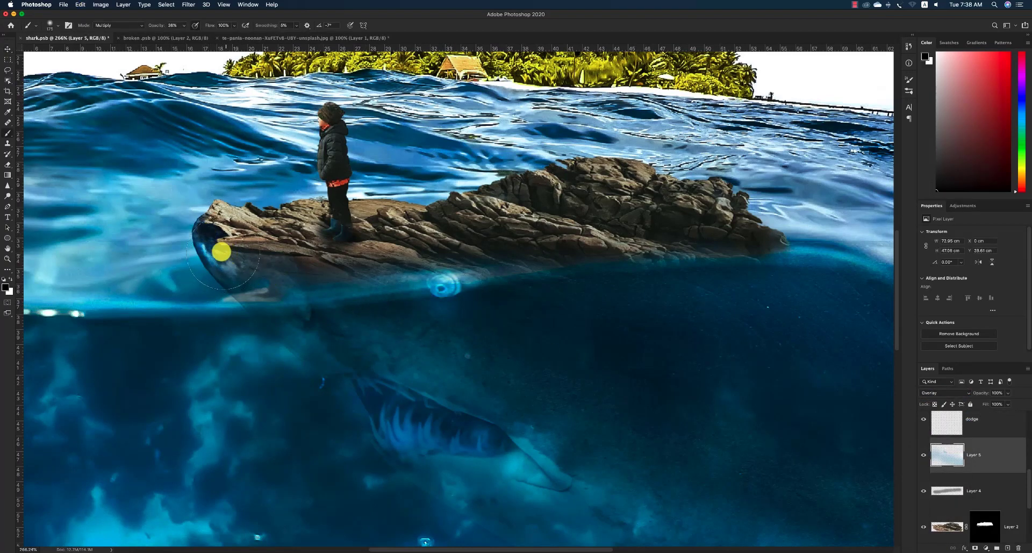
left_click(209, 233)
key("z")
left_click(275, 291, "alt")
left_click(312, 294, "alt")
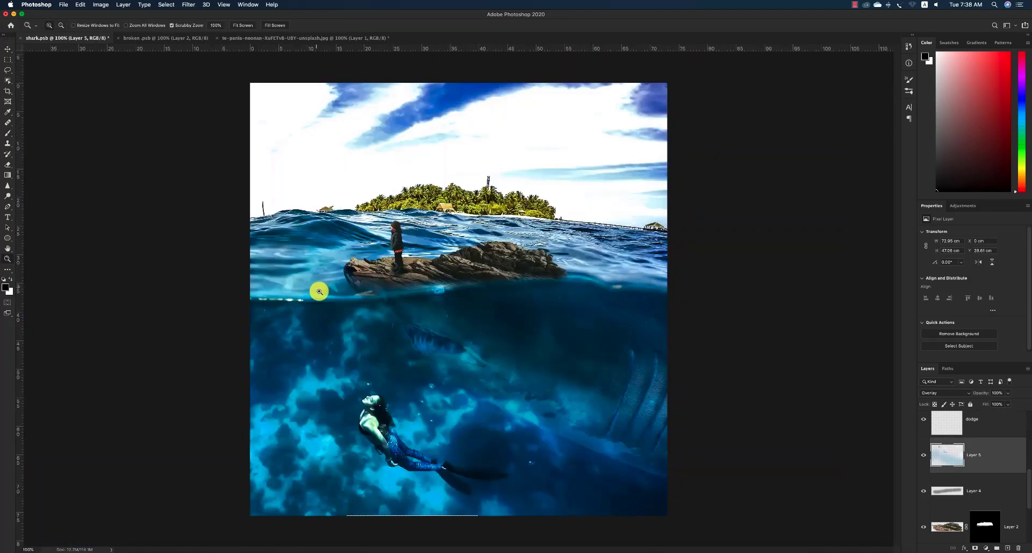
Paint black along the lower edge of the rocks and the shark's snout on the dodge layer, trying a white stroke as well.
key("b")
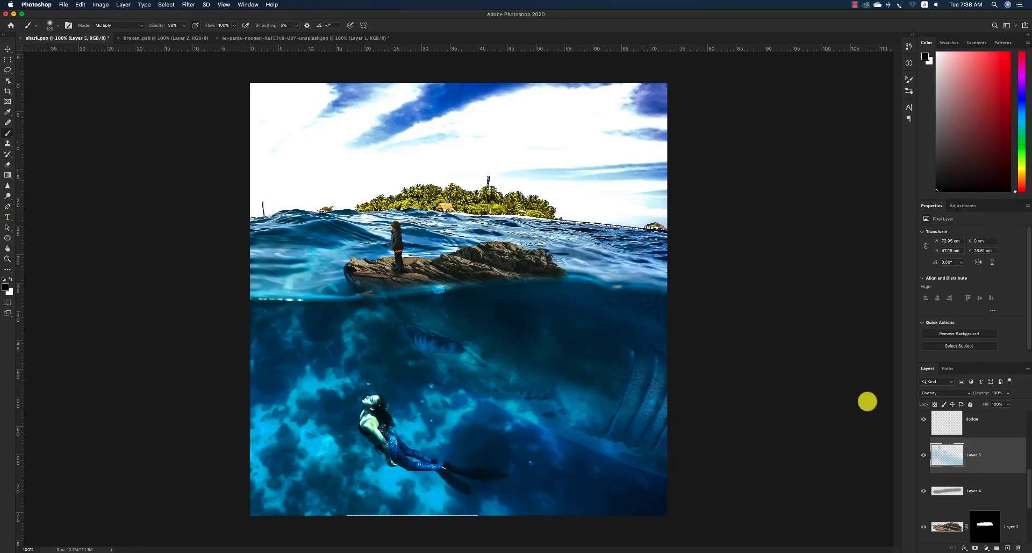
left_click(943, 419)
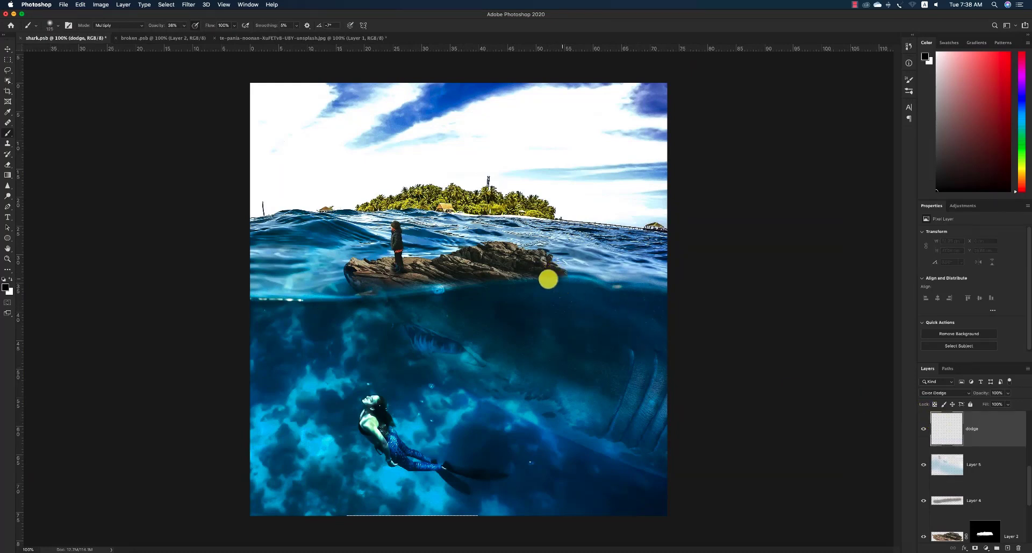
mouse_move(539, 280)
left_mouse_down()
mouse_move(556, 274)
mouse_move(518, 276)
mouse_move(555, 277)
left_mouse_up()
key("x")
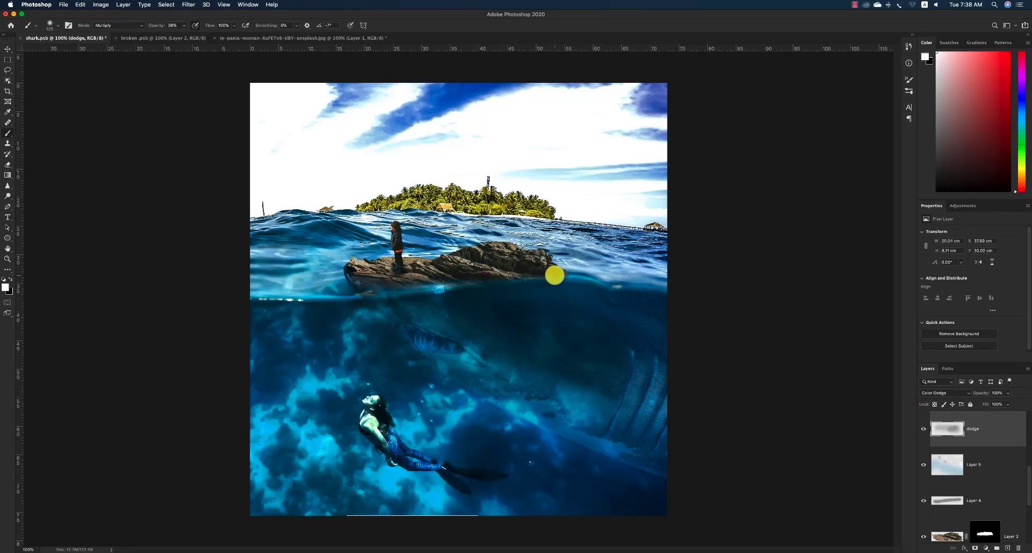
mouse_move(555, 275)
left_mouse_down()
mouse_move(382, 287)
mouse_move(361, 269)
left_mouse_up()
key("super+z")
key("x")
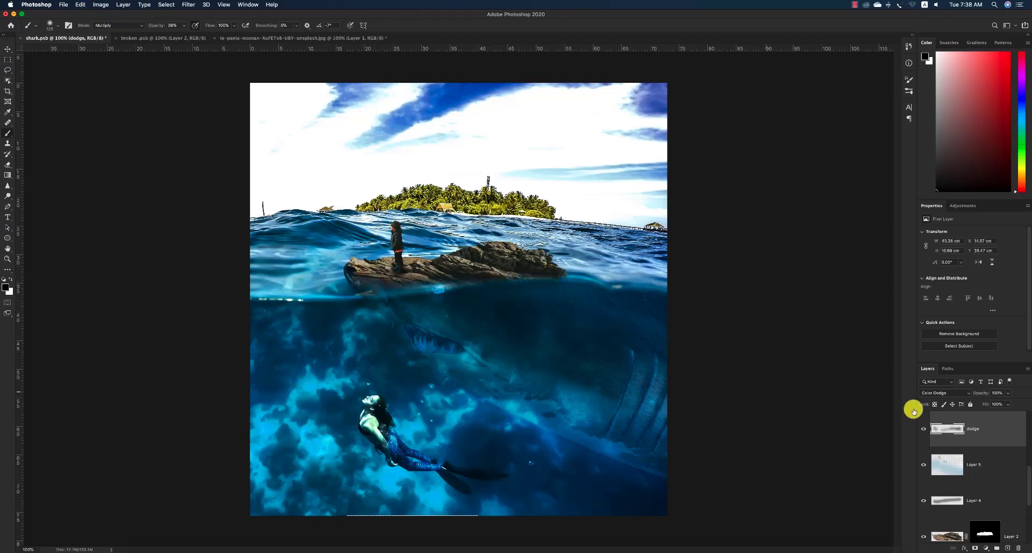
Keep the dodge layer in Color Dodge and add black strokes at the waterline beyond the rocks and above the diver's fins.
left_click(940, 393)
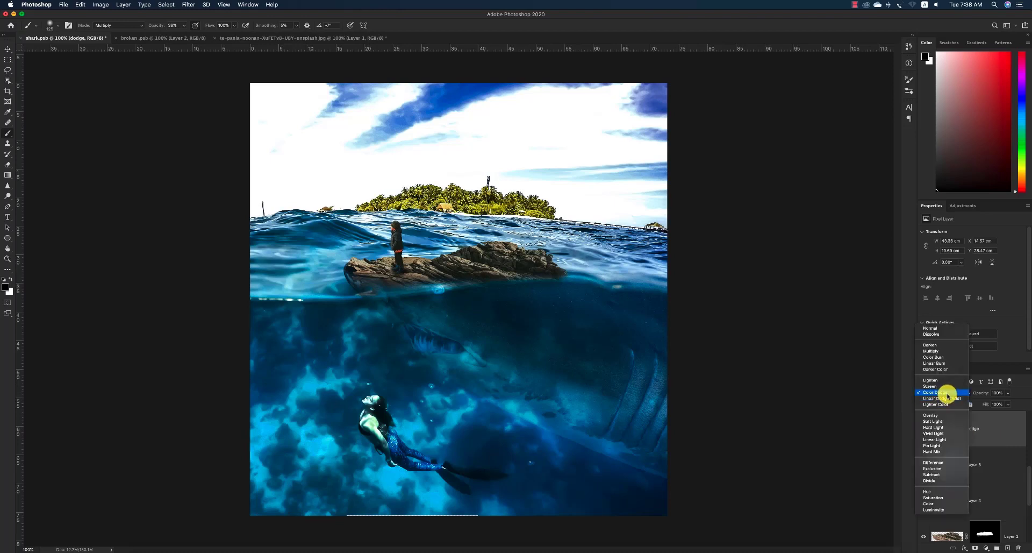
left_click(947, 393)
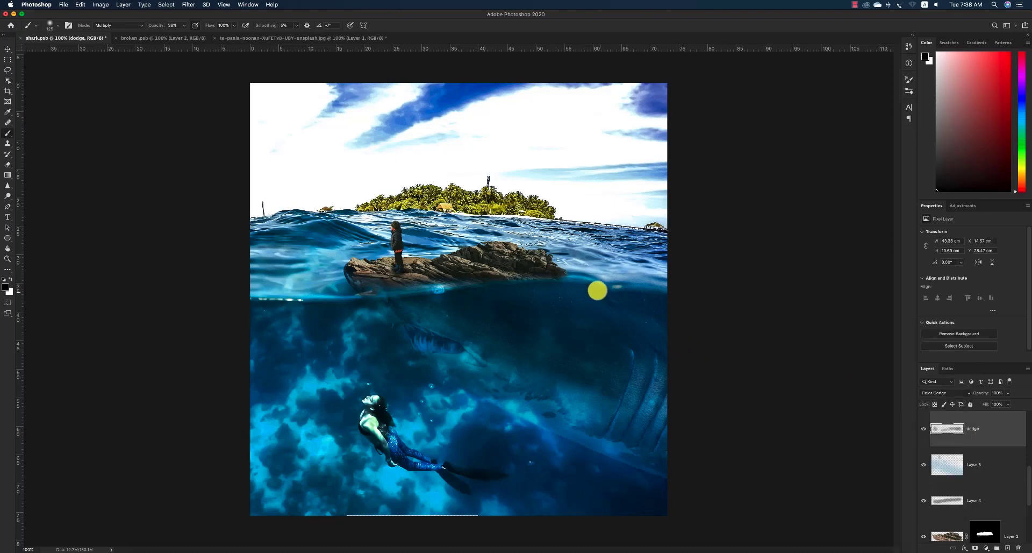
mouse_move(578, 277)
left_mouse_down()
mouse_move(631, 282)
mouse_move(596, 278)
left_mouse_up()
left_click_drag(514, 425, 481, 419)
Try a white brush stroke over the shark's striped underwater fin on the dodge layer, then undo it.
key("x")
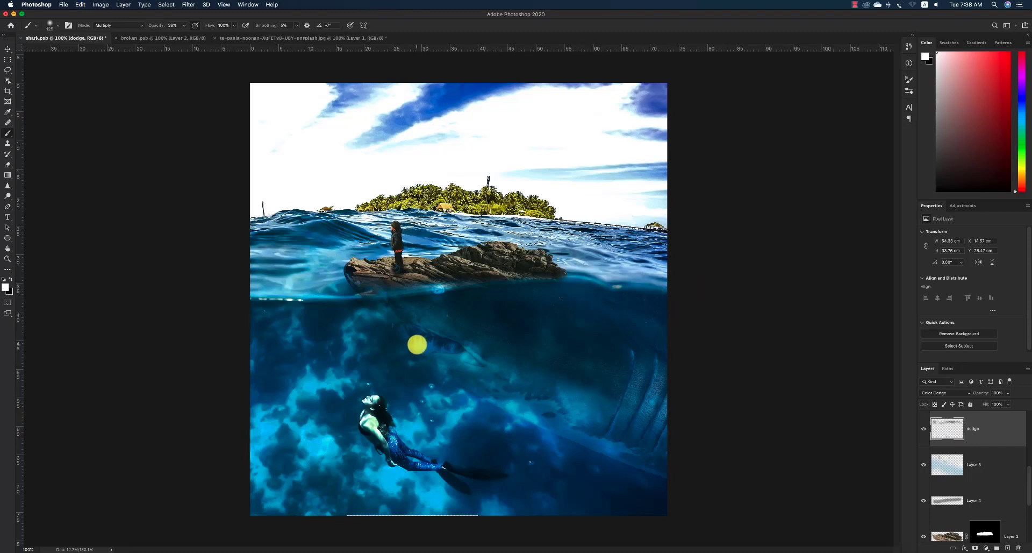
mouse_move(417, 345)
left_mouse_down()
mouse_move(448, 345)
mouse_move(406, 333)
left_mouse_up()
key("super+z")
key("super+z")
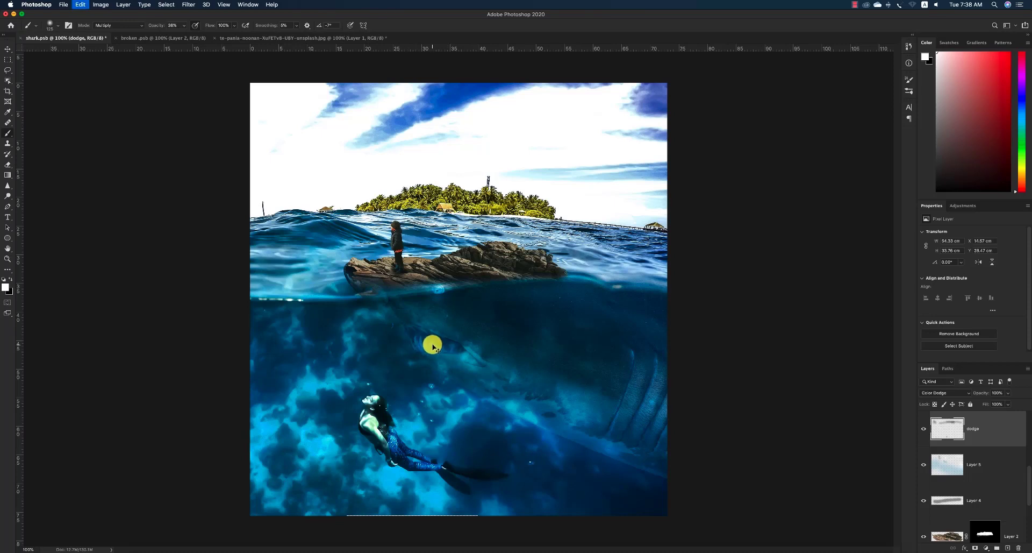
Undo the last three brush edits made on the dodge layer around the shark's underwater fin.
key("super+z")
key("super+z")
key("super+z")
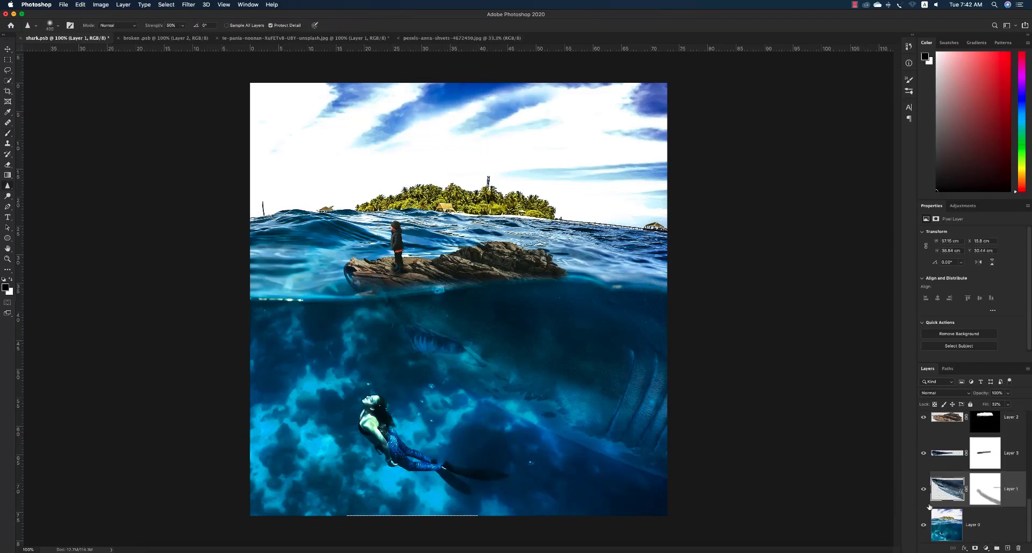
Sharpen the shark on Layer 1 with the Sharpen tool, deselect the layer and save the document.
key("v")
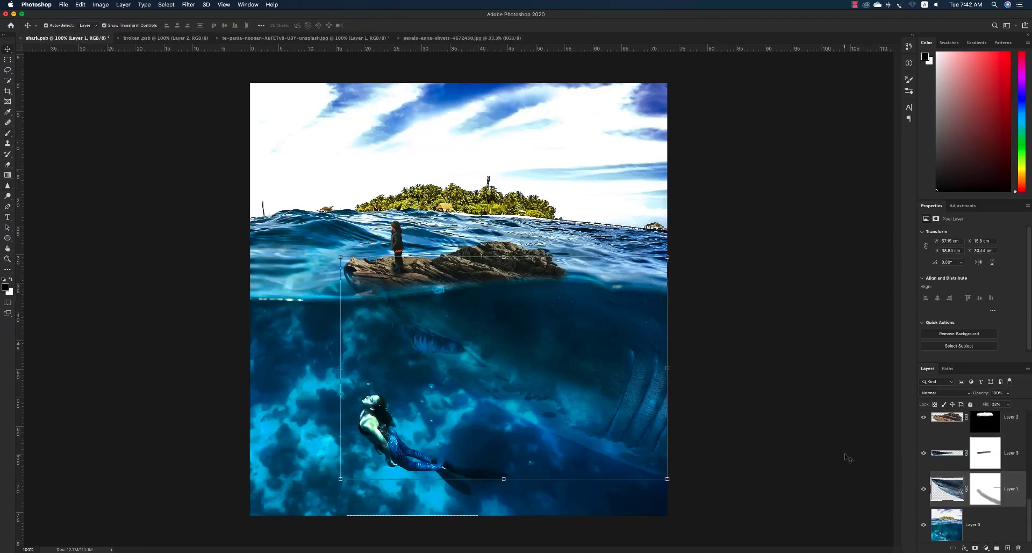
left_click(6, 188)
left_click(33, 192)
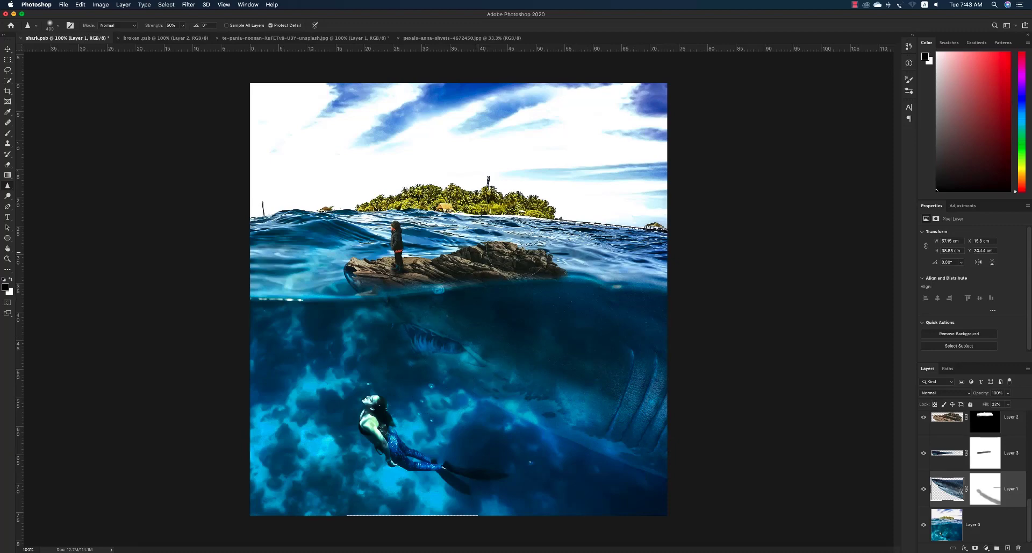
key("v")
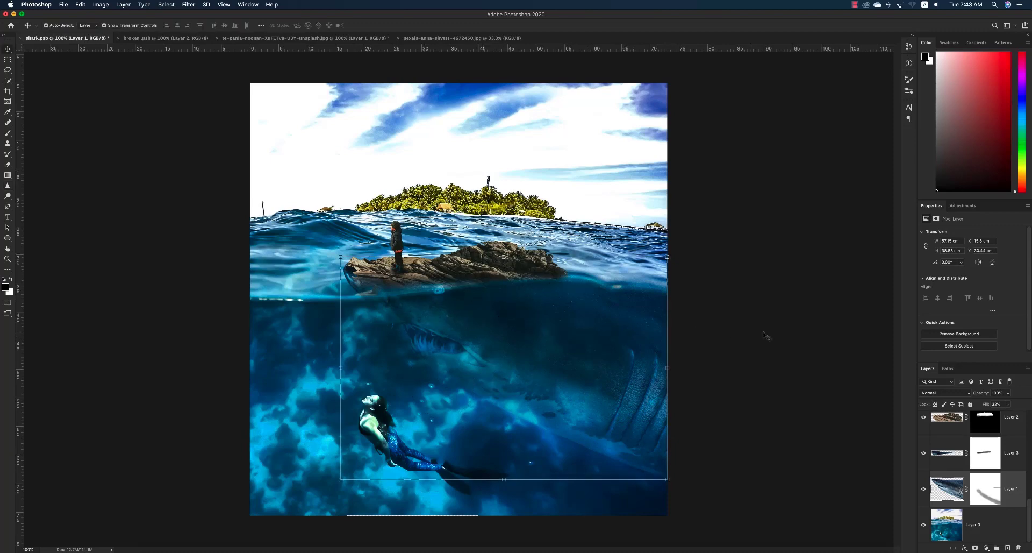
left_click(800, 335)
key("super+s")
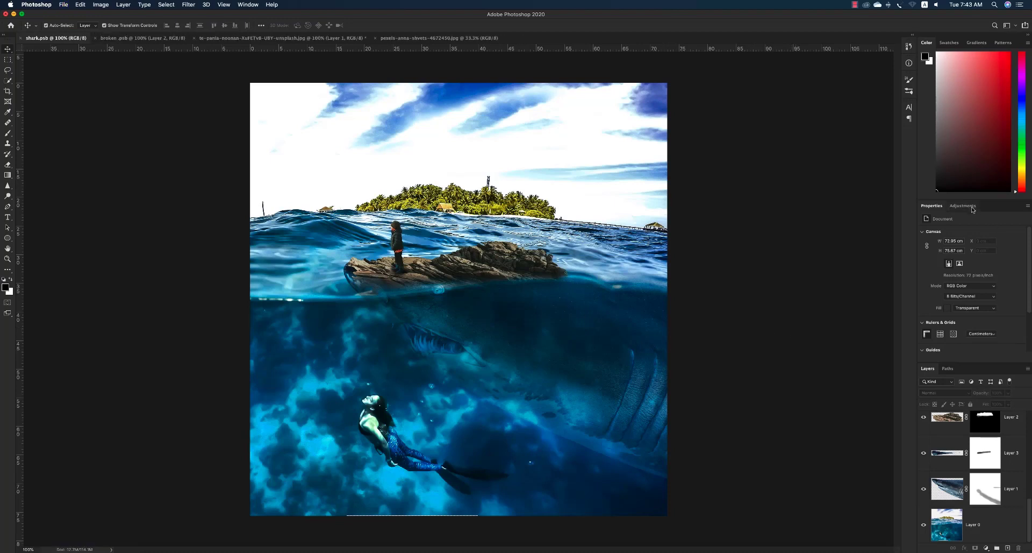
Add a Brightness/Contrast adjustment layer above the overlay layer with brightness 13 and contrast 38.
left_click(962, 206)
left_click(941, 224)
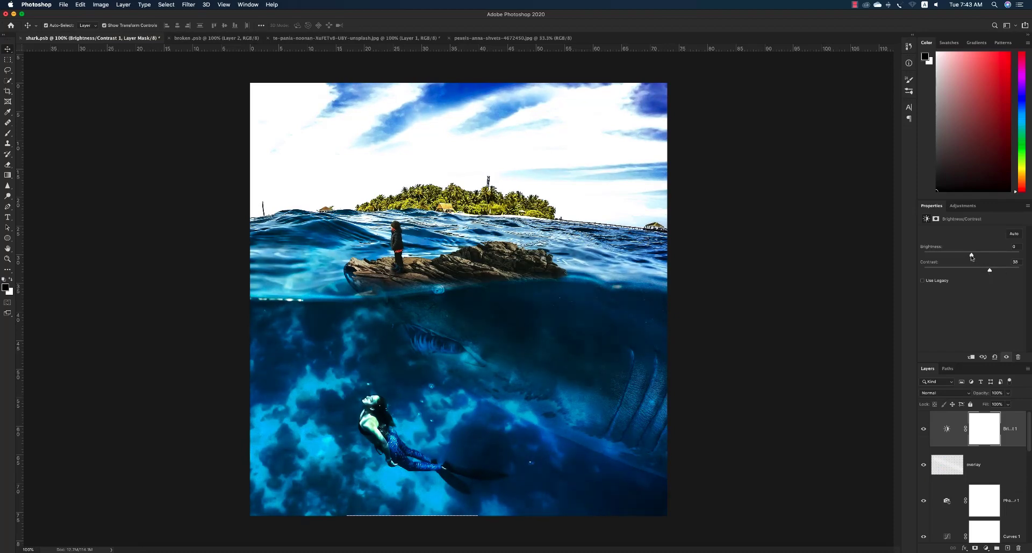
mouse_move(971, 256)
left_mouse_down()
mouse_move(956, 255)
mouse_move(975, 254)
left_mouse_up()
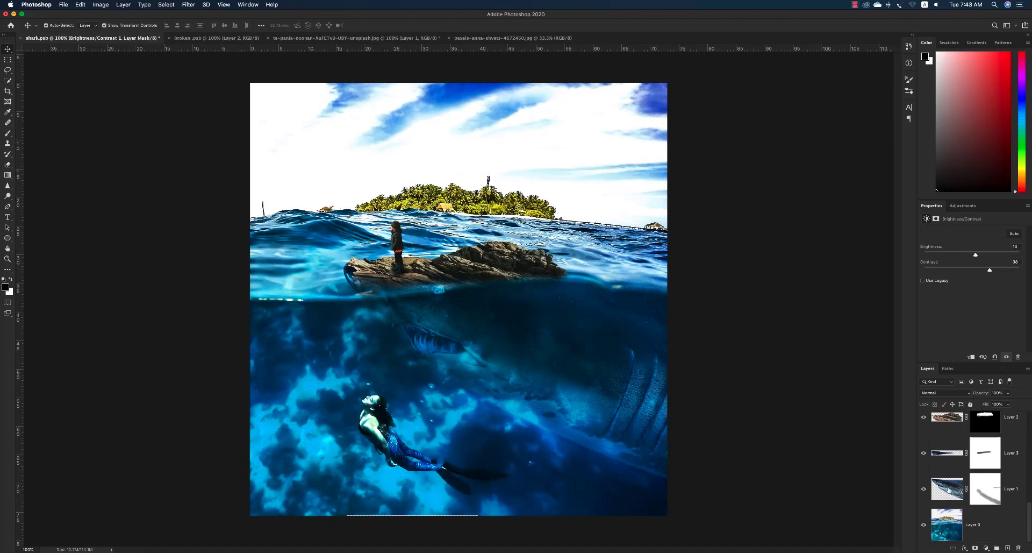
Adjust the fill percentage of the shark's Layer 1, deselect the layer and save the document.
left_click(947, 488)
left_click_drag(984, 404, 939, 397)
left_click(988, 406)
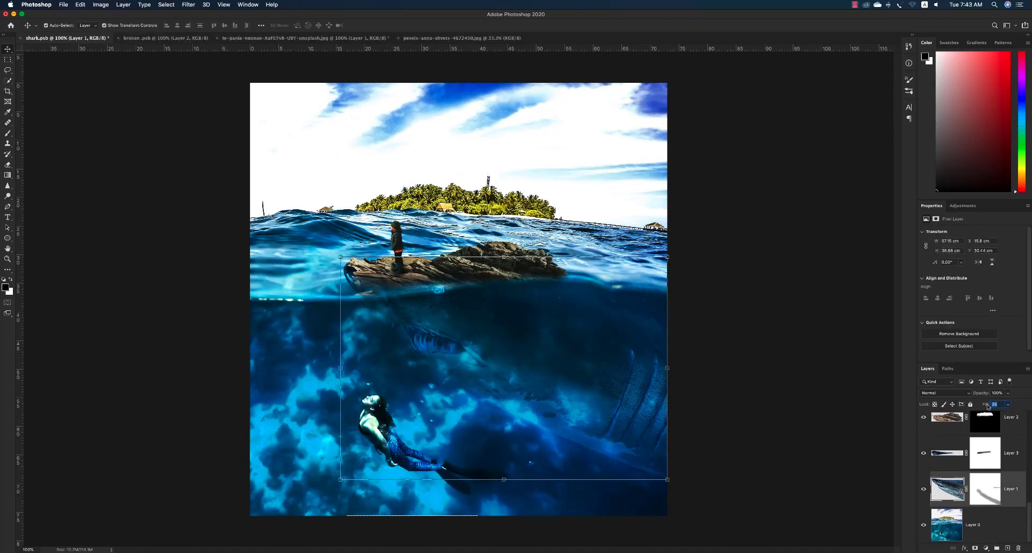
left_click(732, 337)
key("cmd+s")
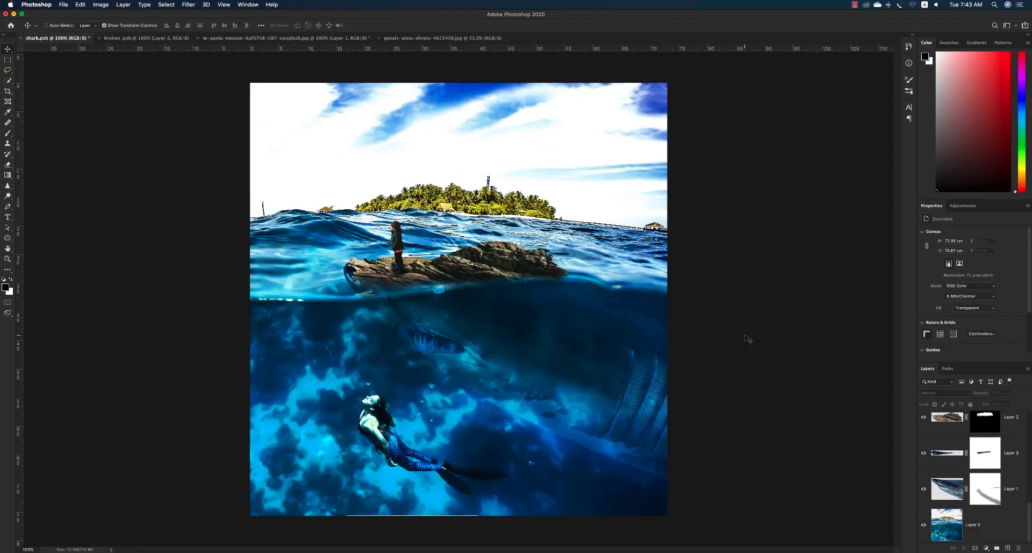